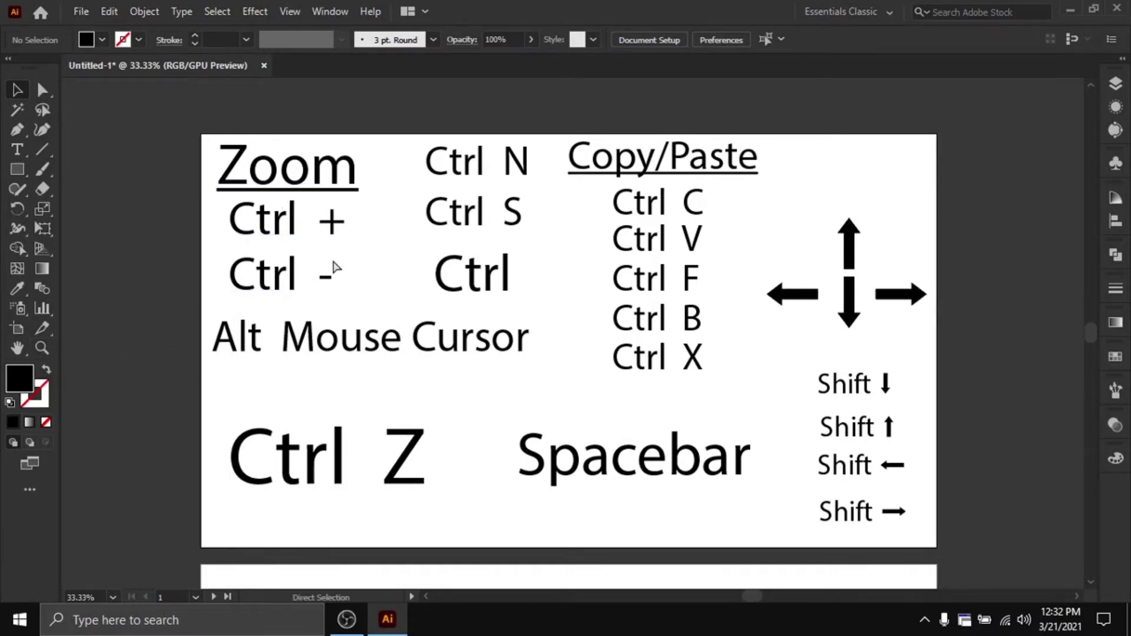
Zoom in and out on the cheat sheet with Ctrl+plus/minus, then pan the artboard right
key(ctrl+plus)
key(ctrl+plus)
key(ctrl+plus)
key(ctrl+minus)
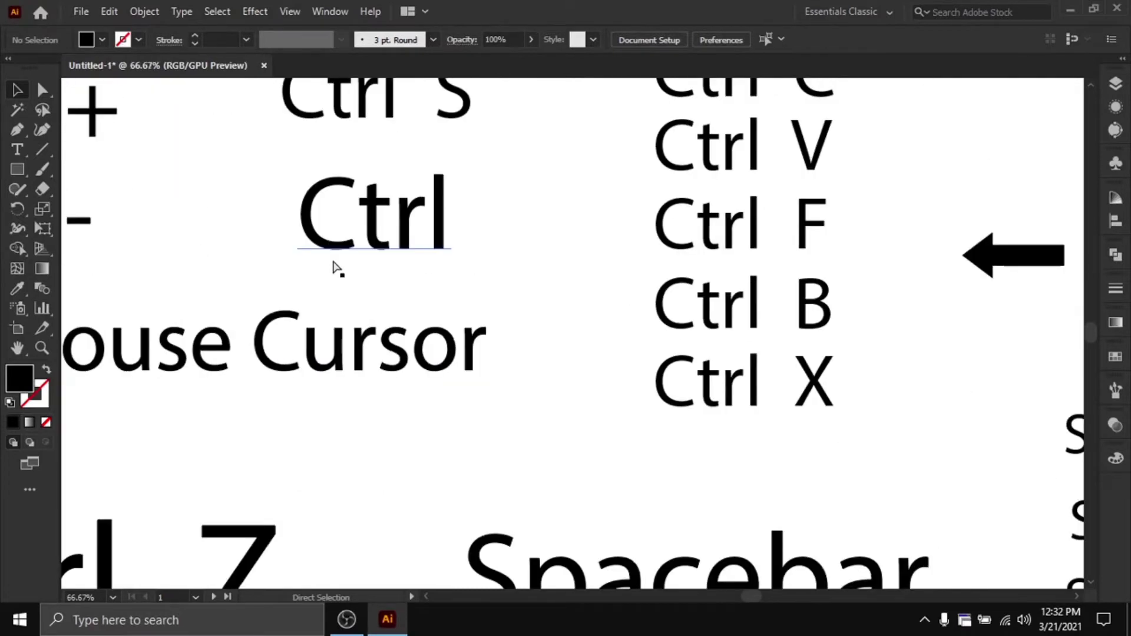
key(ctrl+minus)
key(ctrl+minus)
key(ctrl+minus)
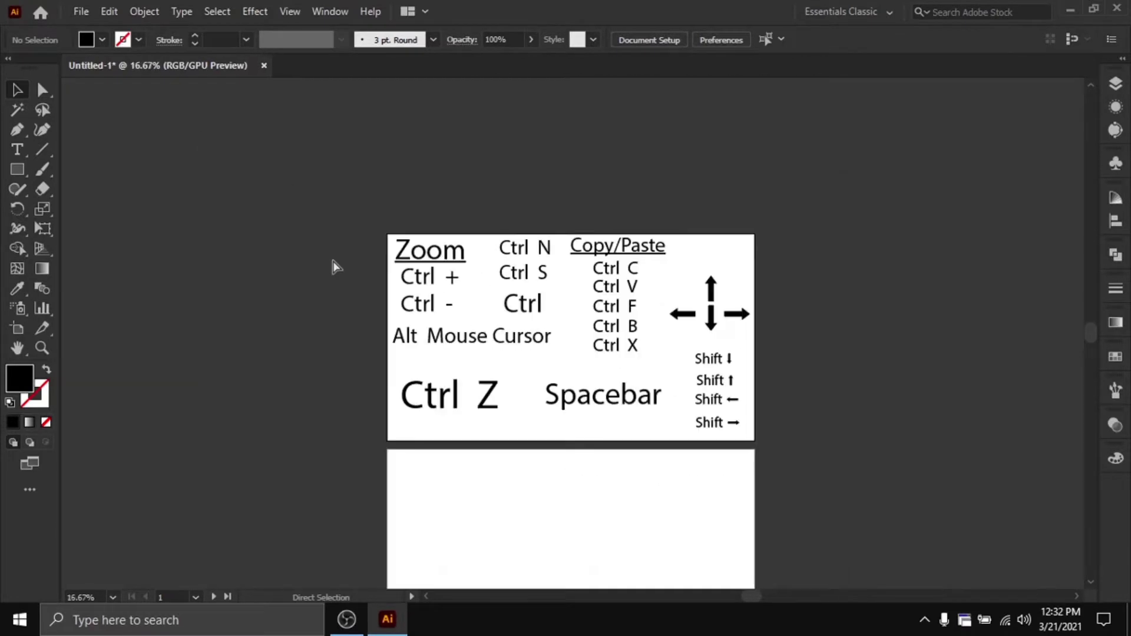
key(ctrl+minus)
key(ctrl+minus)
key(ctrl+minus)
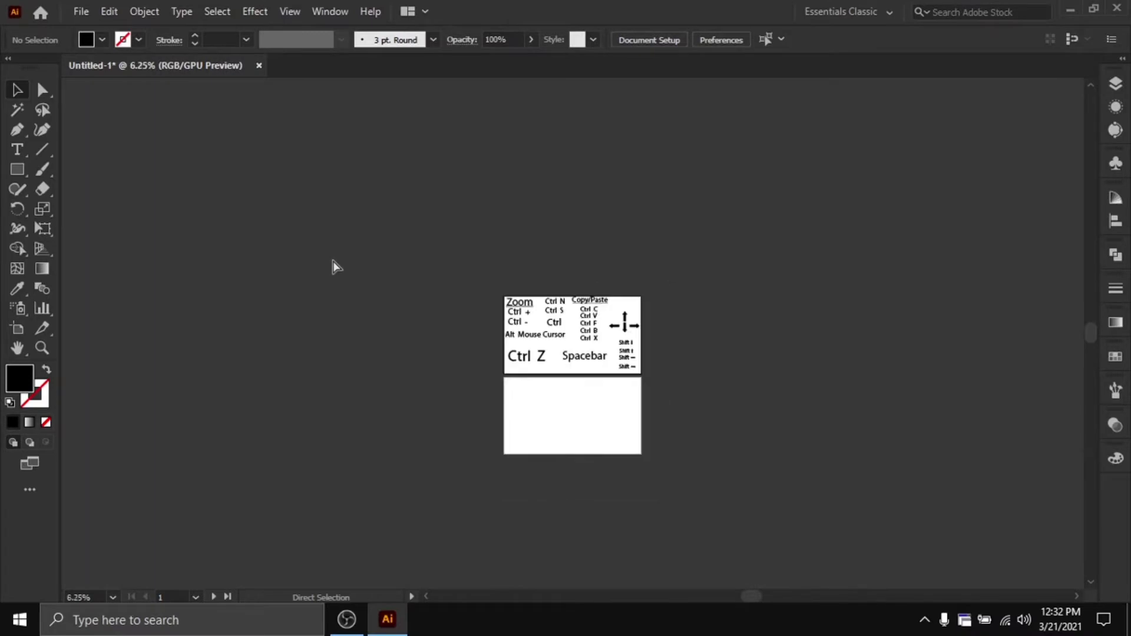
key(ctrl+minus)
key(ctrl+plus)
key(ctrl+plus)
key(ctrl+plus)
key(ctrl+plus)
key(ctrl+plus)
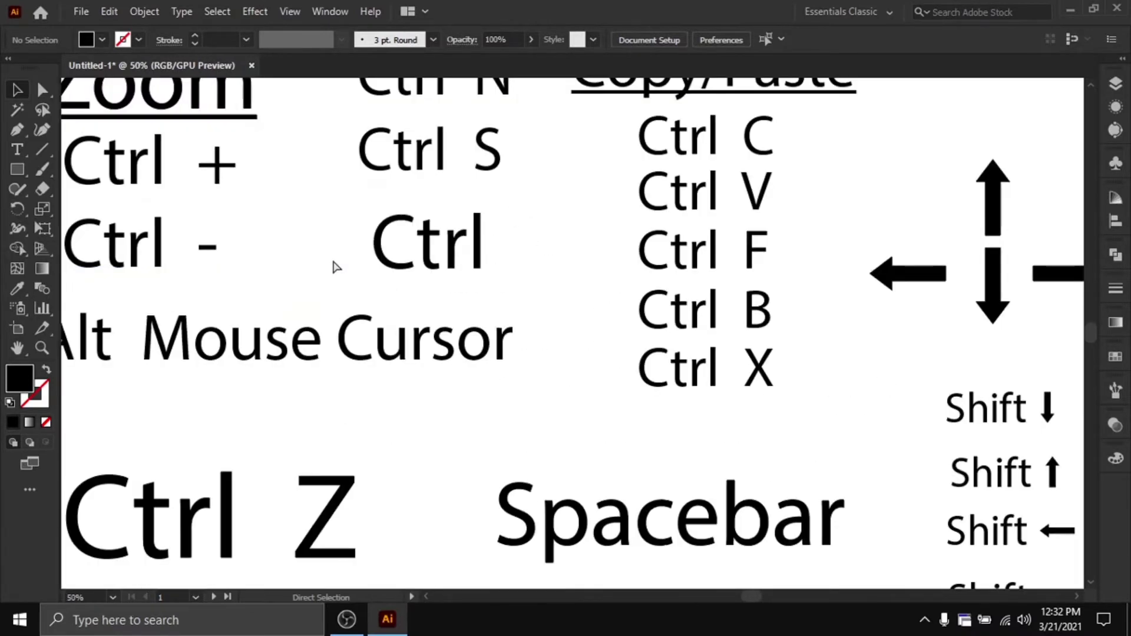
key(ctrl+minus)
key(ctrl+minus)
key(ctrl+minus)
key(ctrl+plus)
key(ctrl+plus)
key(ctrl+plus)
key(ctrl+minus)
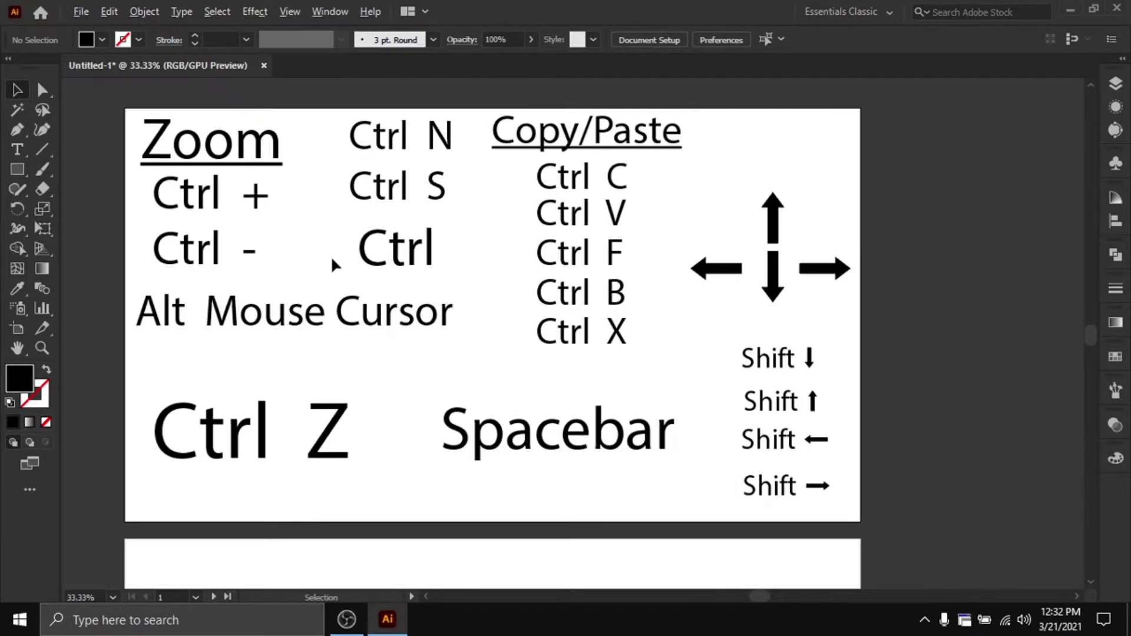
key(ctrl+minus)
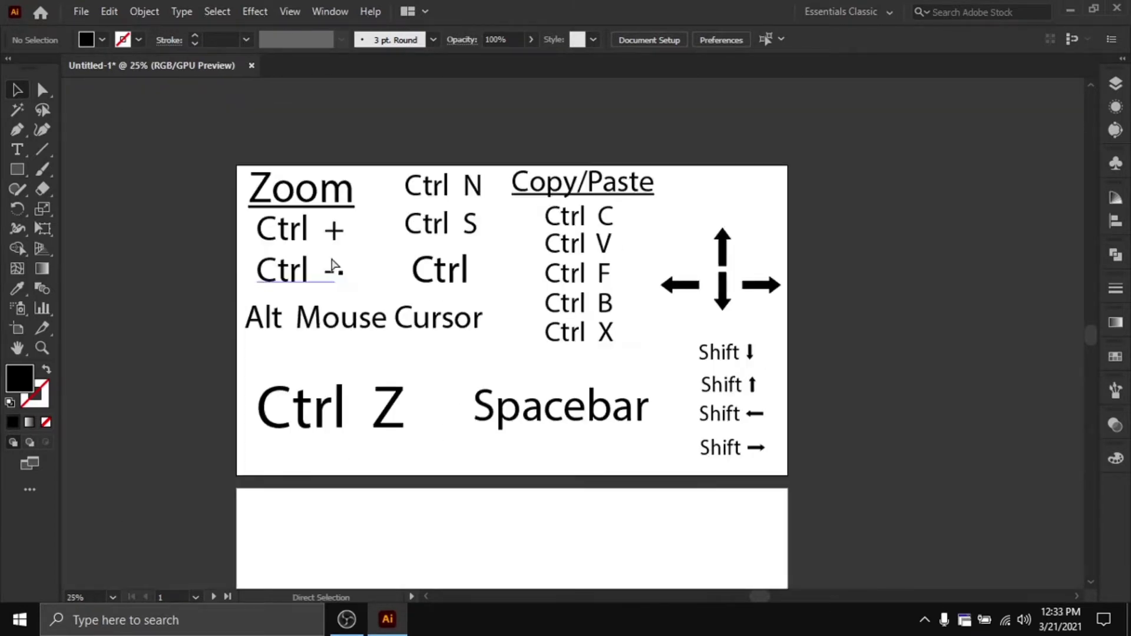
key(ctrl+plus)
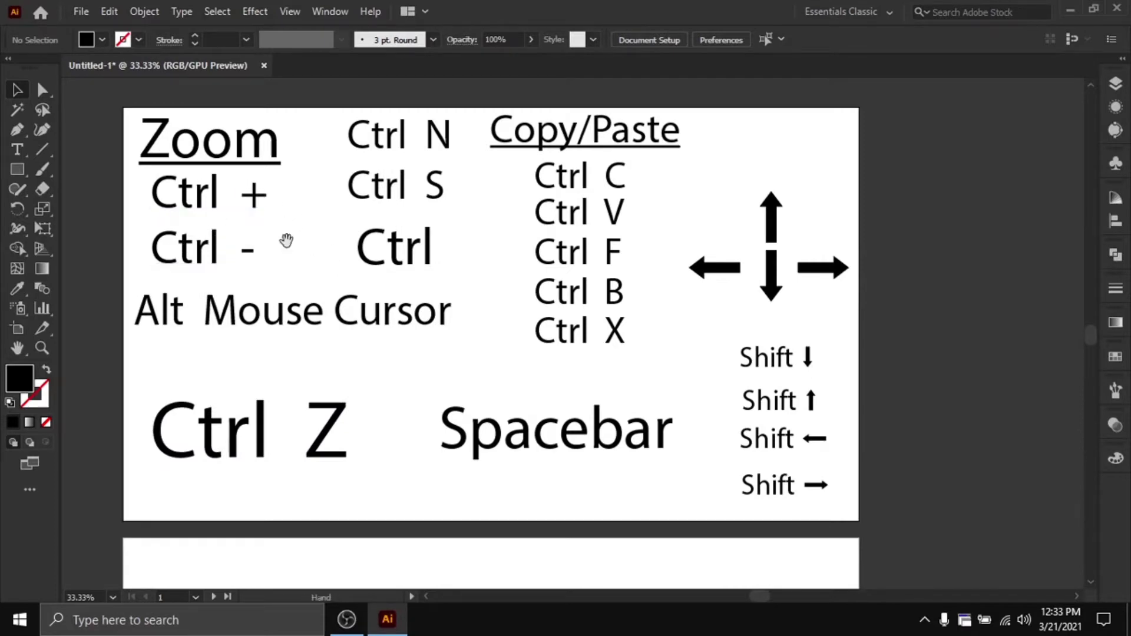
drag(285, 242, 388, 246)
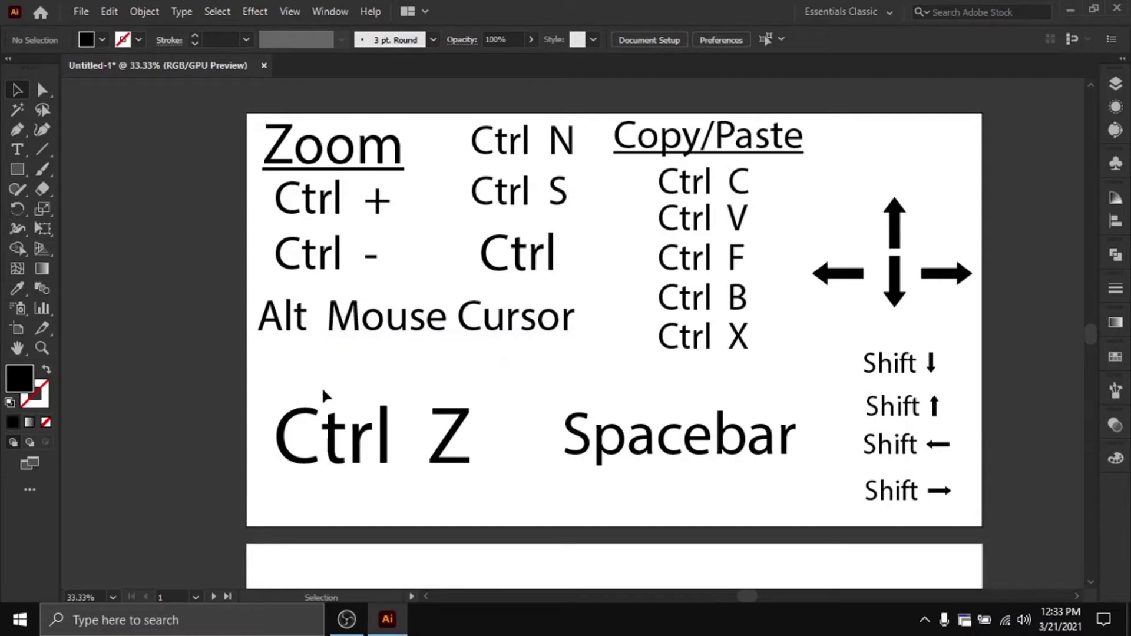
Scroll the view up and down over the cheat-sheet artboard
scroll(383, 362, down, 1)
scroll(394, 359, down, 3)
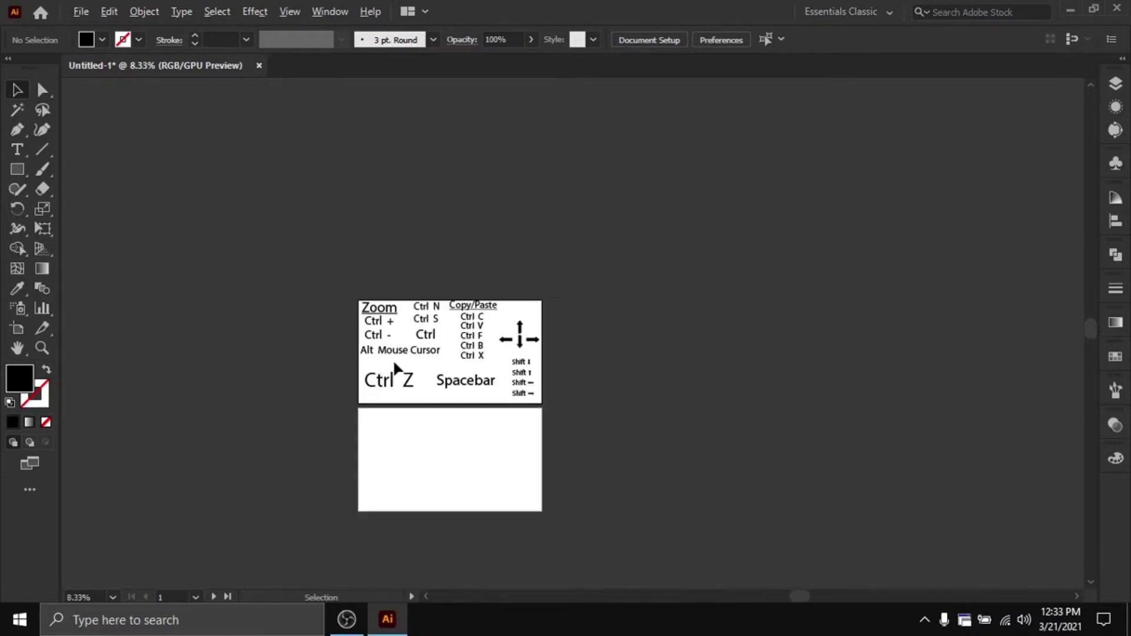
scroll(171, 326, up, 1)
scroll(171, 326, up, 3)
scroll(171, 326, up, 2)
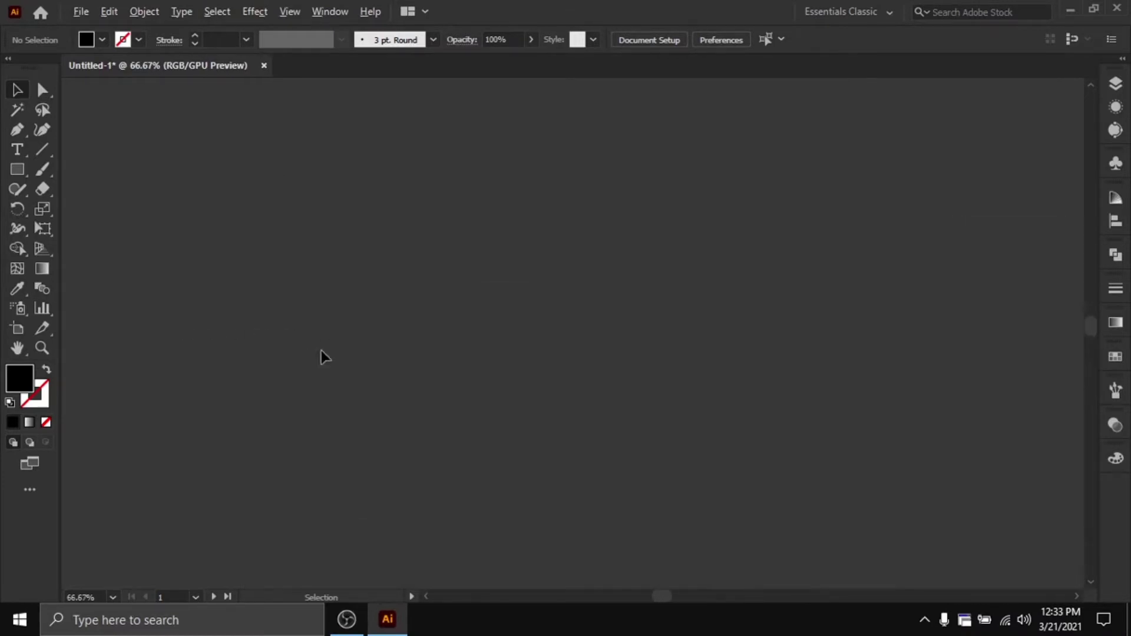
scroll(510, 380, down, 5)
scroll(941, 409, up, 4)
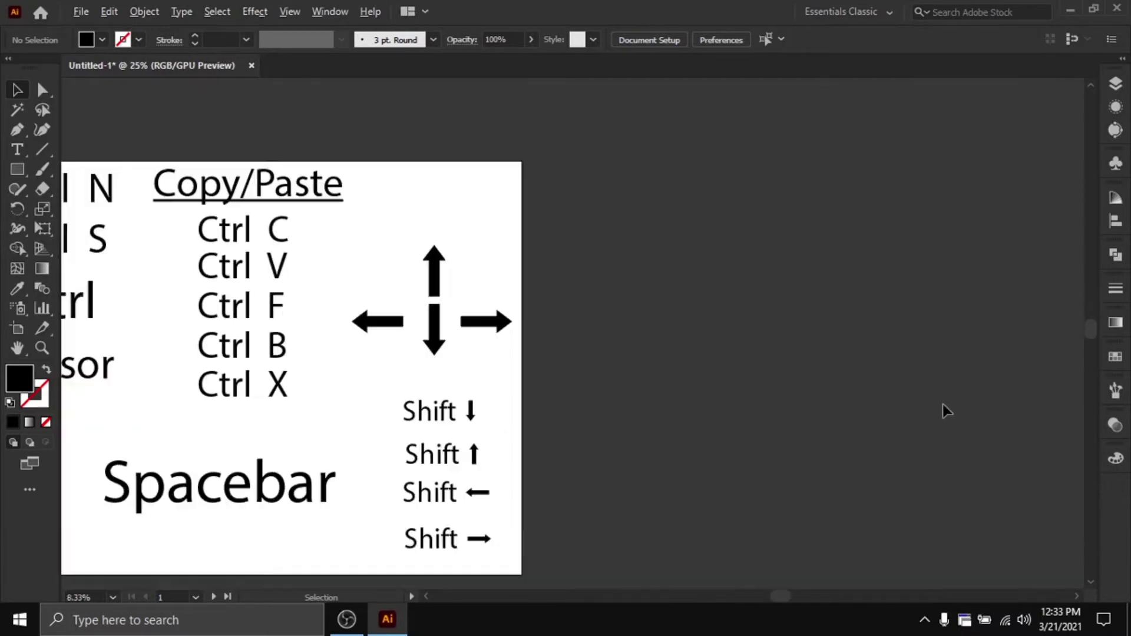
scroll(945, 410, up, 1)
scroll(944, 410, down, 2)
scroll(757, 383, down, 1)
scroll(754, 382, up, 1)
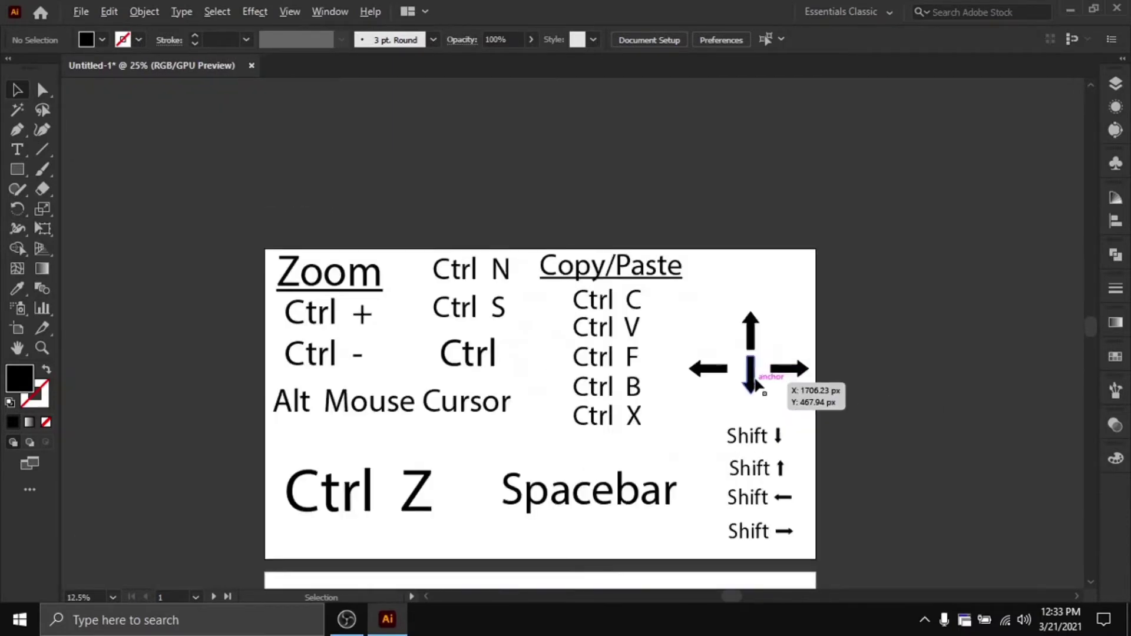
scroll(757, 383, up, 2)
scroll(754, 382, down, 2)
scroll(724, 399, down, 3)
scroll(664, 415, up, 5)
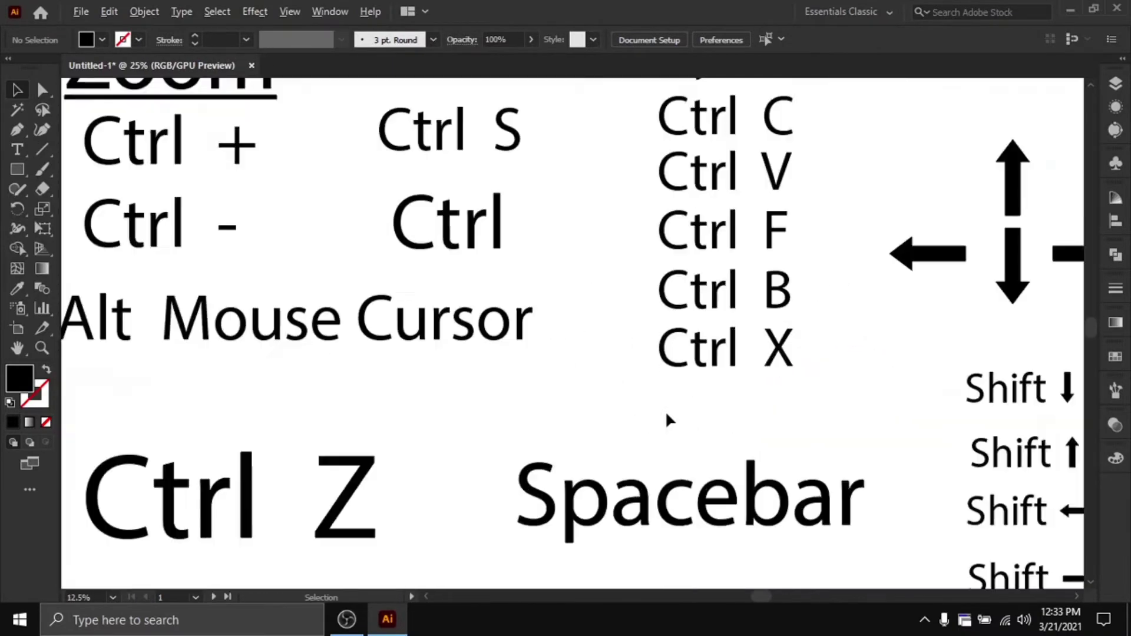
scroll(667, 418, up, 3)
scroll(667, 419, down, 4)
scroll(630, 417, up, 1)
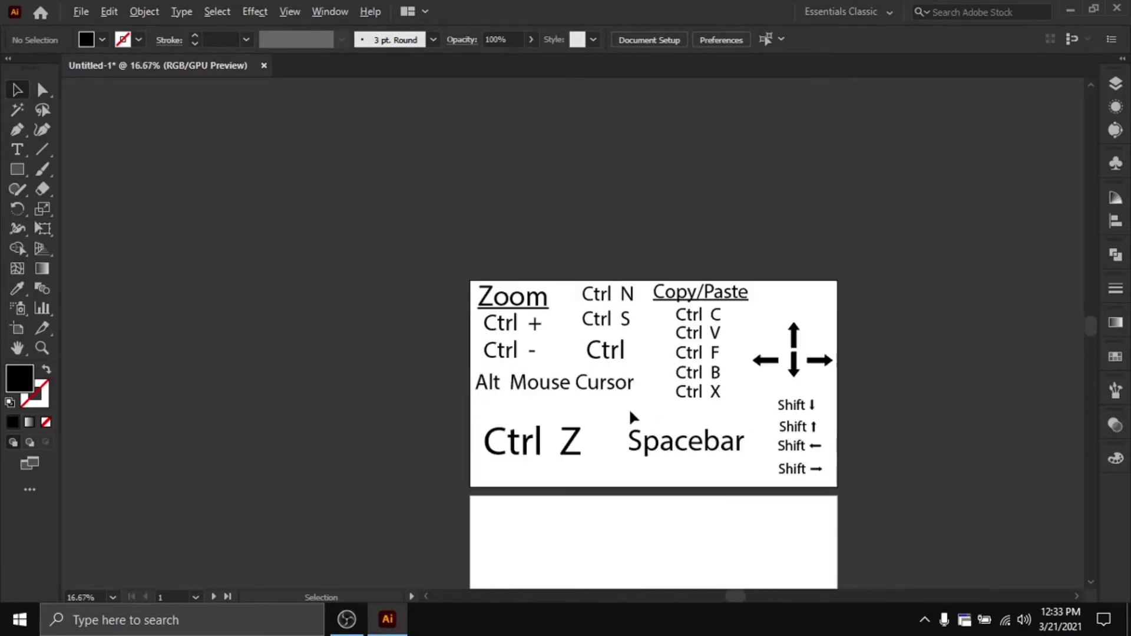
scroll(631, 417, up, 4)
scroll(631, 417, down, 3)
scroll(638, 417, down, 1)
scroll(588, 399, up, 3)
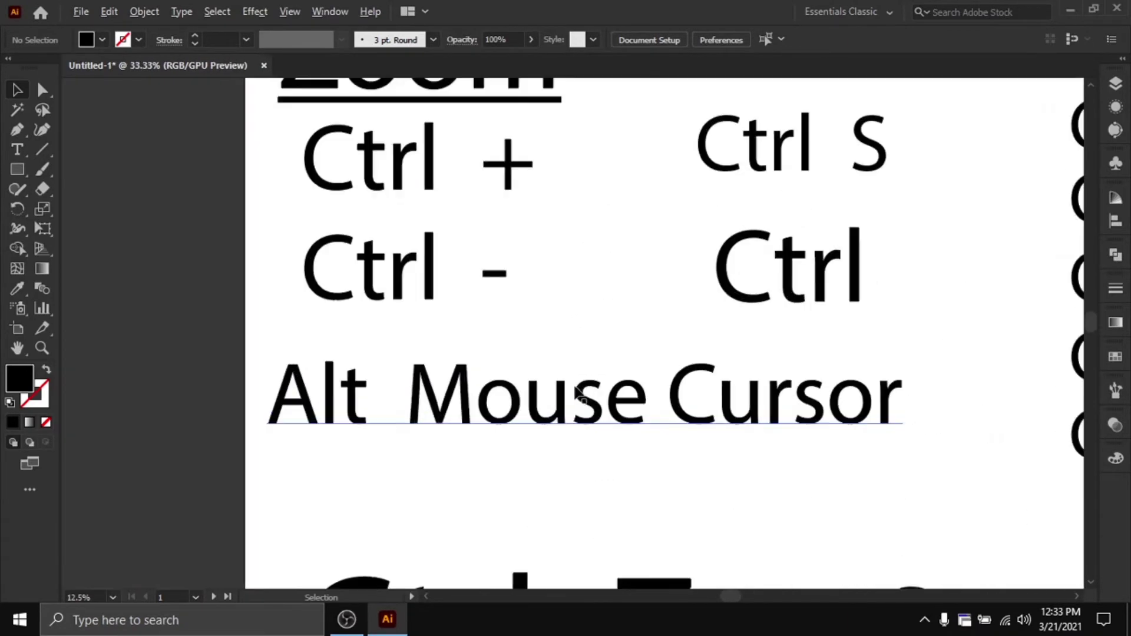
scroll(661, 397, down, 1)
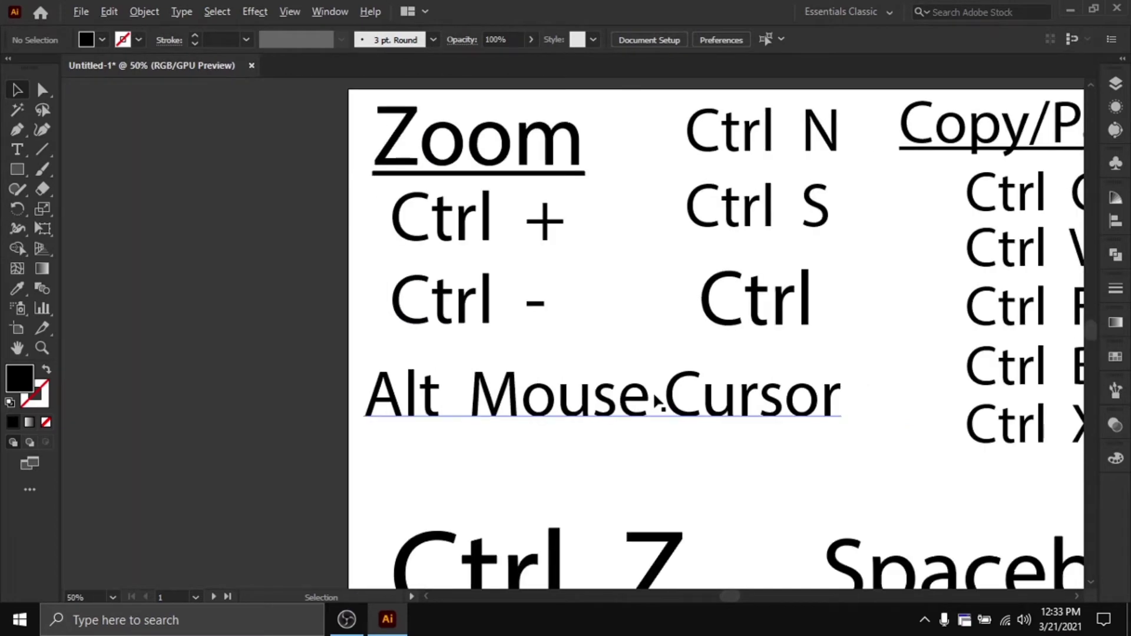
scroll(676, 407, down, 1)
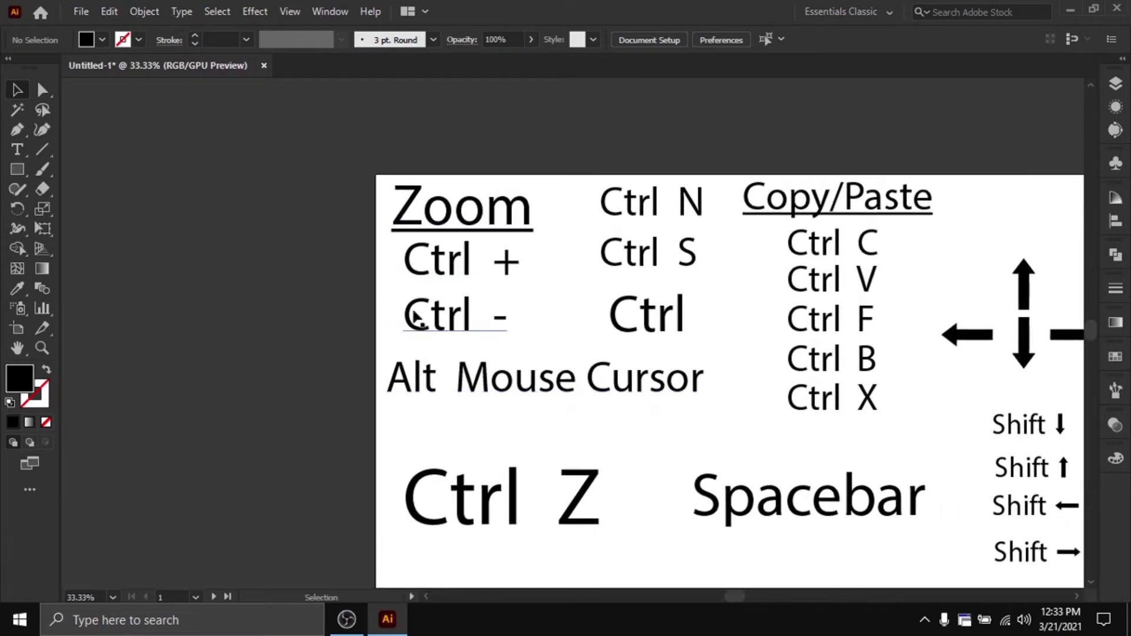
Zoom in and out around the Ctrl Z and Alt Mouse Cursor labels, then return to selection
click(46, 353)
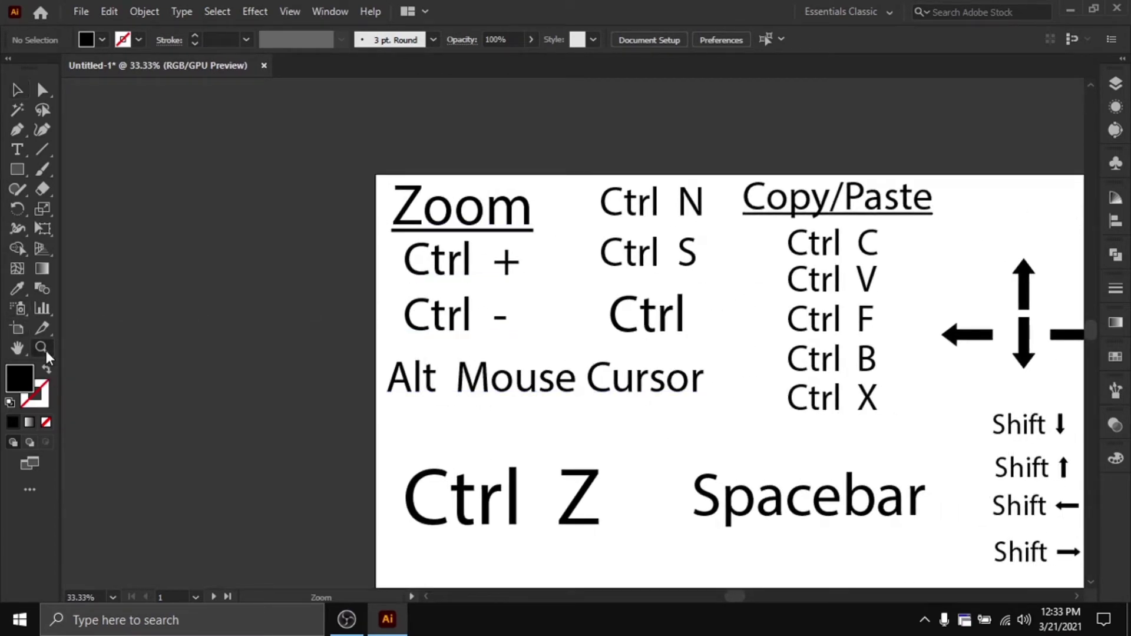
click(538, 430)
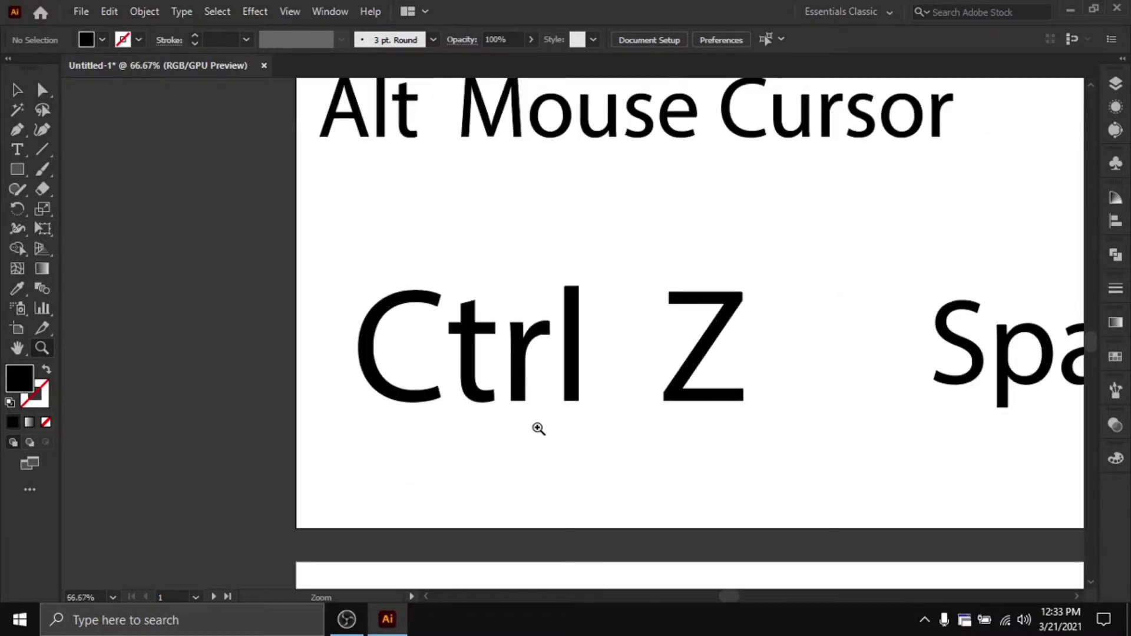
alt+click(539, 429)
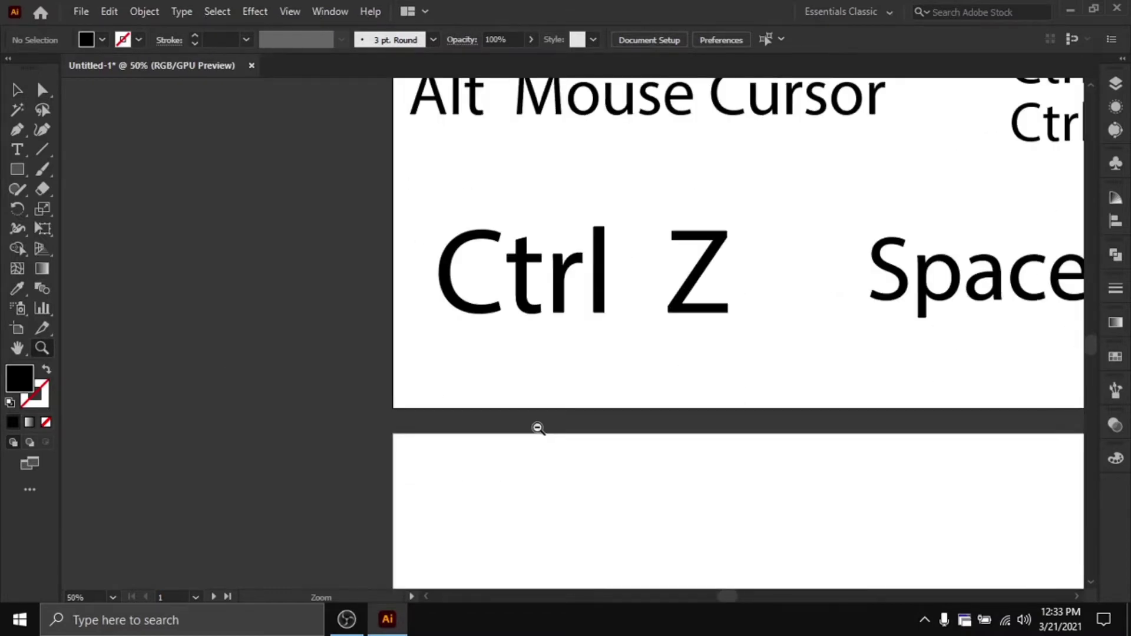
alt+click(539, 429)
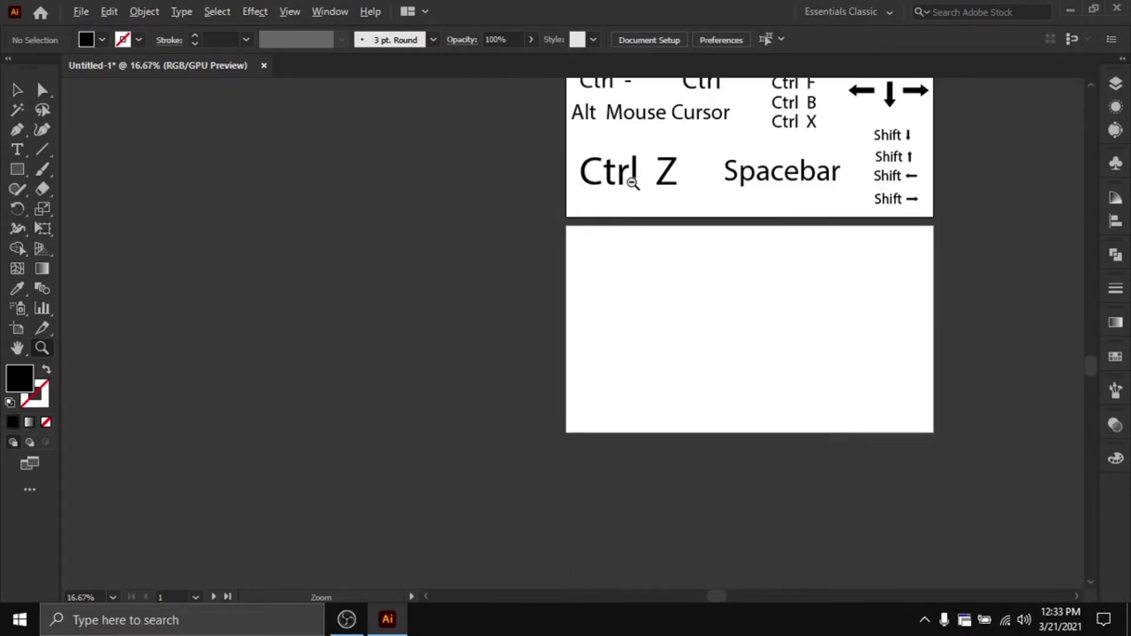
key(ctrl+minus)
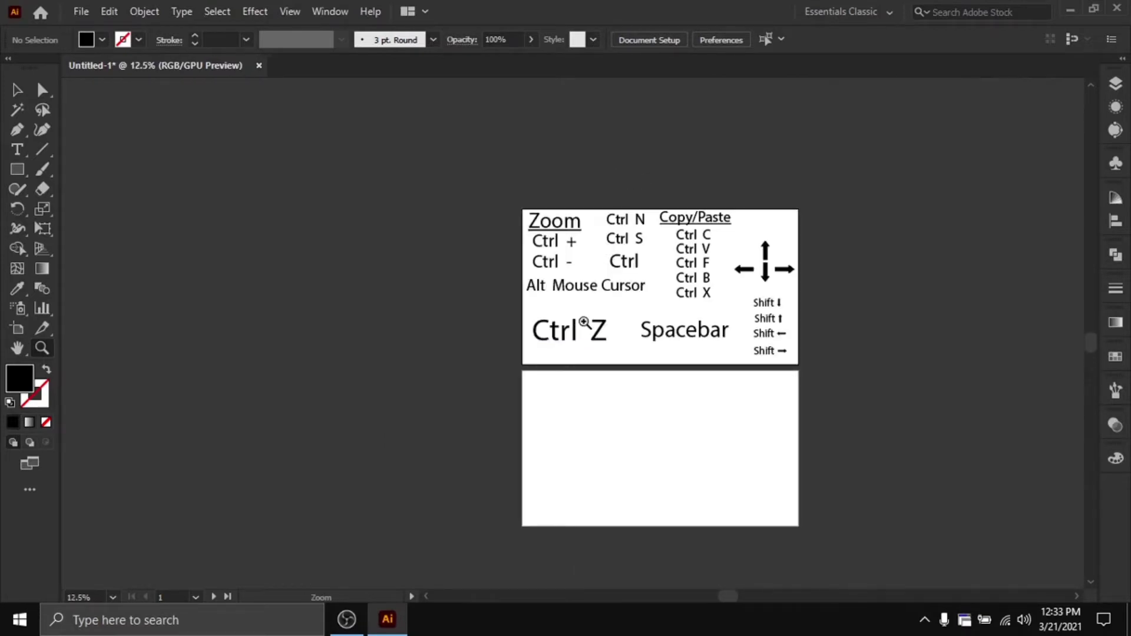
click(584, 322)
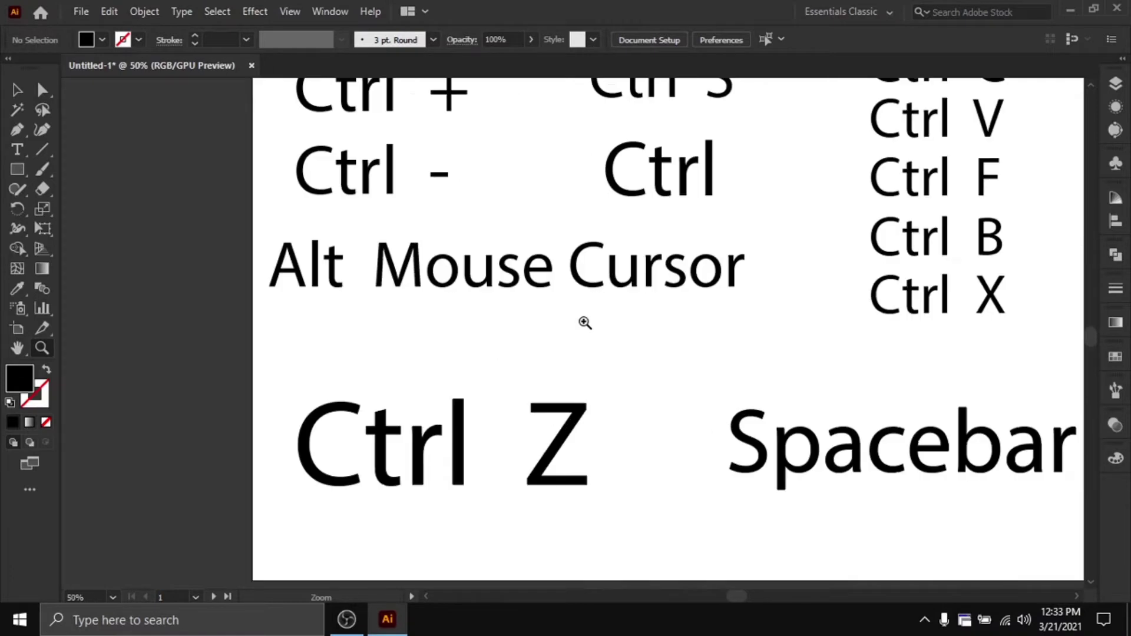
alt+click(585, 322)
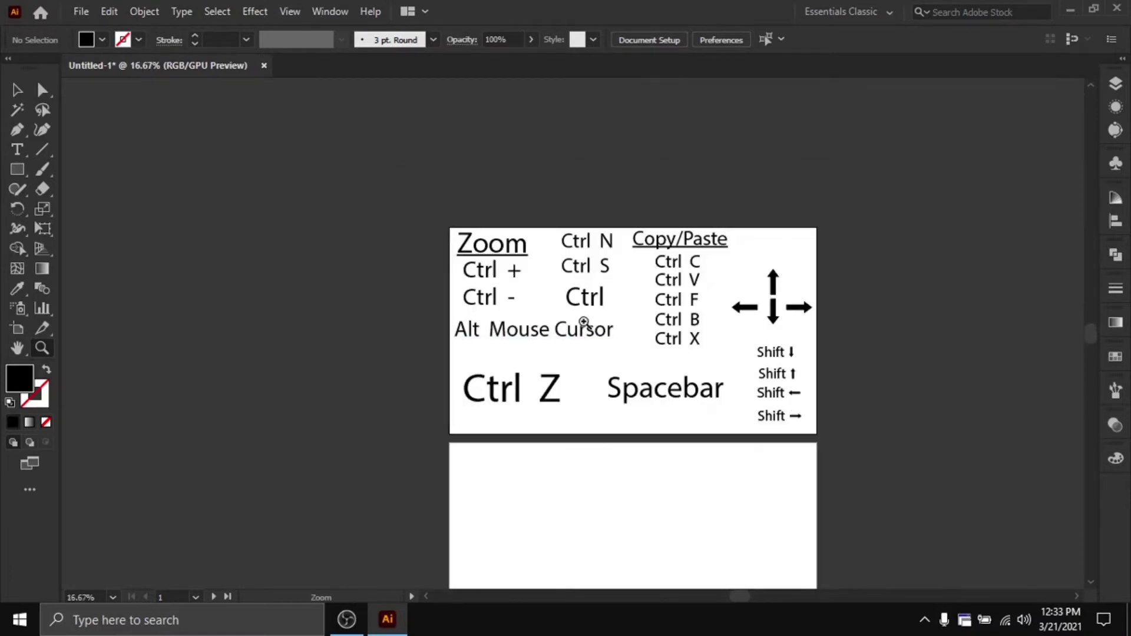
click(583, 322)
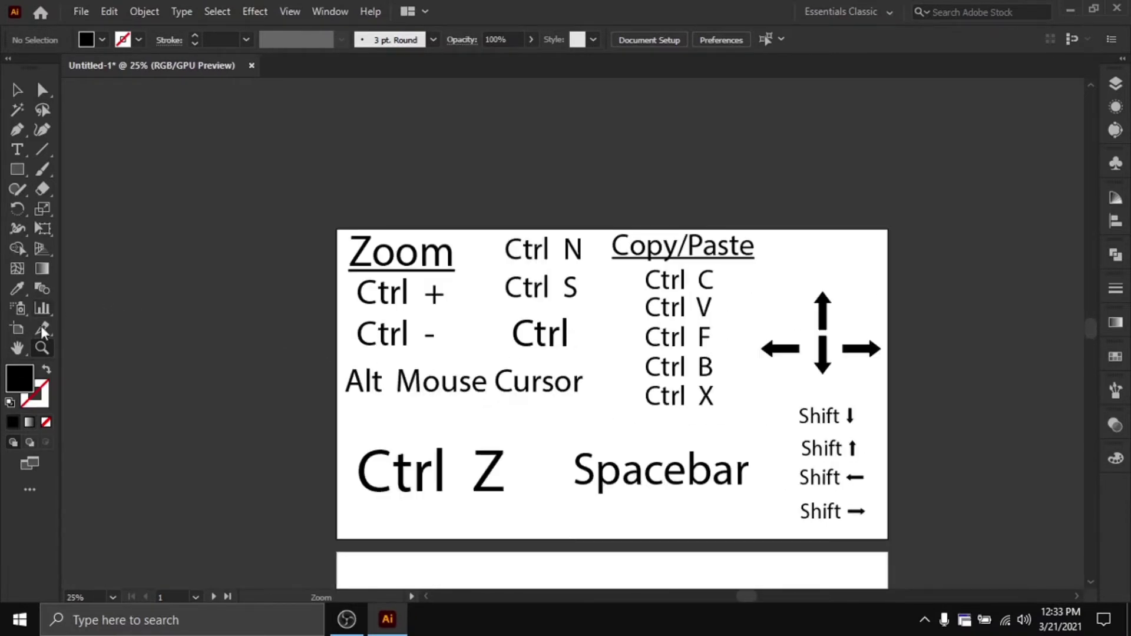
click(17, 89)
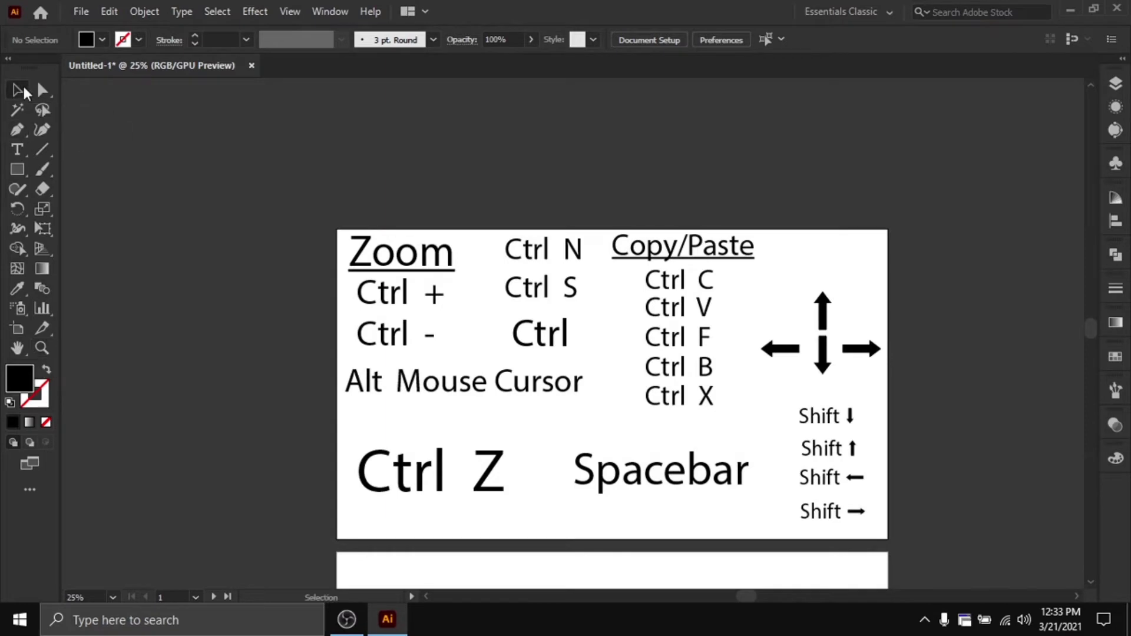
At 33.33% view, move the Zoom shortcut group off the artboard to the upper left
key(ctrl+plus)
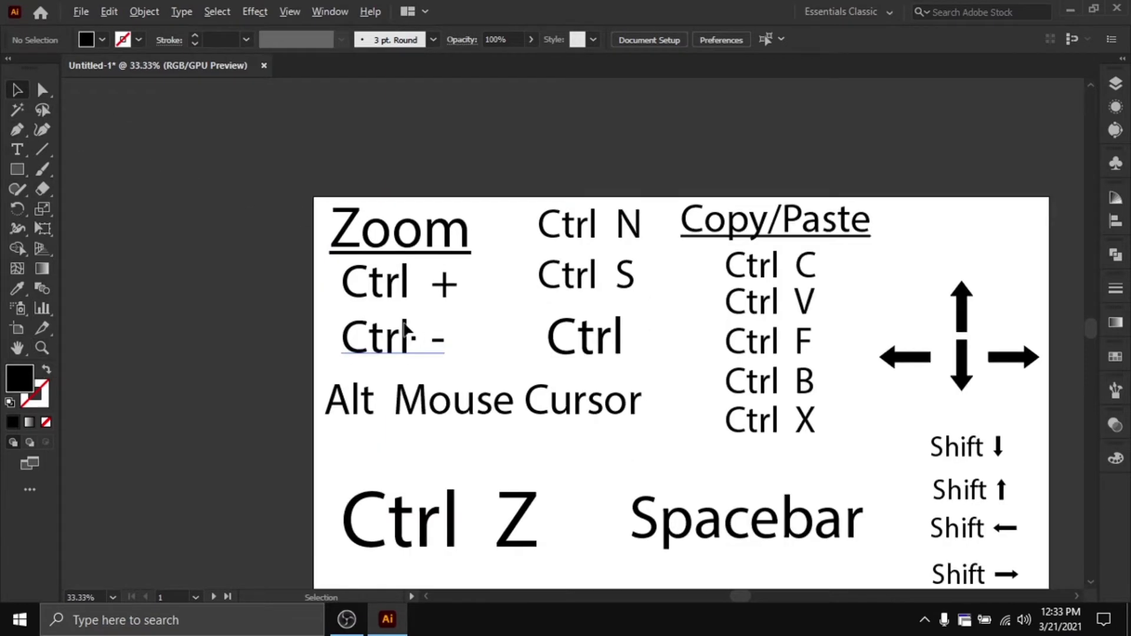
key(ctrl+minus)
key(ctrl+plus)
key(ctrl+plus)
key(ctrl+plus)
key(ctrl+minus)
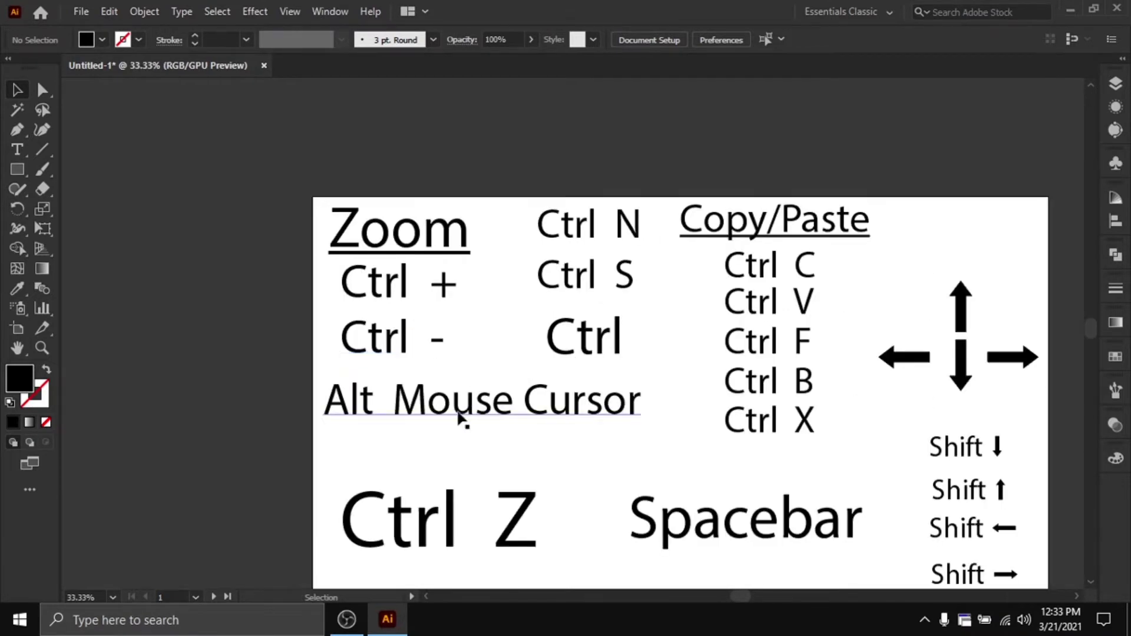
drag(449, 416, 151, 300)
drag(283, 340, 410, 386)
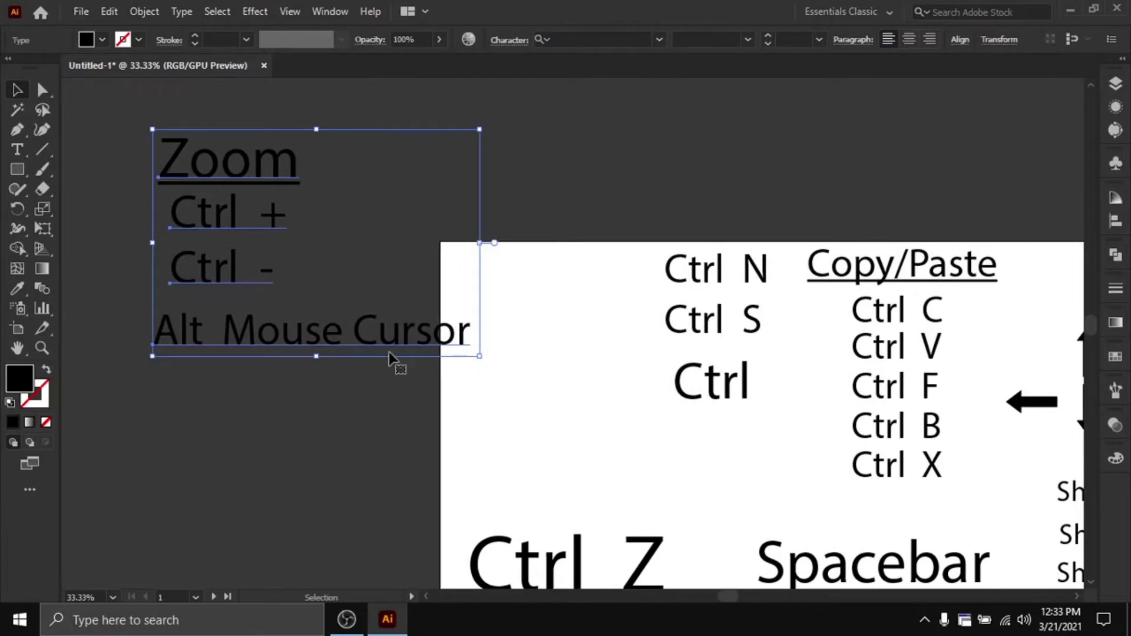
scroll(365, 389, down, 3)
scroll(365, 389, right, 5)
click(467, 385)
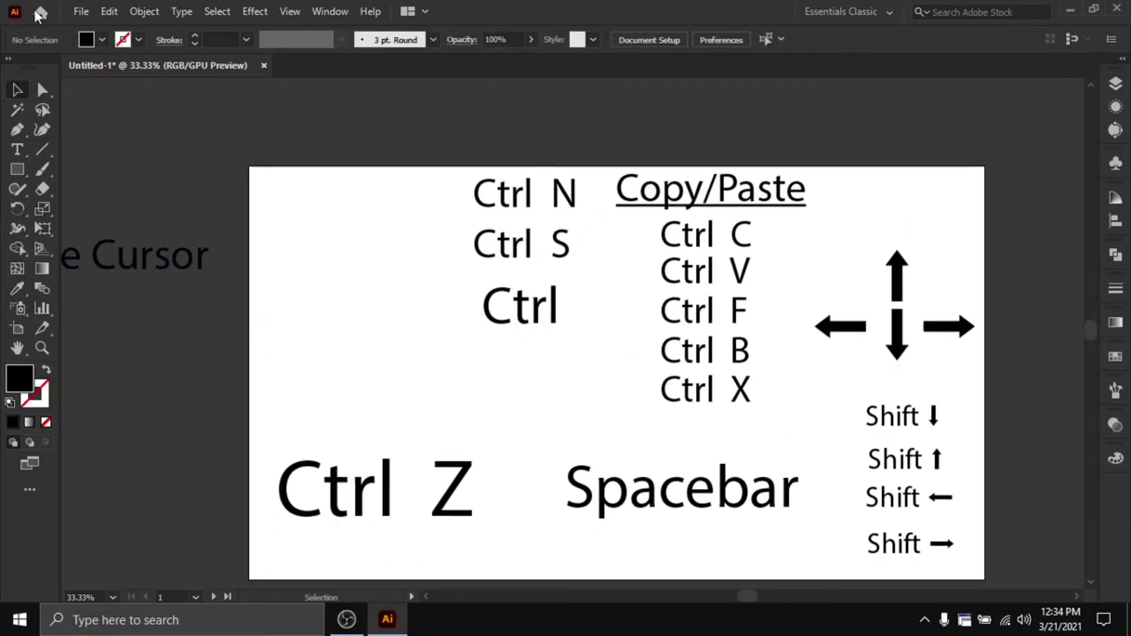
click(81, 13)
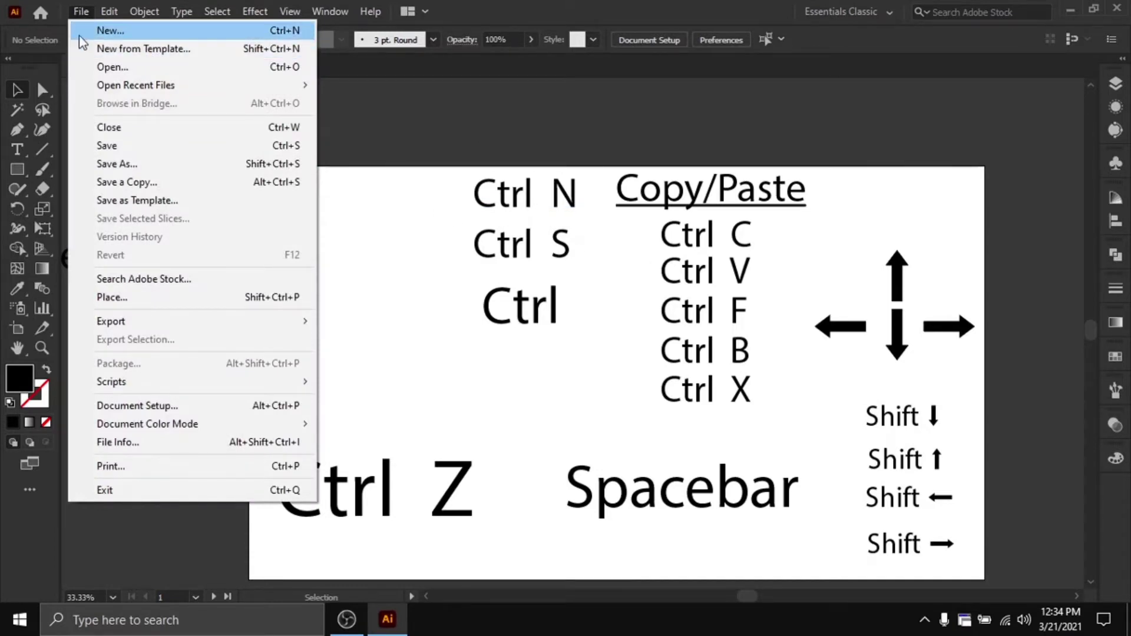
Browse the File menu's New and Save commands and close it without changes
click(575, 233)
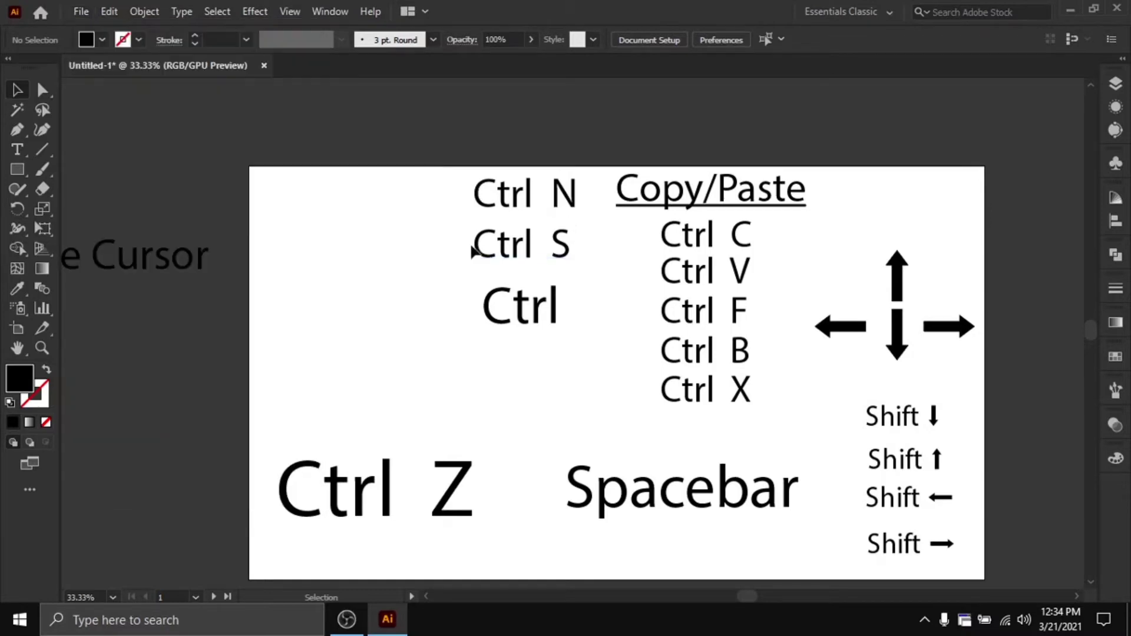
click(81, 11)
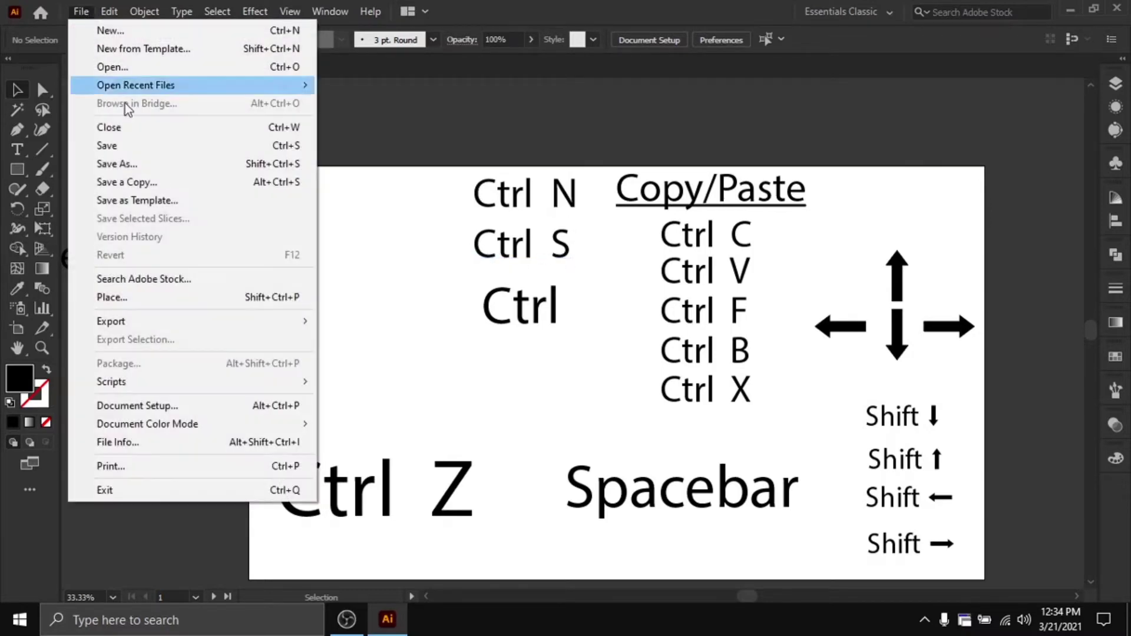
key(Escape)
click(81, 12)
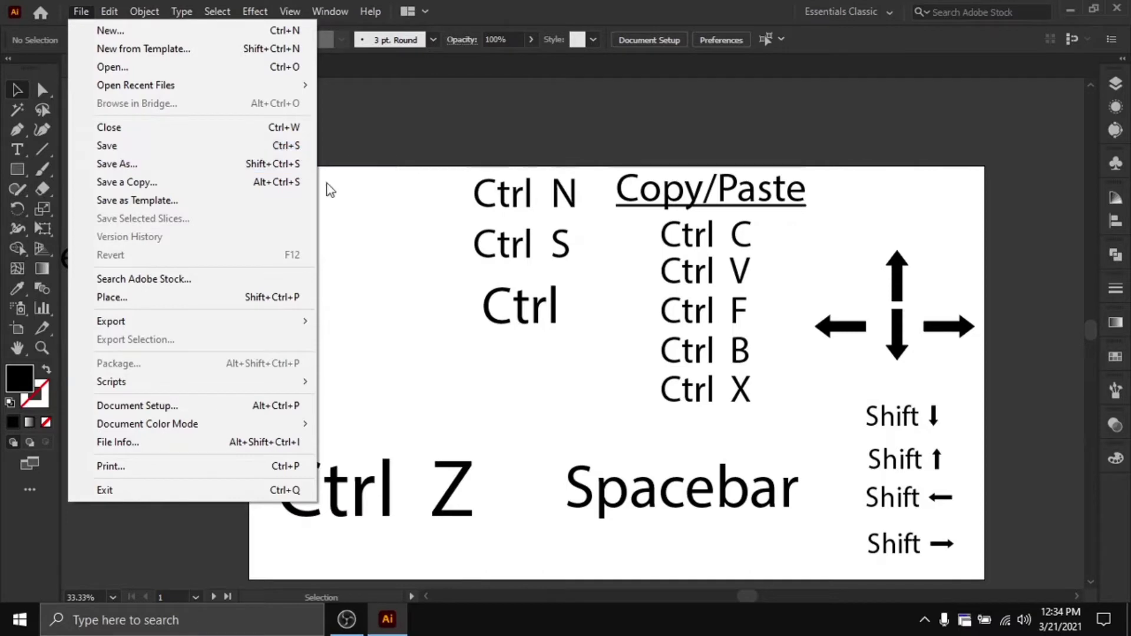
click(414, 263)
Move the Ctrl N and Ctrl S labels off the artboard and shift the lone Ctrl label up-left
drag(510, 252, 510, 253)
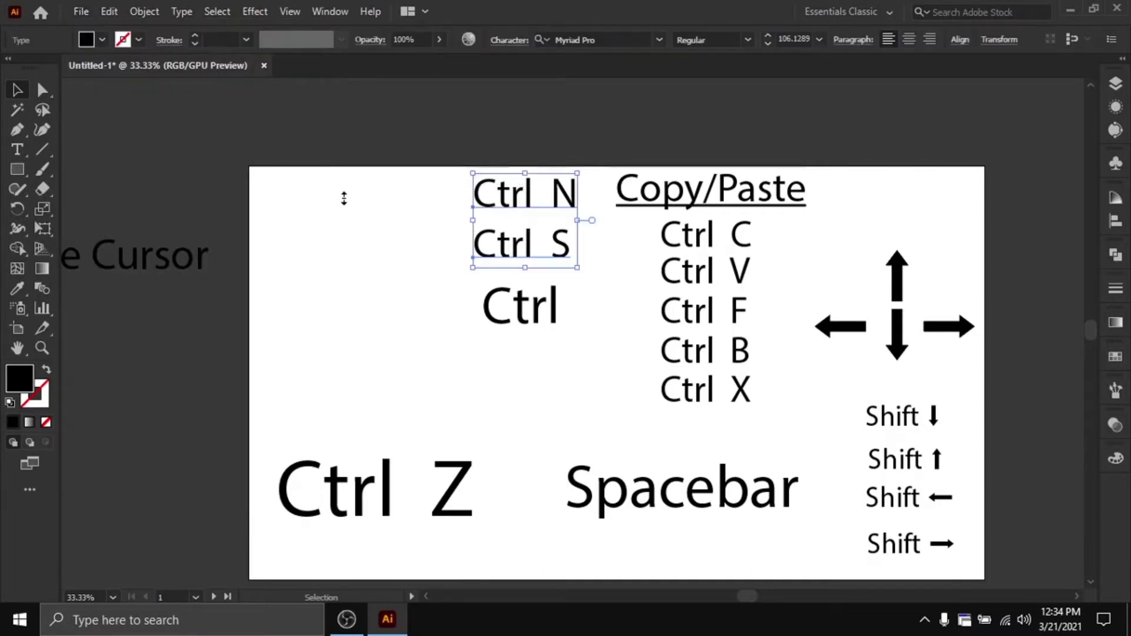
scroll(344, 205, up, 2)
drag(467, 290, 290, 181)
drag(372, 312, 340, 265)
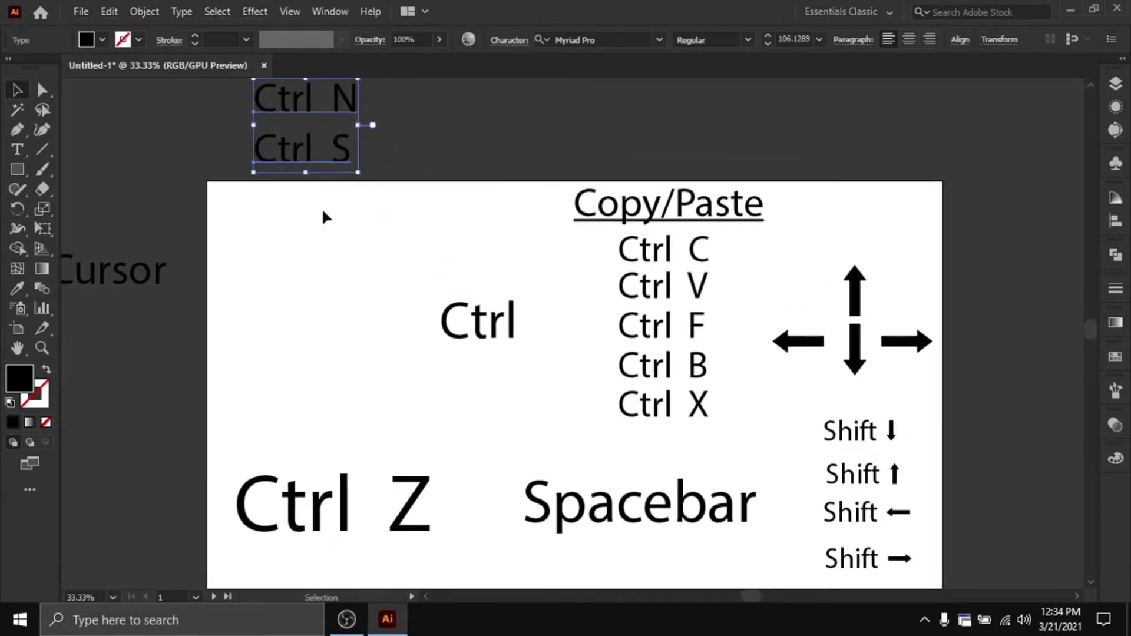
drag(515, 333, 425, 305)
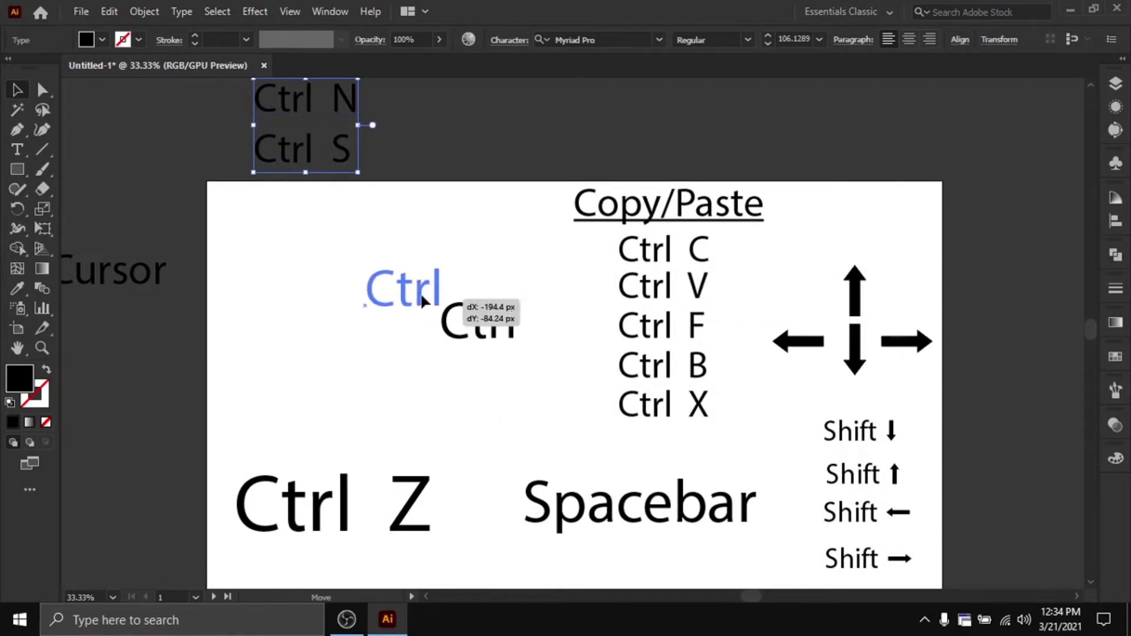
Hover the Rectangle, Width and Eyedropper tools, then place the Ctrl label above the artboard beside Ctrl S
click(17, 169)
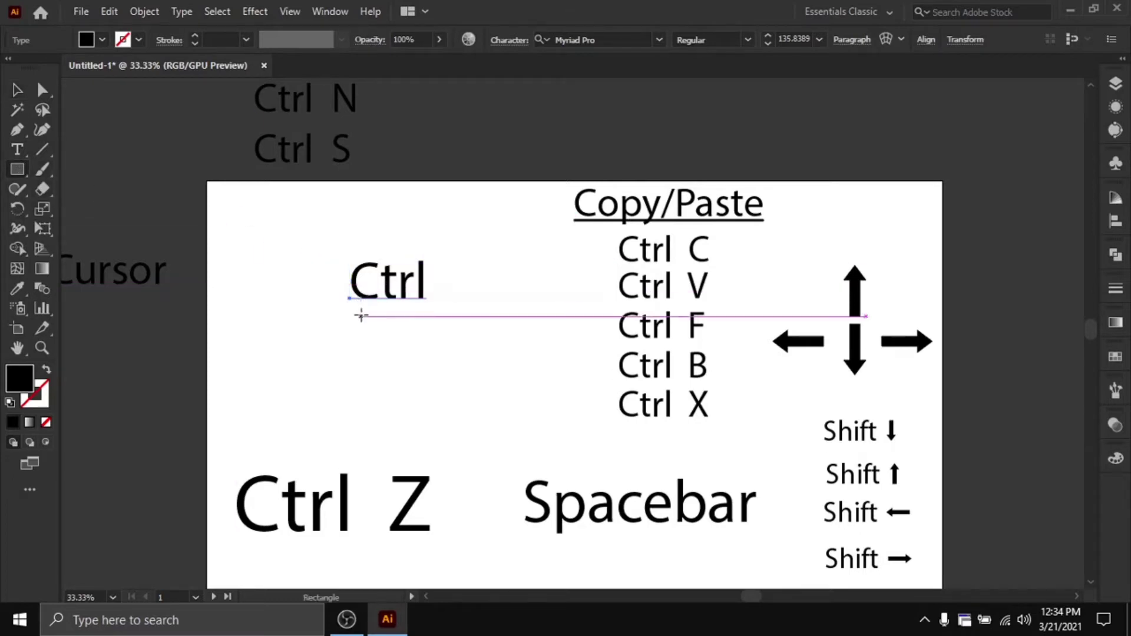
key(ctrl)
key(ctrl)
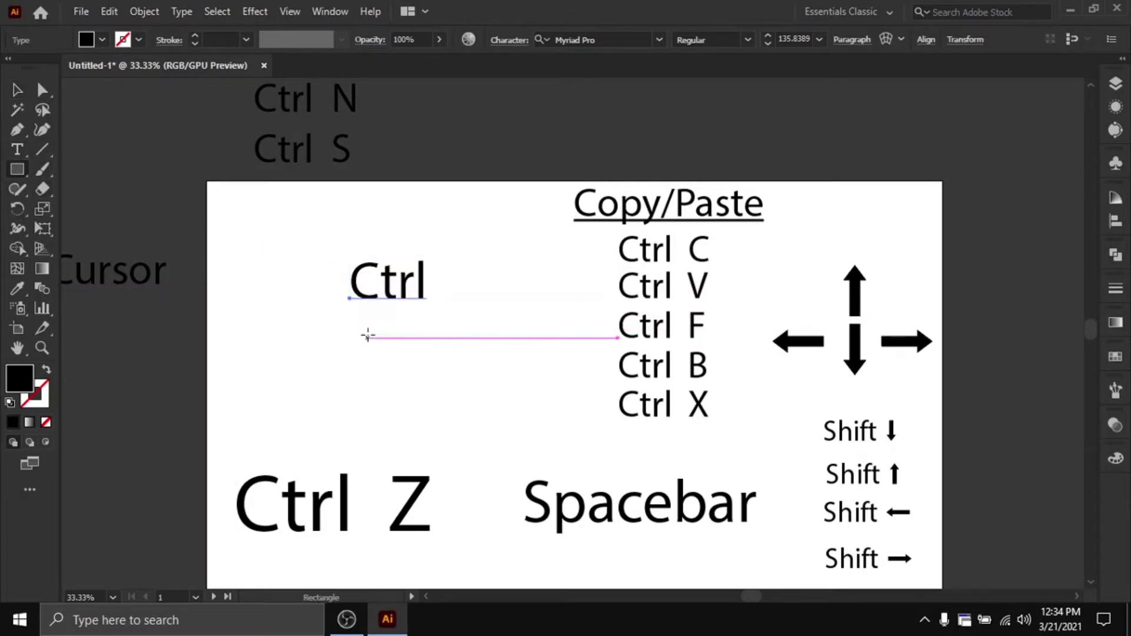
key(ctrl)
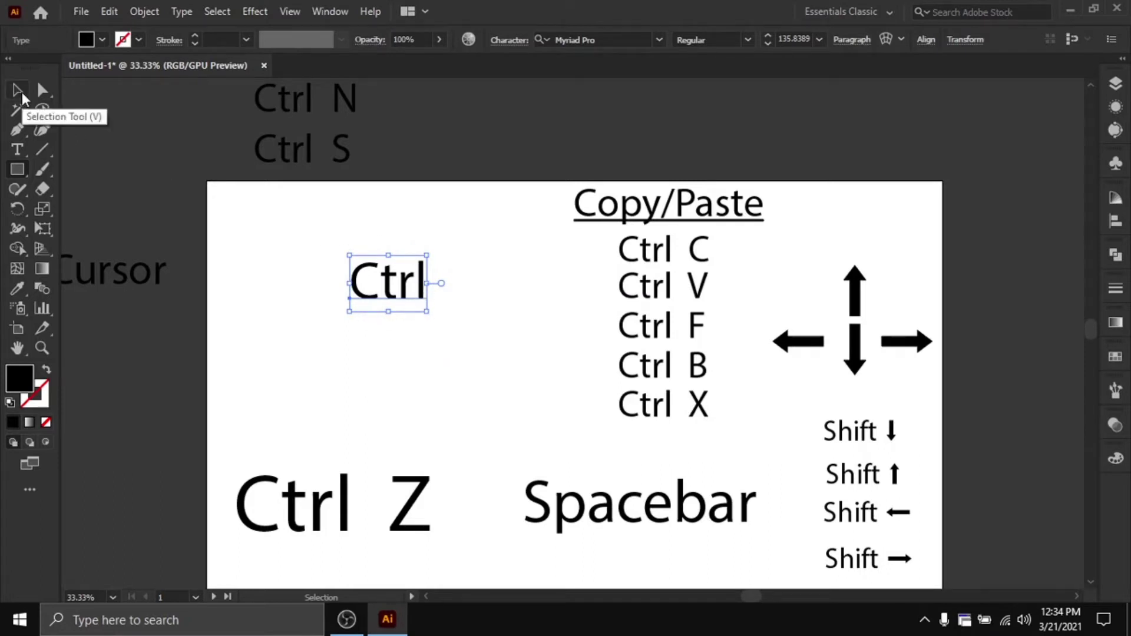
click(422, 321)
click(19, 230)
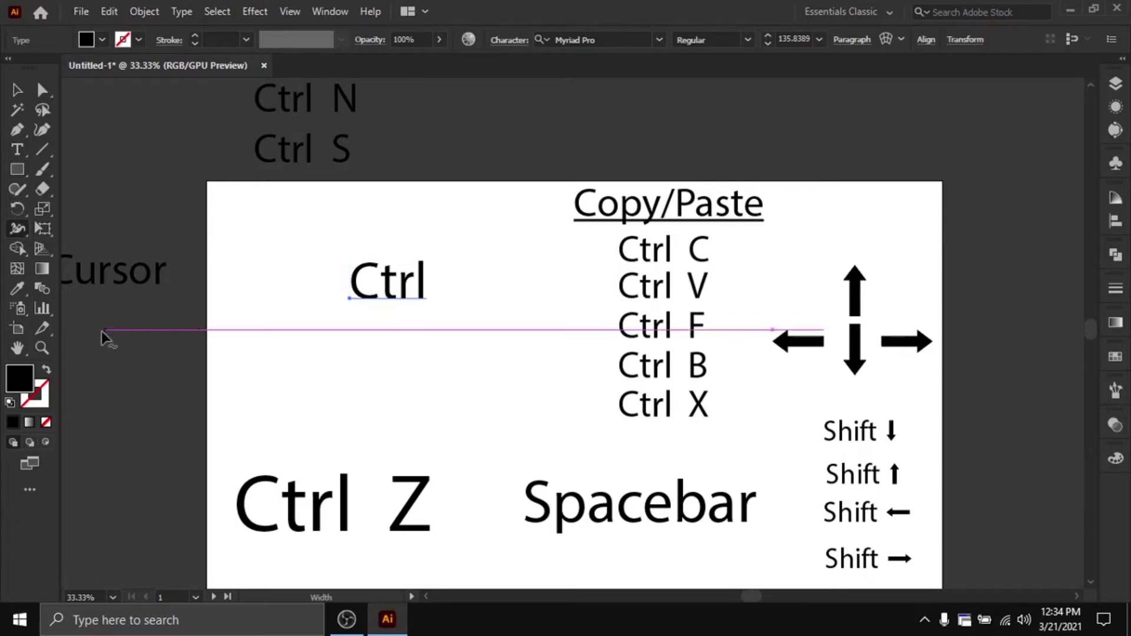
click(17, 288)
ctrl+click(335, 331)
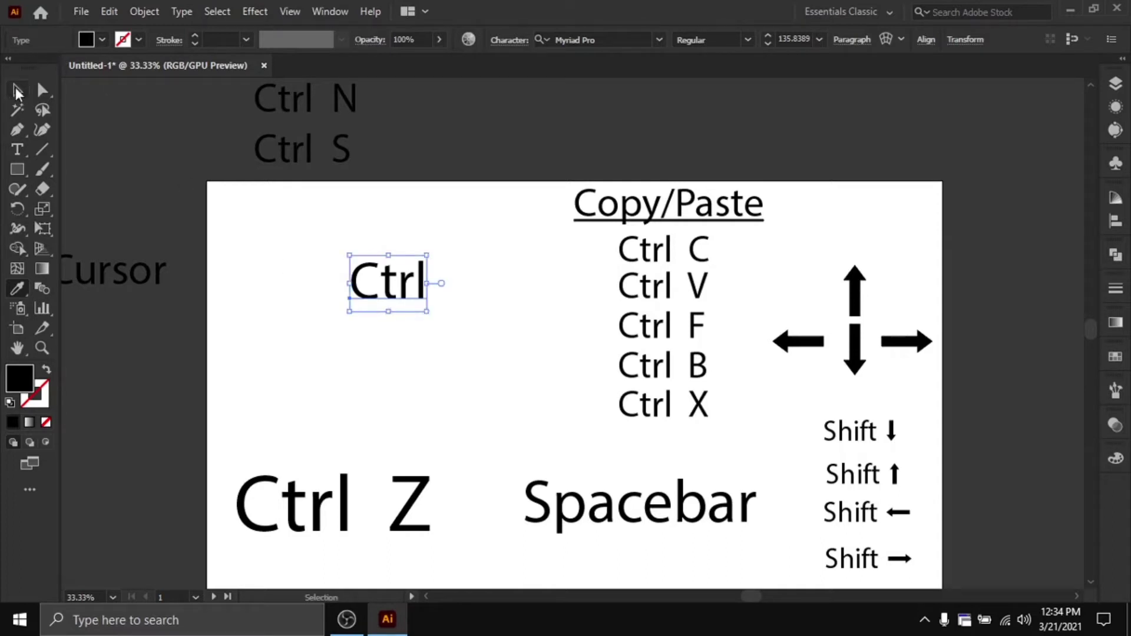
drag(407, 292, 478, 145)
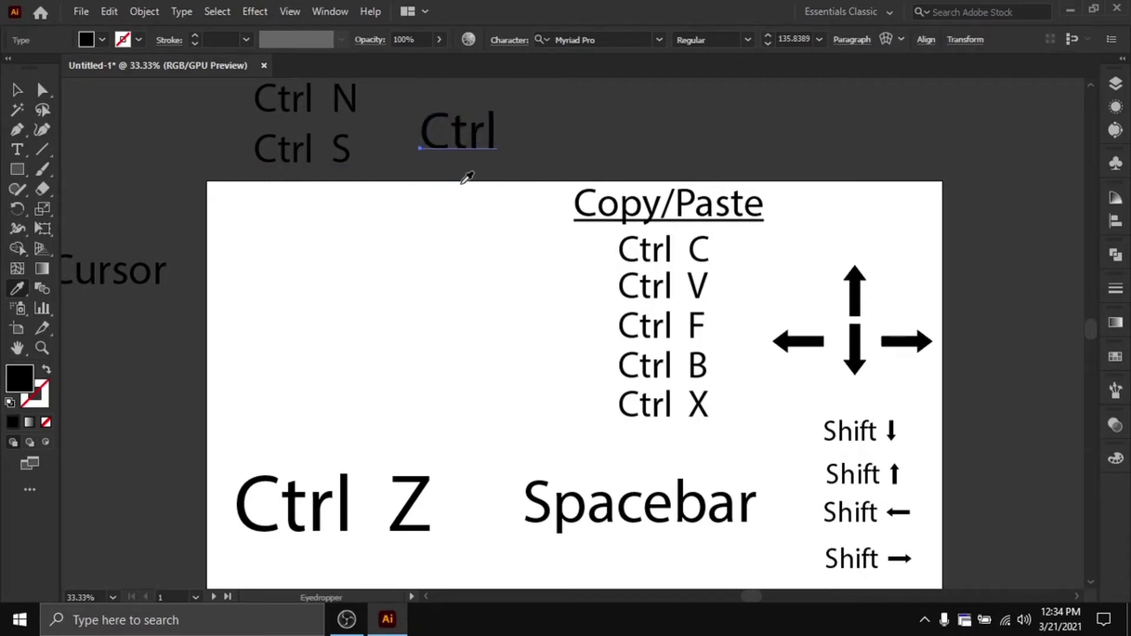
scroll(436, 194, down, 3)
Move Ctrl Z up, scale it from 210 to about 290 pt, and nudge it up
key(v)
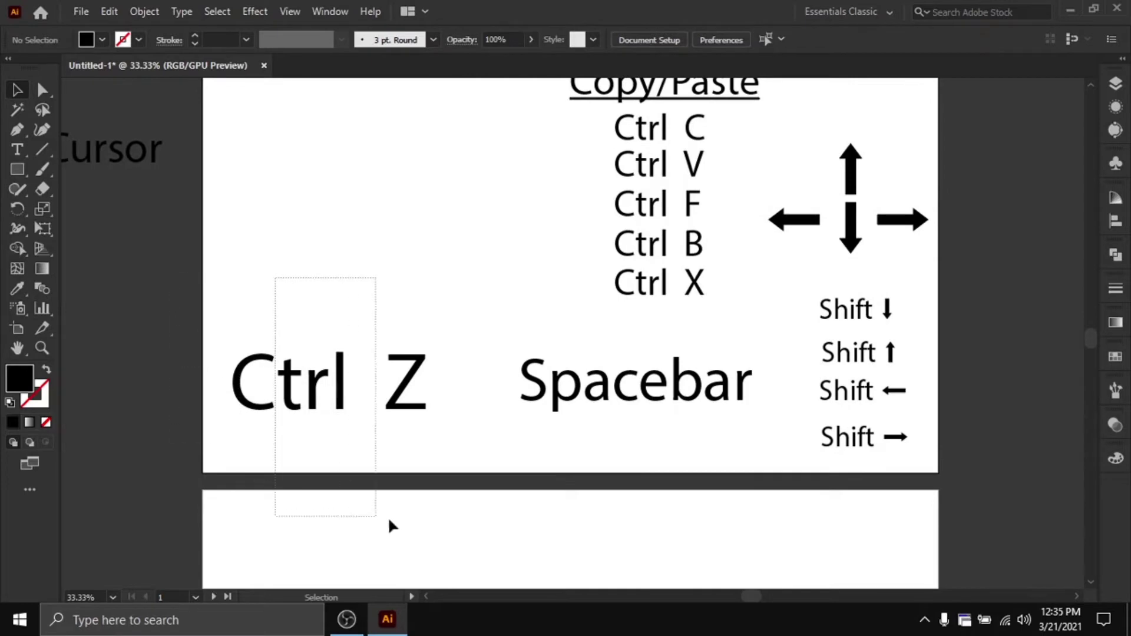
drag(268, 279, 477, 536)
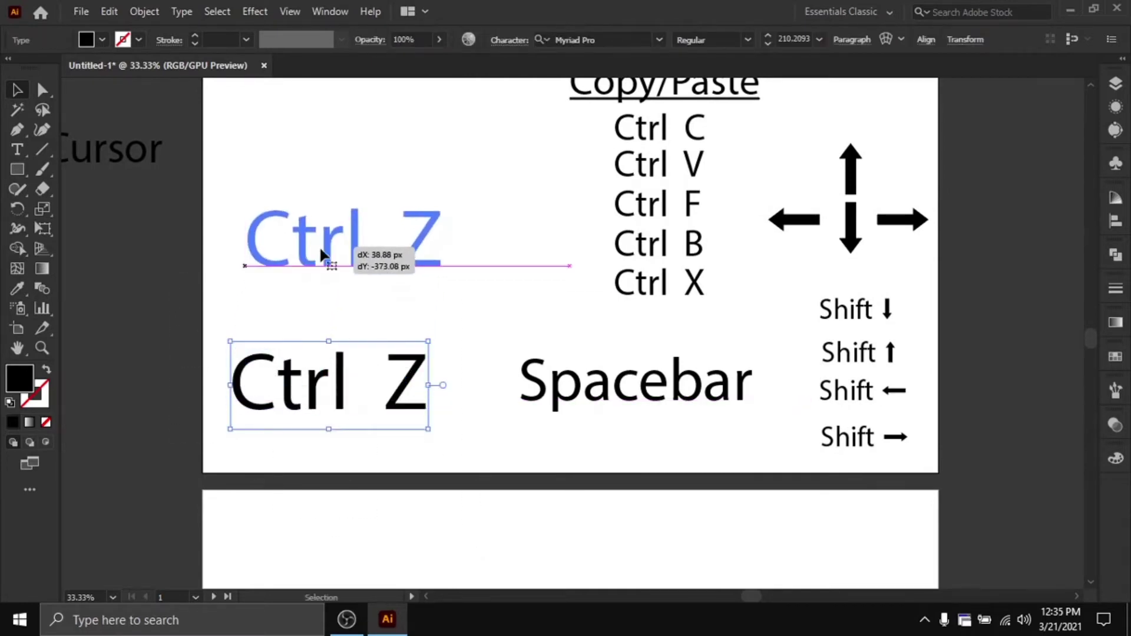
drag(312, 377, 329, 252)
scroll(435, 353, up, 2)
drag(448, 360, 526, 374)
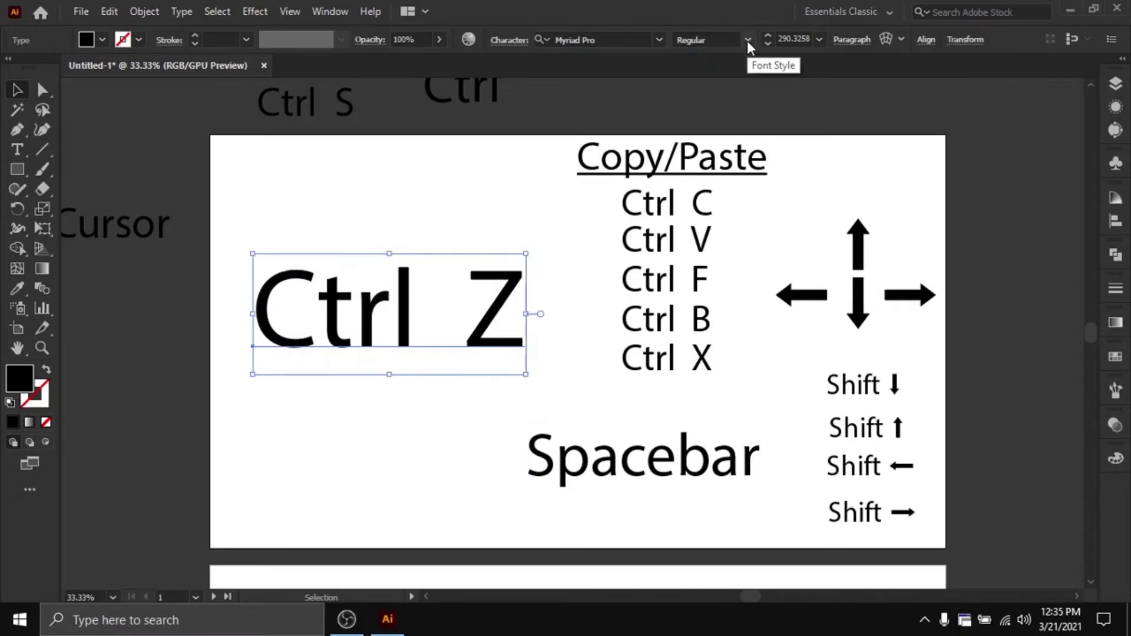
key(shift+Up)
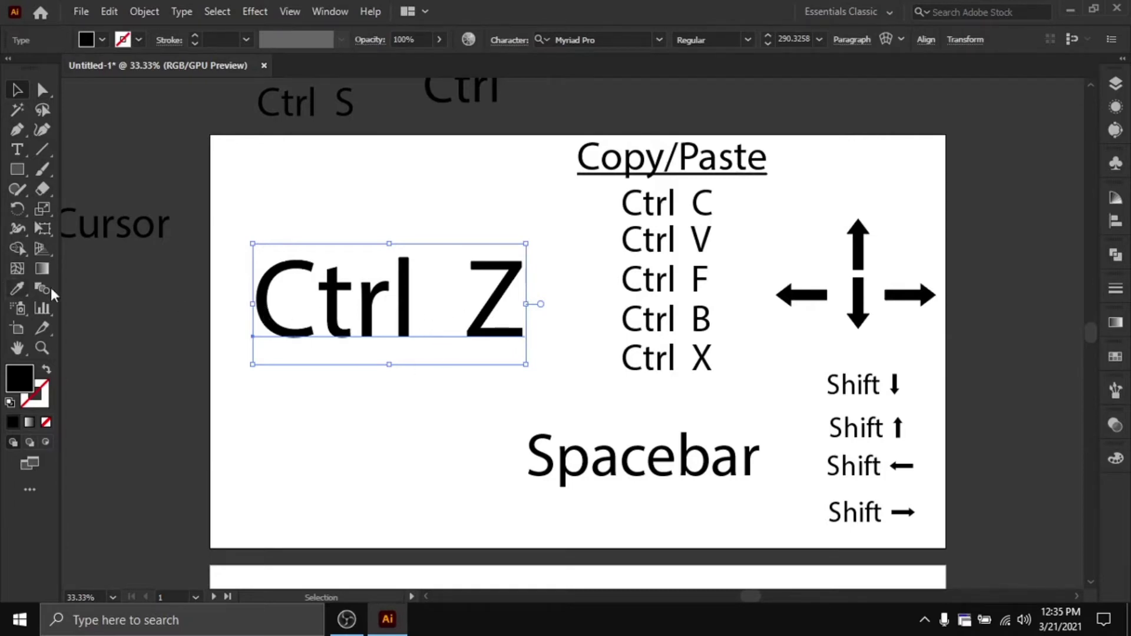
scroll(465, 282, down, 3)
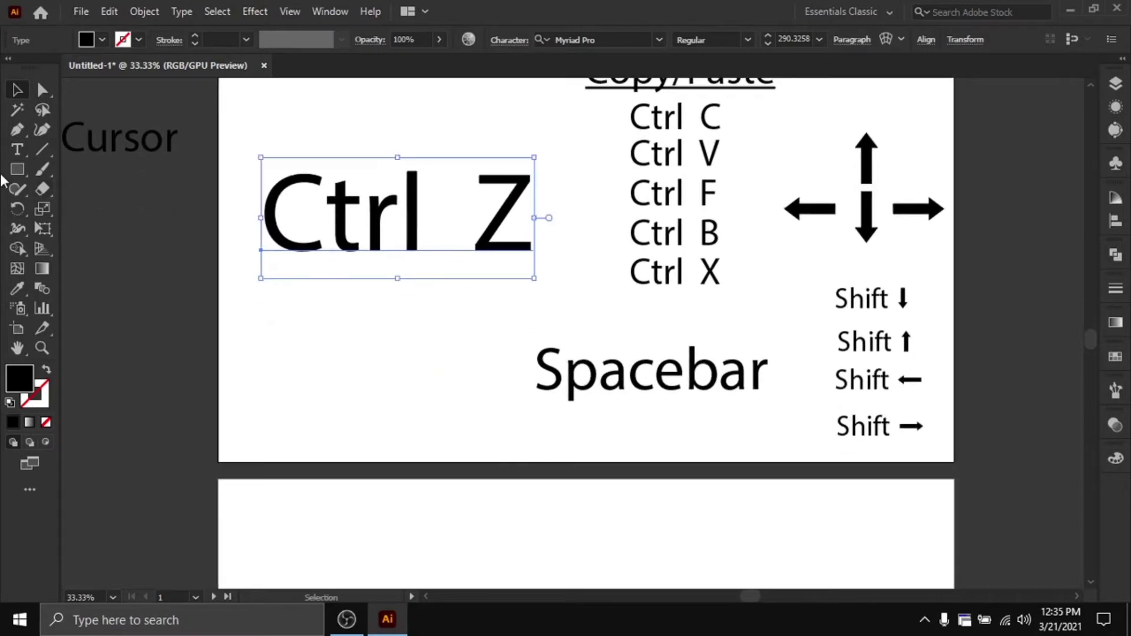
Paint test wavy Paintbrush strokes below Ctrl Z and undo every one of them
click(21, 151)
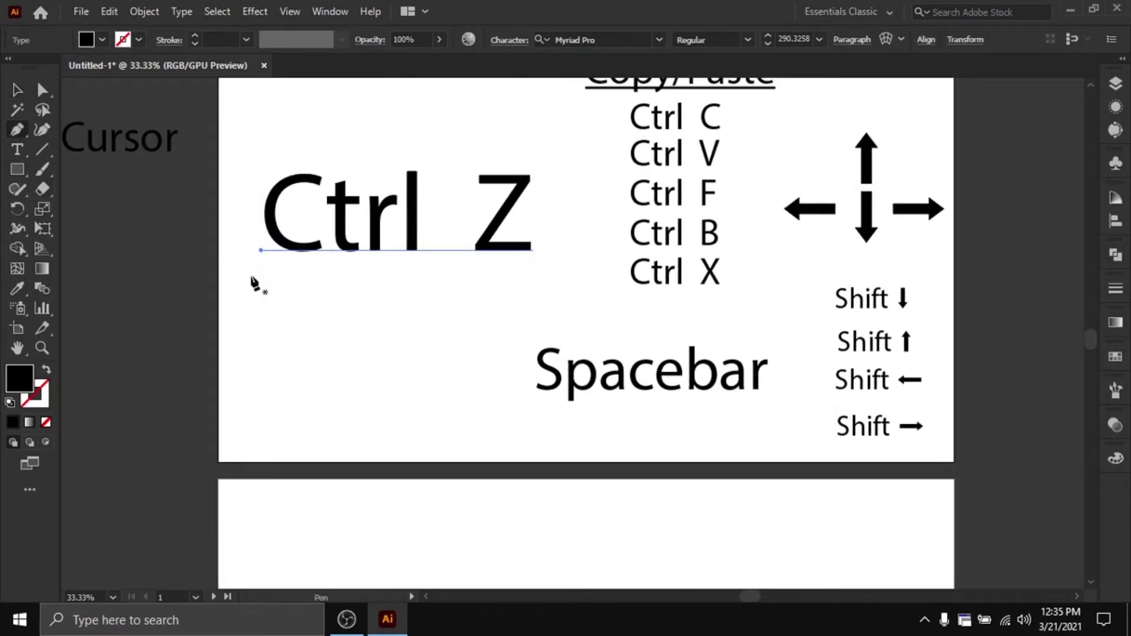
click(42, 169)
drag(301, 309, 443, 437)
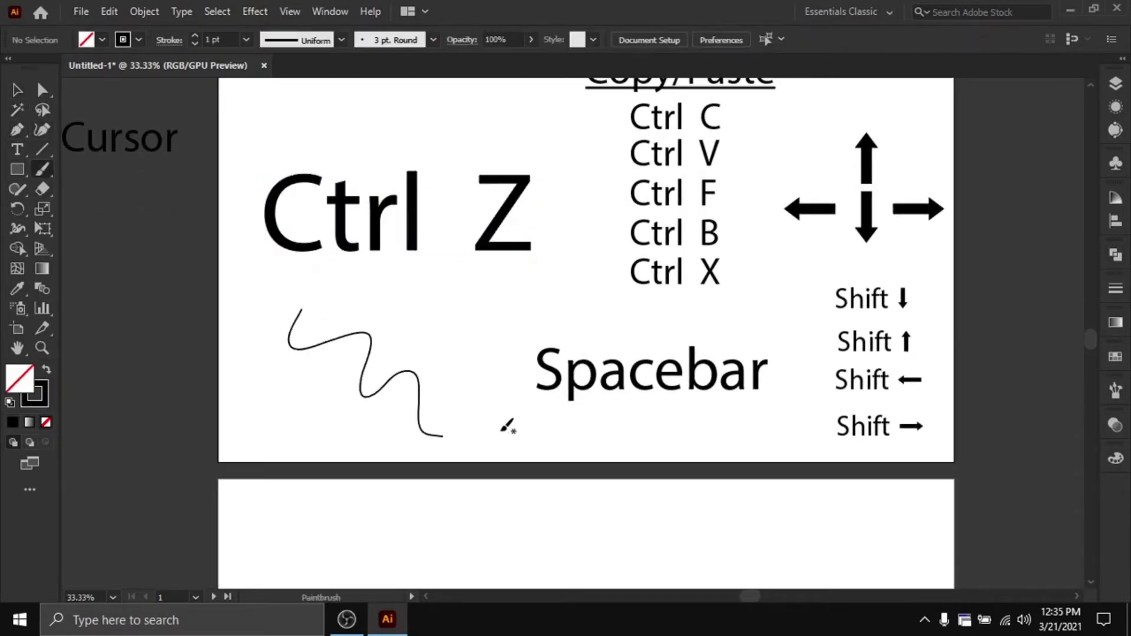
key(ctrl+z)
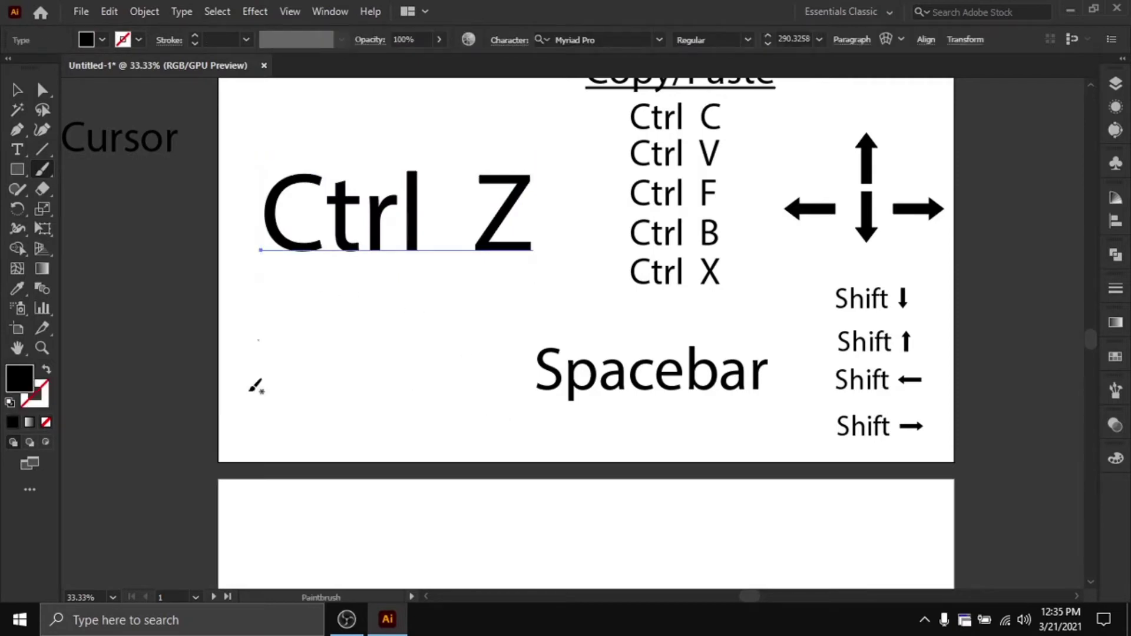
drag(281, 314, 407, 416)
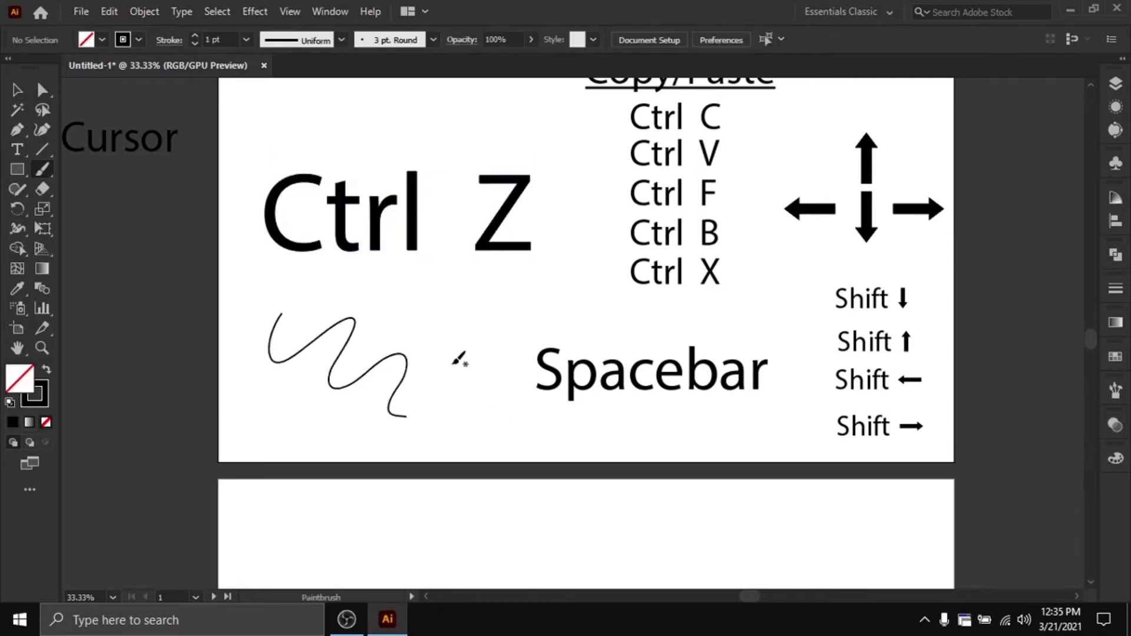
drag(423, 321, 451, 340)
key(ctrl+z)
key(ctrl+z)
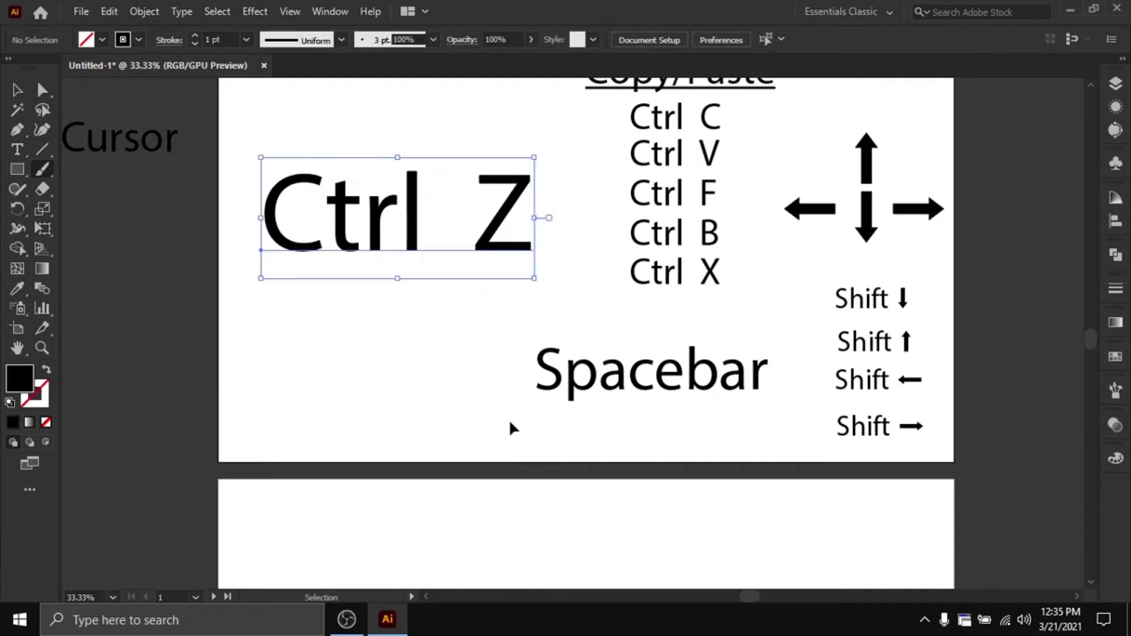
mouse_move(302, 359)
mouse_down()
mouse_move(418, 382)
mouse_move(496, 433)
mouse_up()
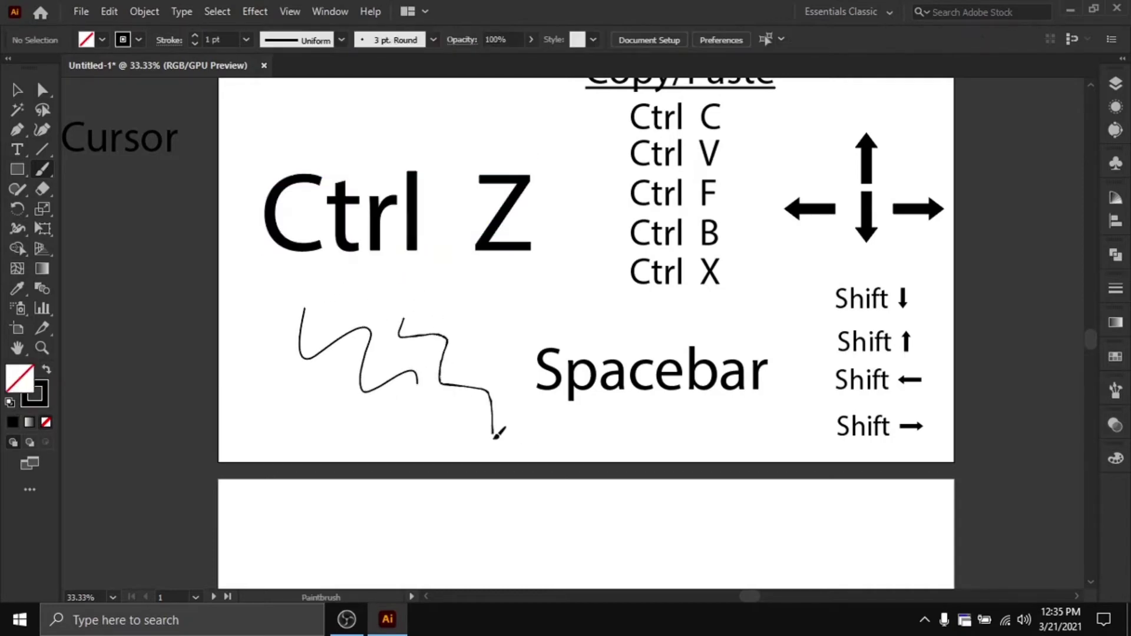
key(ctrl+z)
key(ctrl+z)
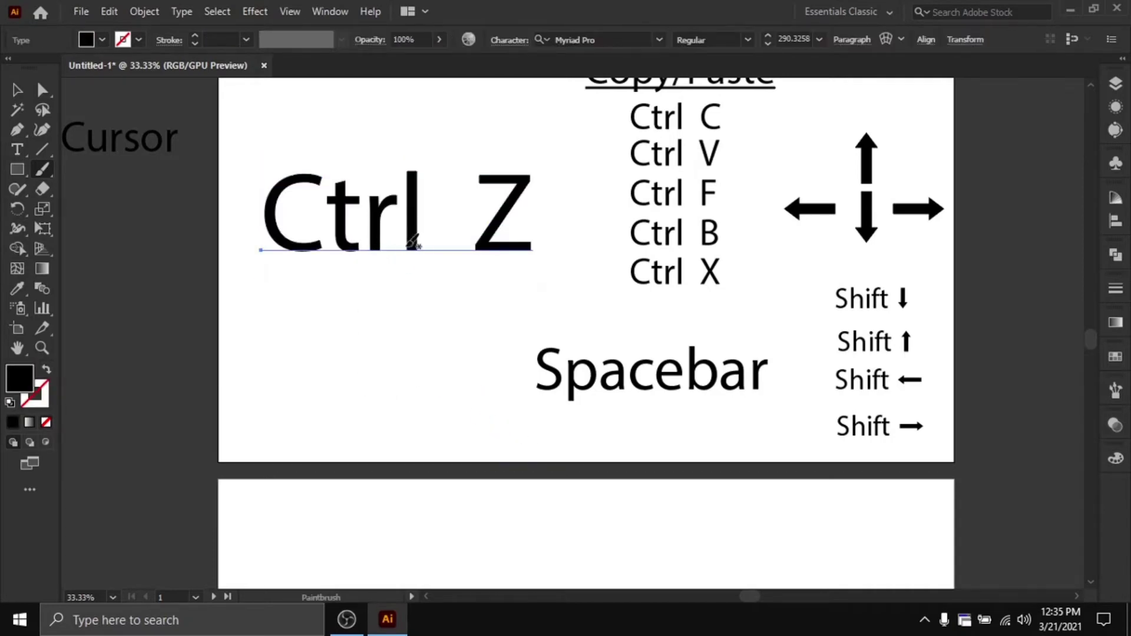
Pan down and reposition the Ctrl Z label lower on the artboard
drag(415, 294, 417, 379)
drag(412, 318, 411, 241)
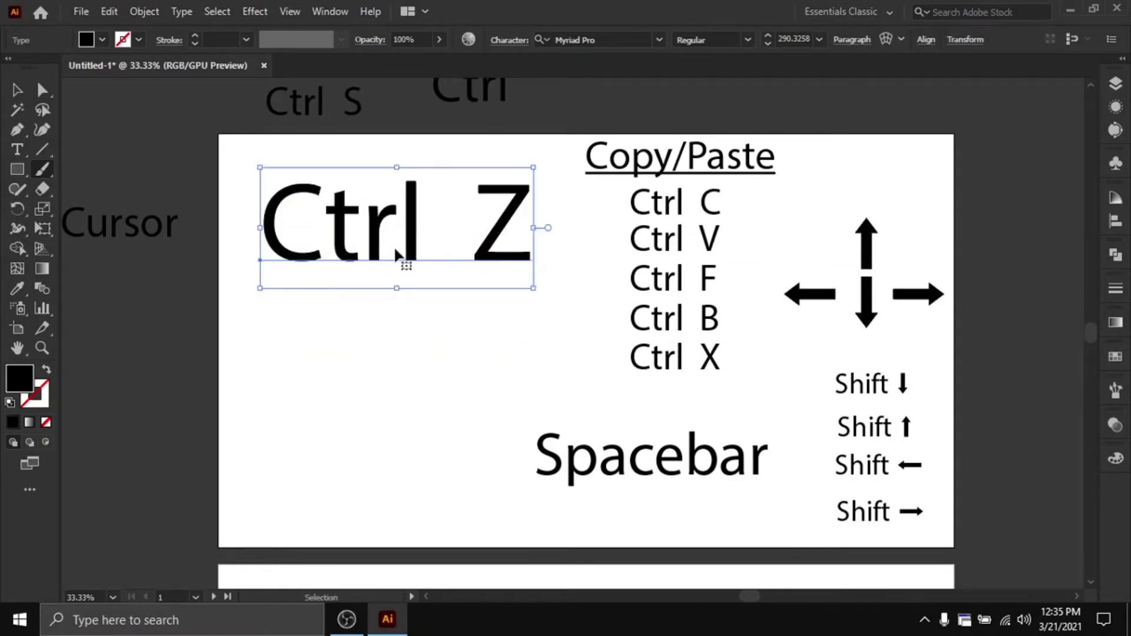
drag(404, 254, 398, 404)
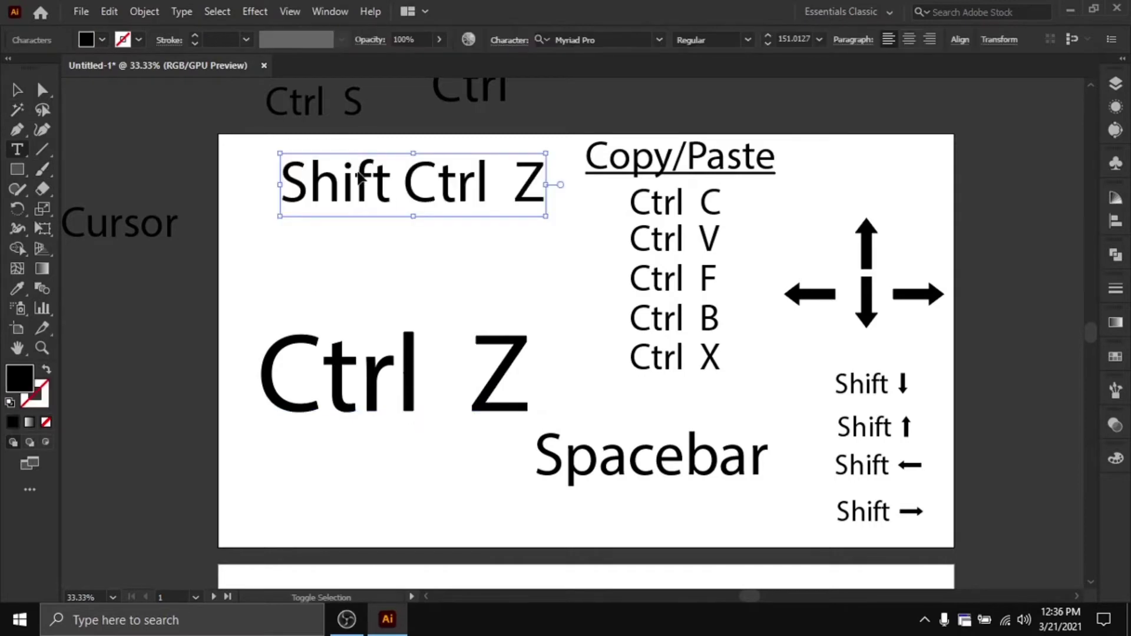
Finish the Shift Ctrl Z label, then draw, undo, redo and reposition a freehand stroke under it
key(ctrl+shift+a)
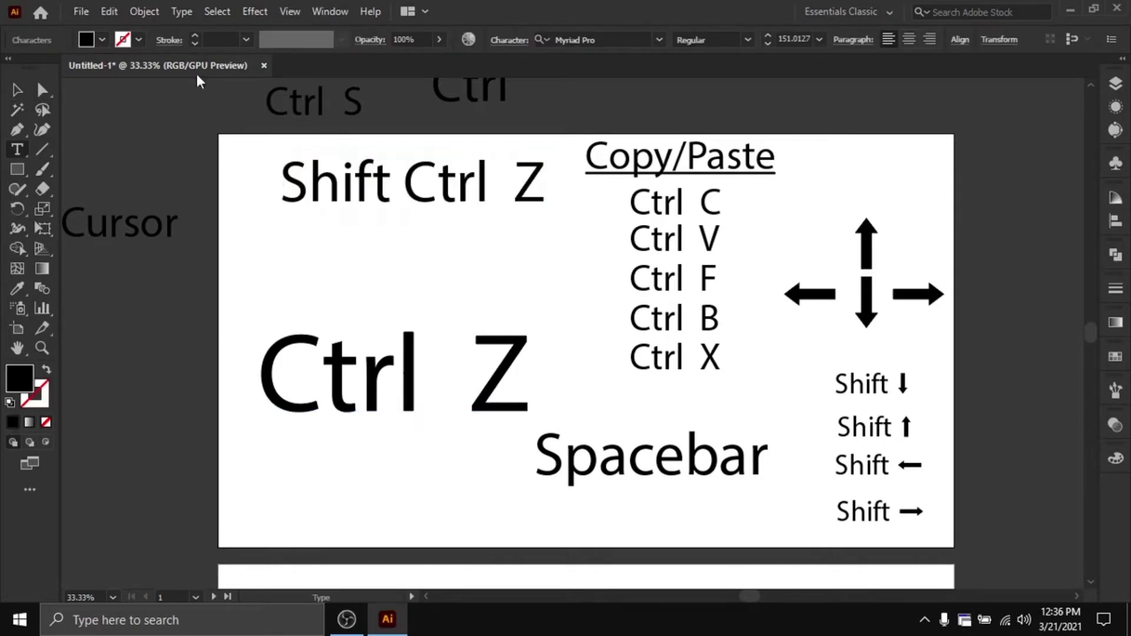
click(15, 91)
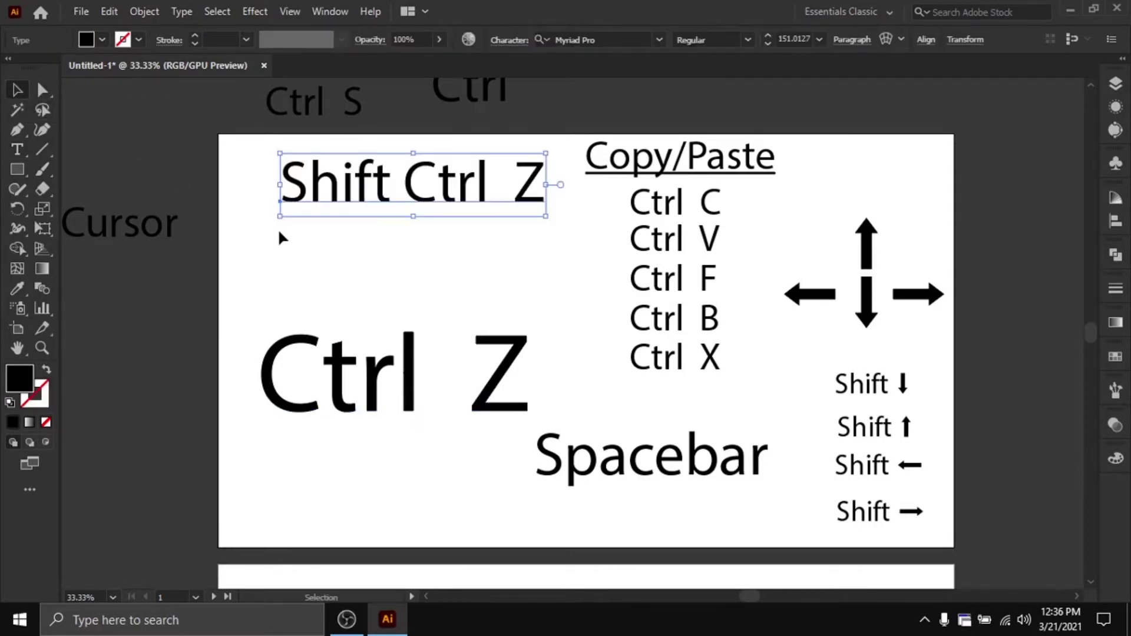
click(41, 170)
drag(347, 243, 519, 298)
key(ctrl+z)
key(ctrl+shift+z)
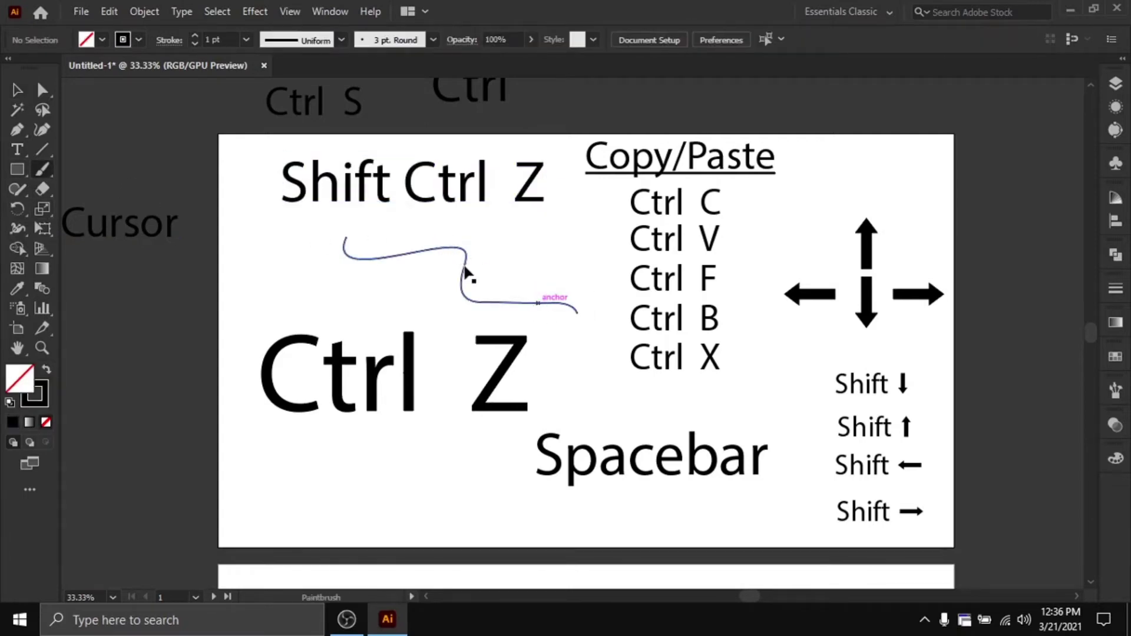
drag(466, 272, 415, 268)
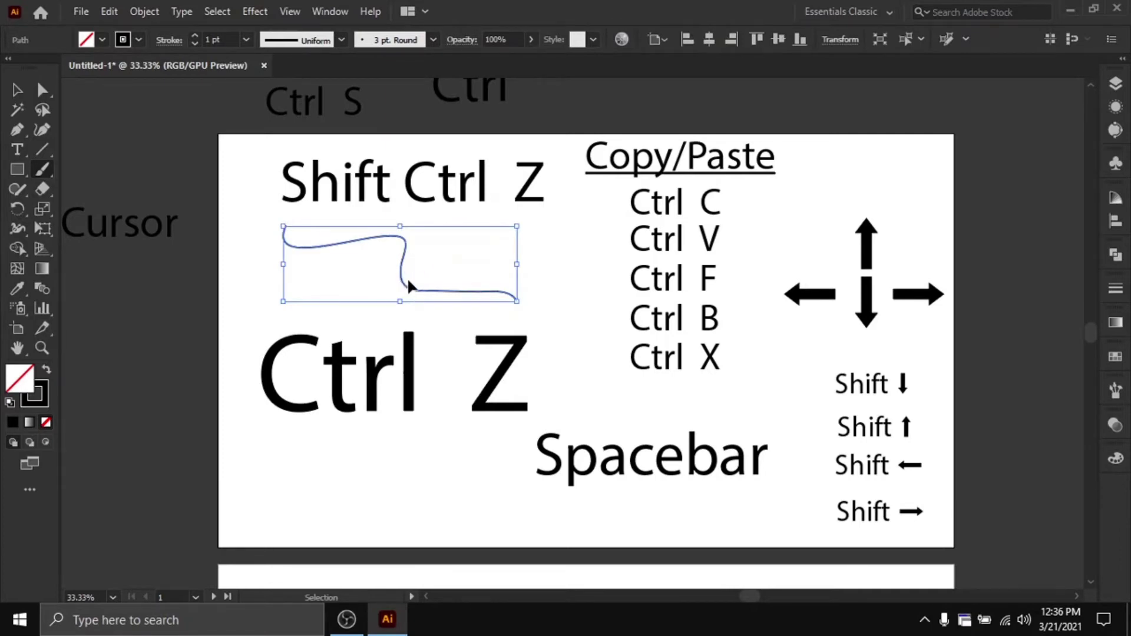
Draw loops around both Ctrl Z labels, undo/redo to keep the wavy stroke, then select labels and stroke
key(b)
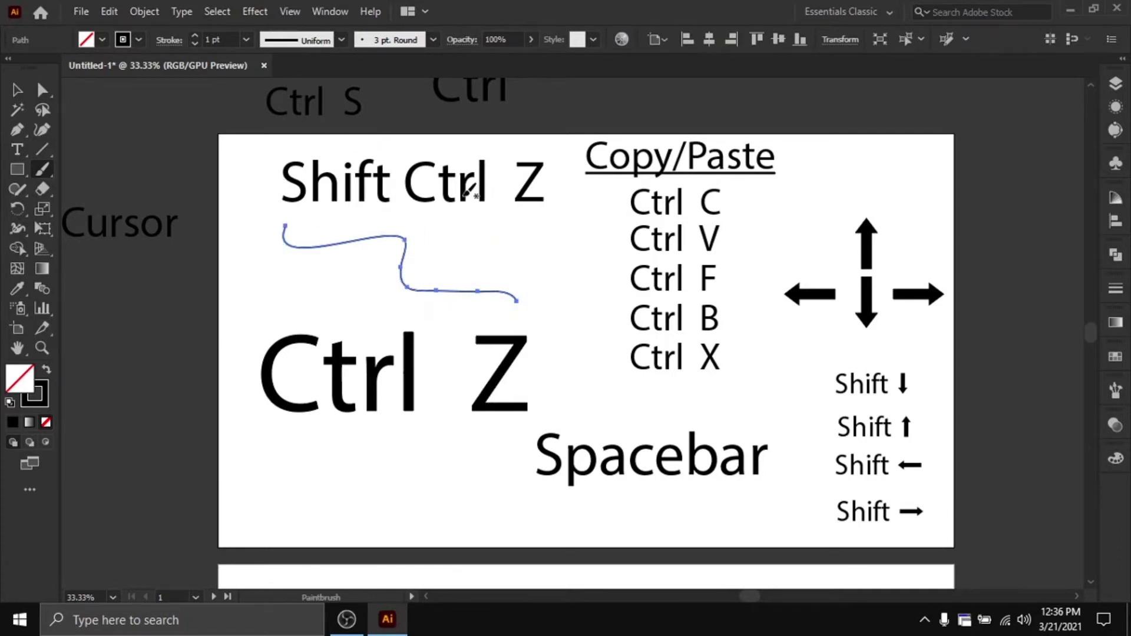
mouse_move(272, 172)
mouse_down()
mouse_move(568, 212)
mouse_move(460, 127)
mouse_move(229, 184)
mouse_up()
mouse_move(357, 297)
mouse_down()
mouse_move(368, 448)
mouse_move(548, 341)
mouse_move(312, 312)
mouse_up()
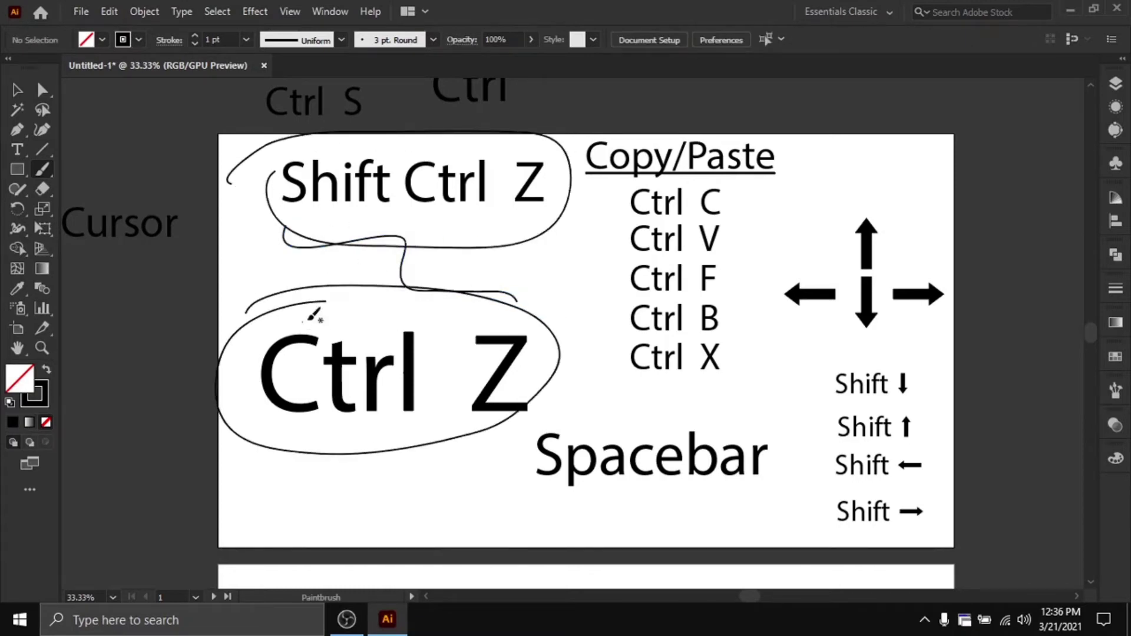
drag(244, 303, 227, 436)
drag(303, 448, 581, 320)
key(ctrl+z)
key(ctrl+z)
key(ctrl+z)
key(ctrl+z)
key(ctrl+z)
key(ctrl+z)
key(ctrl+z)
key(ctrl+shift+z)
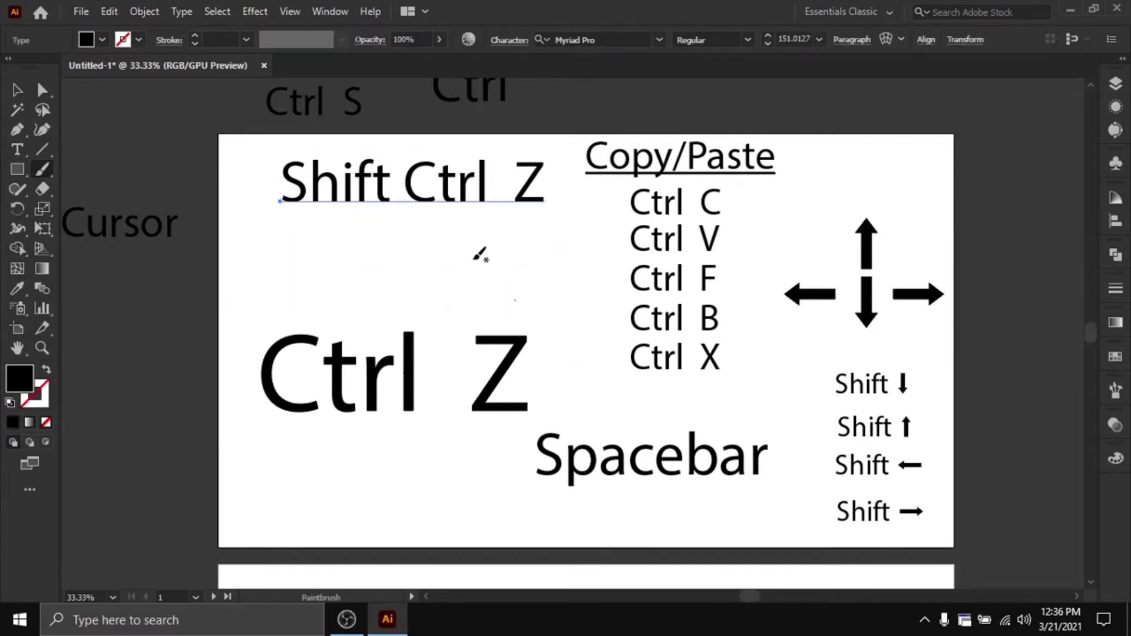
key(ctrl+shift+z)
key(ctrl+shift+z)
key(v)
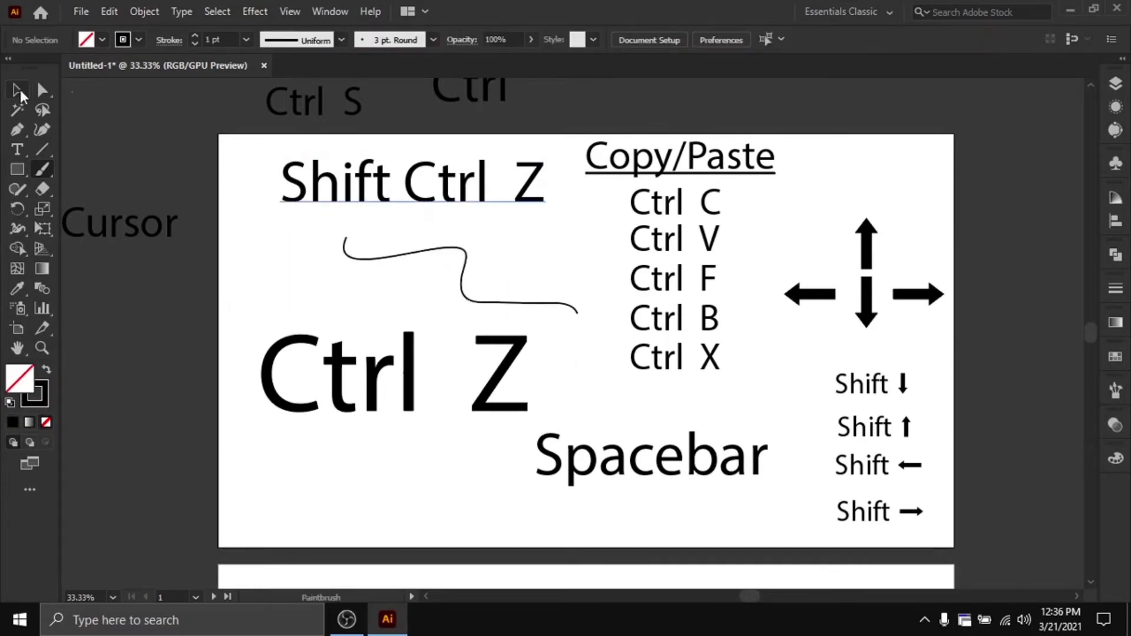
drag(232, 156, 419, 461)
Move the Shift Ctrl Z and Ctrl Z labels onto the left pasteboard
key(ctrl+minus)
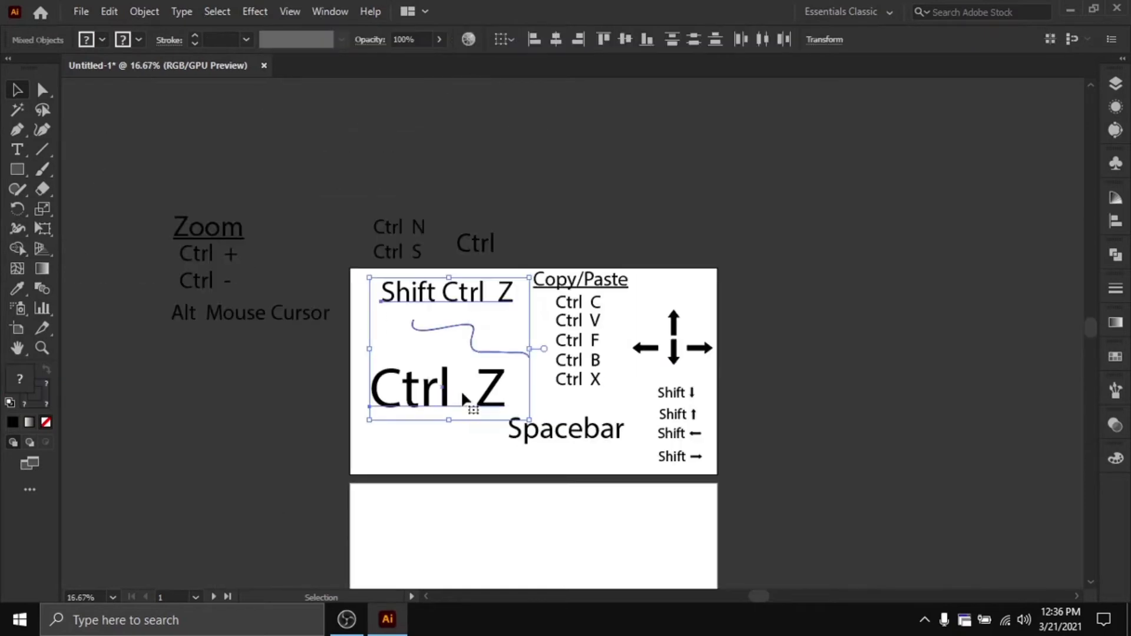
drag(461, 390, 238, 454)
click(482, 383)
key(ctrl+plus)
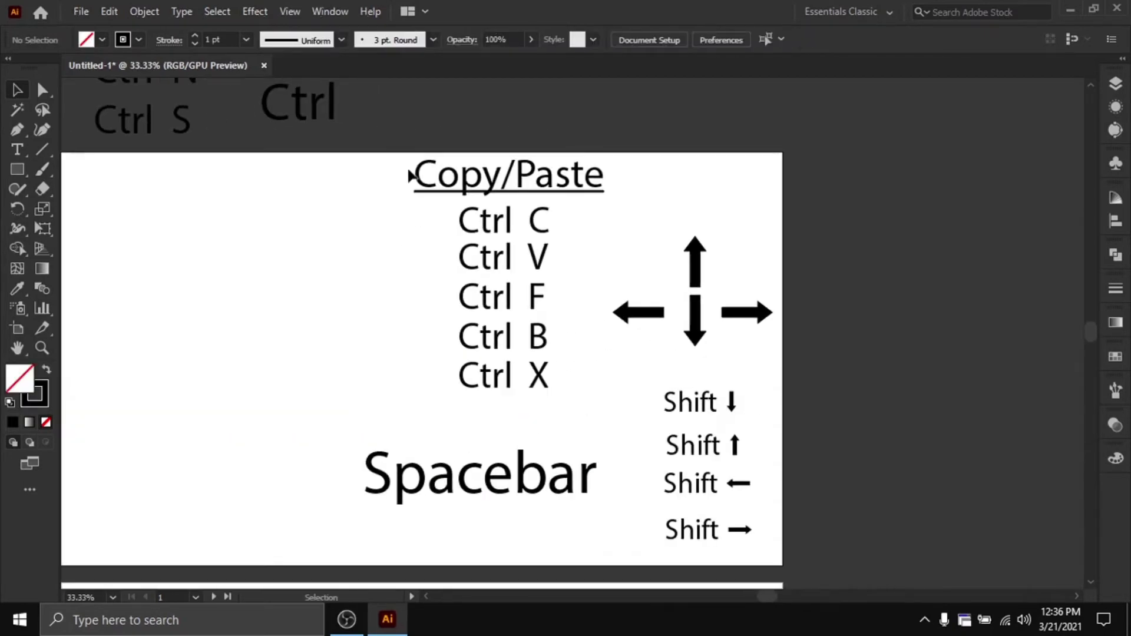
Shift the Copy/Paste list to the artboard's upper left and select the Spacebar label
drag(380, 156, 575, 396)
drag(513, 377, 273, 422)
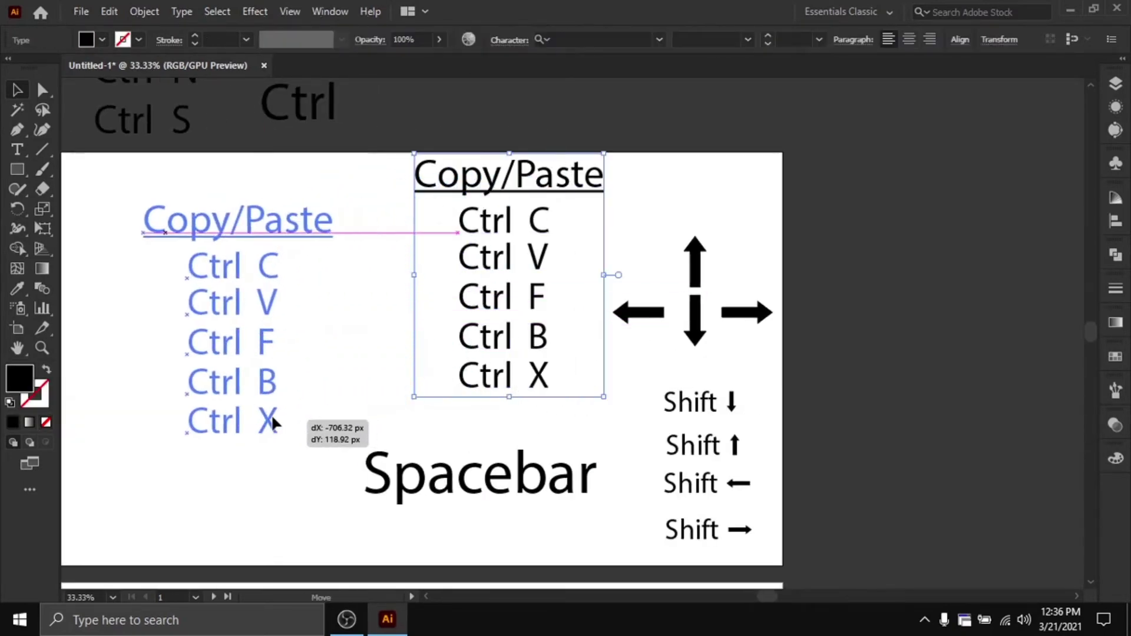
click(504, 377)
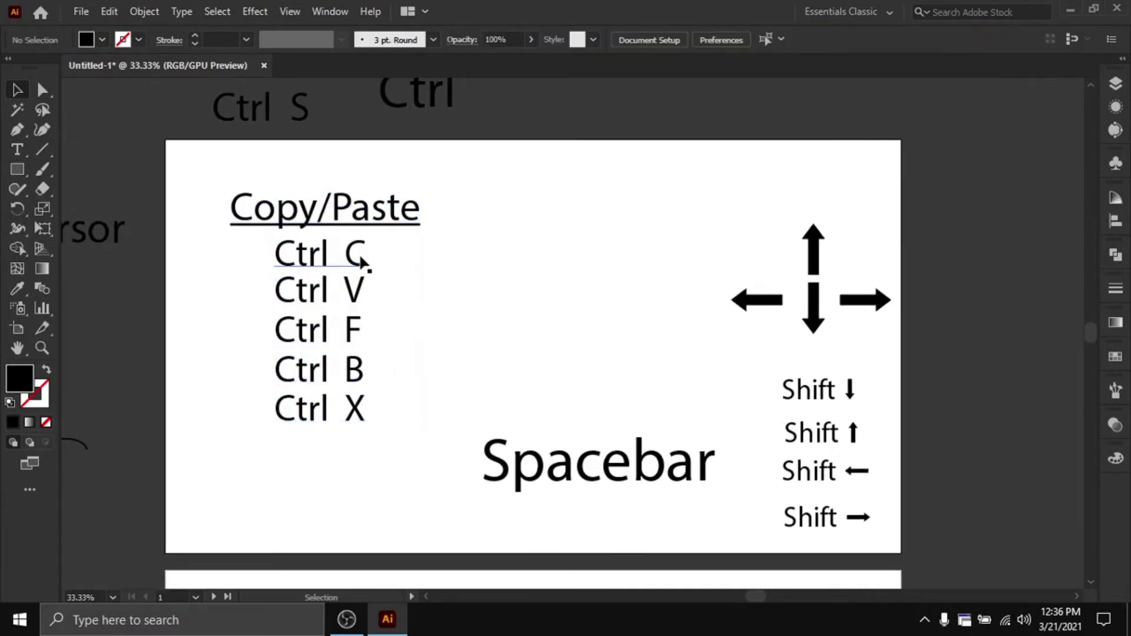
click(618, 471)
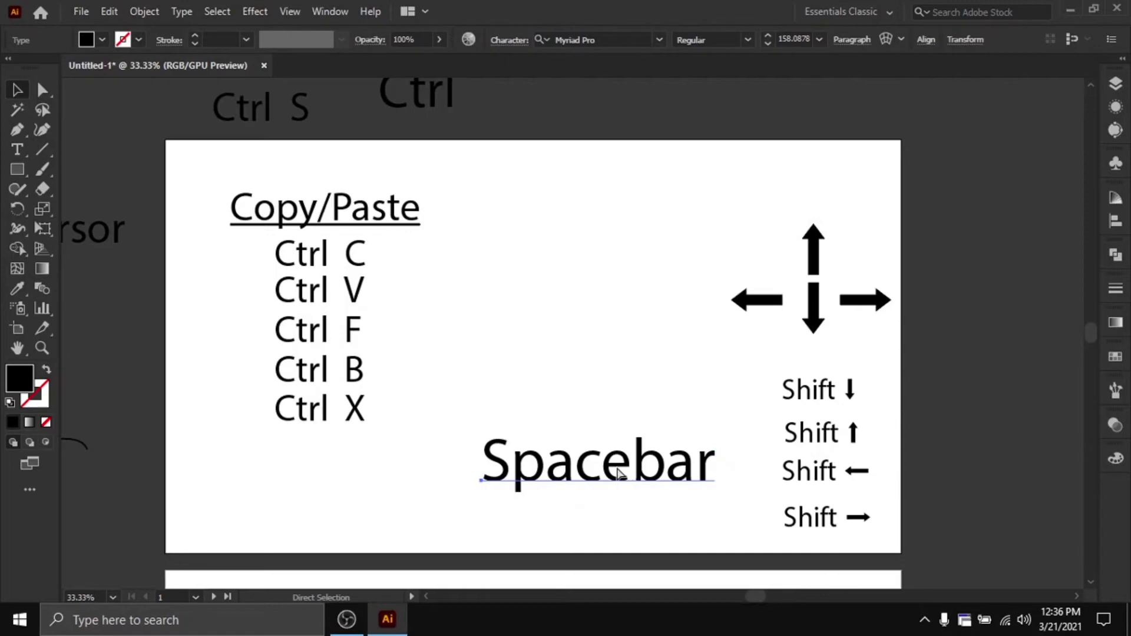
click(567, 244)
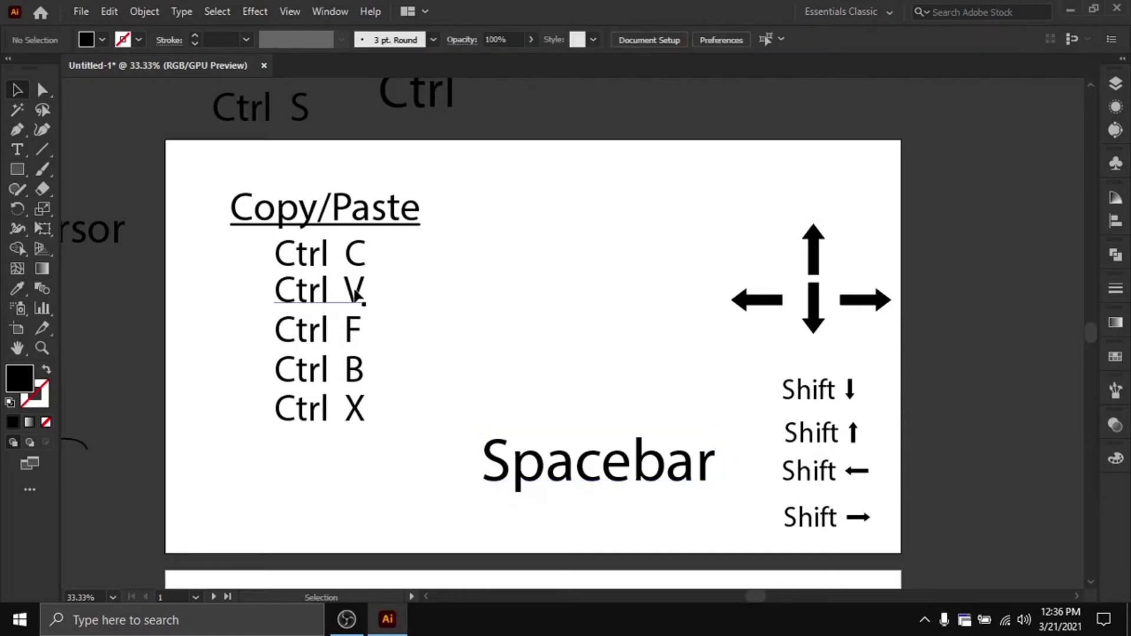
Paste a Spacebar copy near Ctrl C/V and fill the lower Spacebar label brown (A24900)
key(ctrl+v)
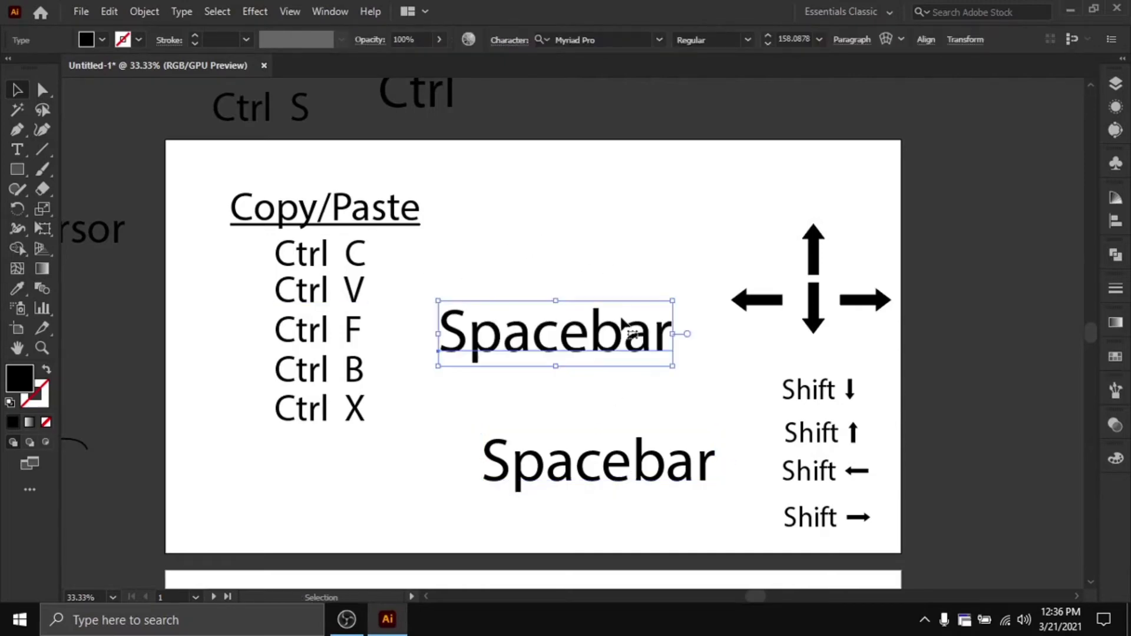
drag(574, 330, 600, 259)
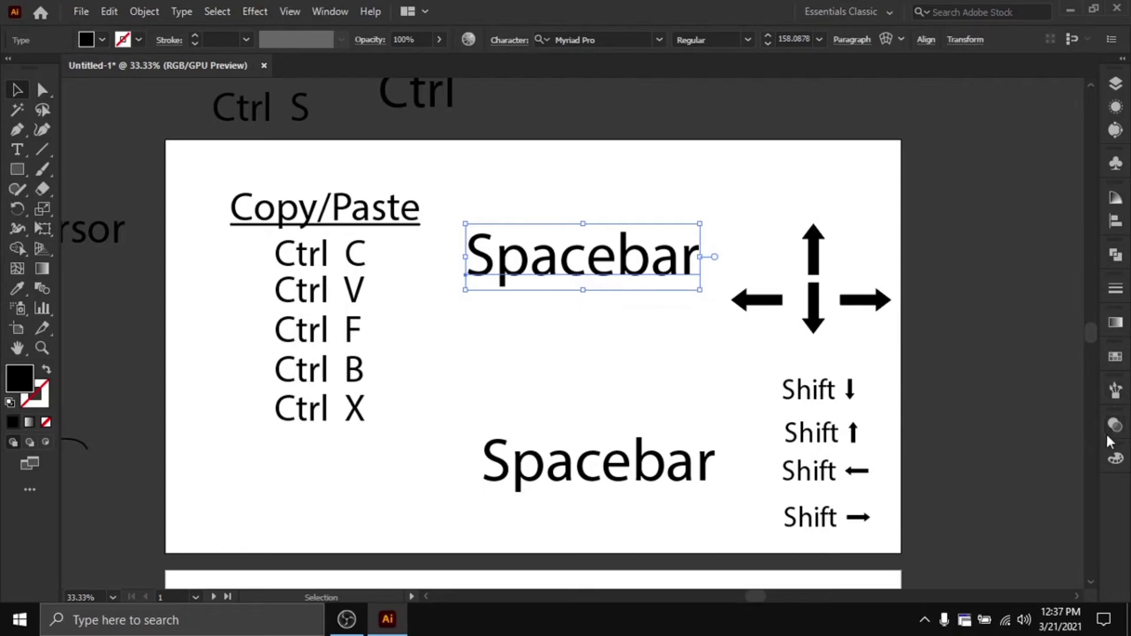
click(1115, 459)
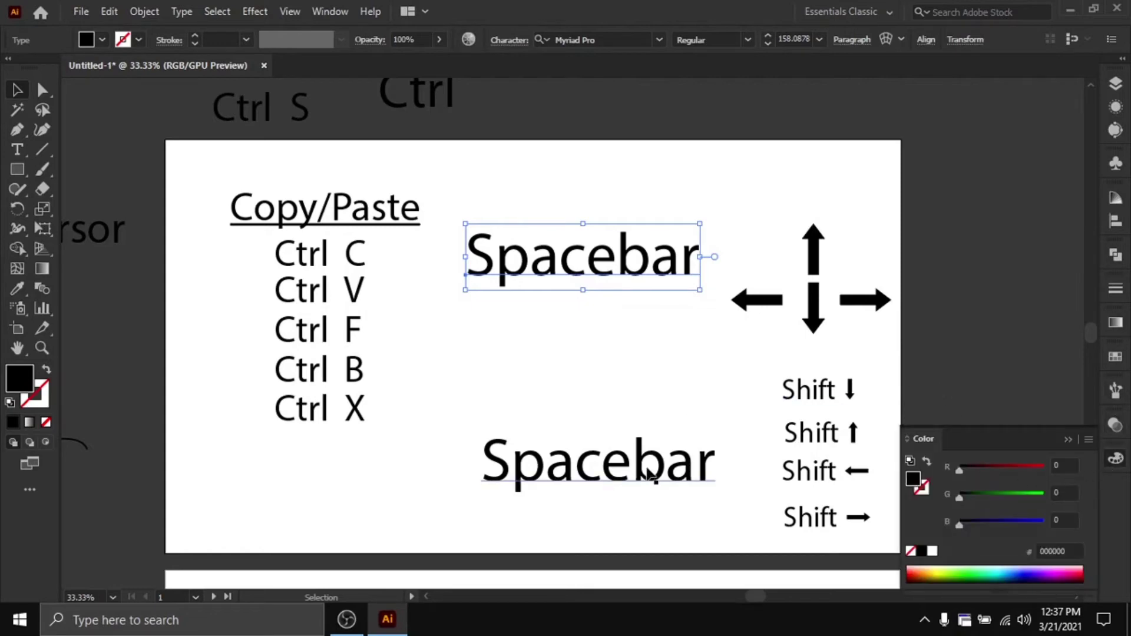
drag(652, 468, 639, 415)
click(938, 568)
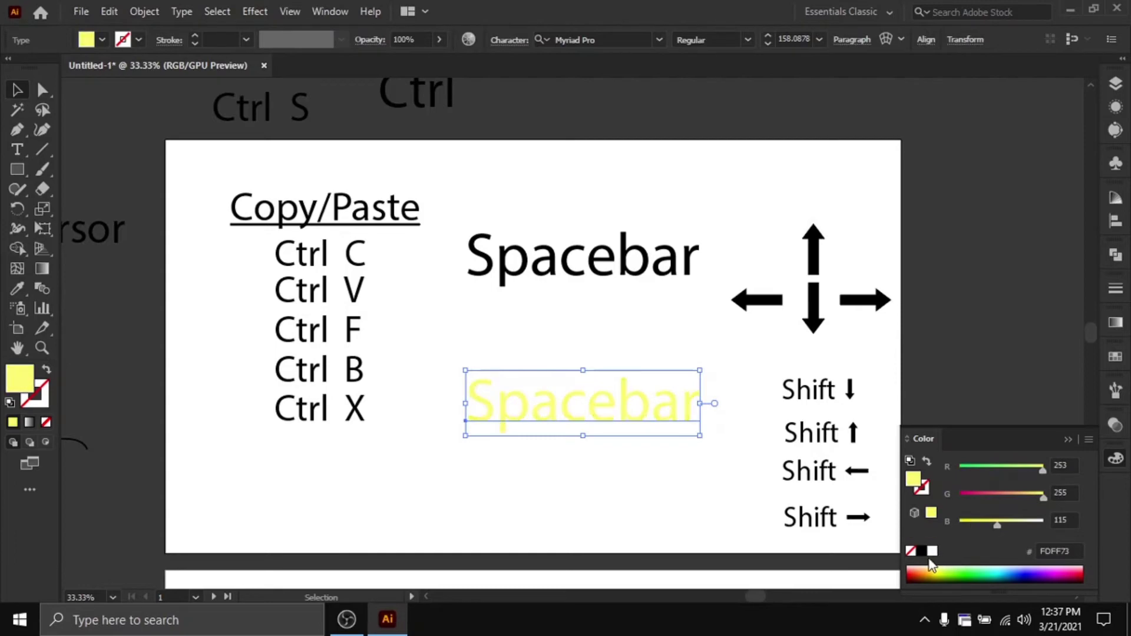
click(931, 570)
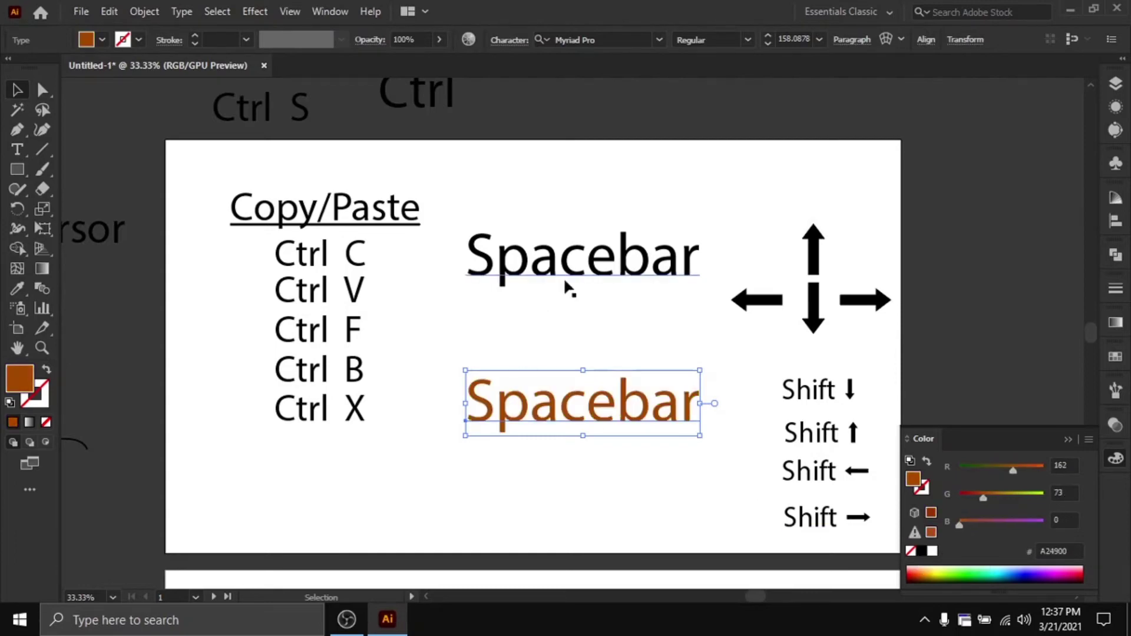
click(574, 317)
click(591, 429)
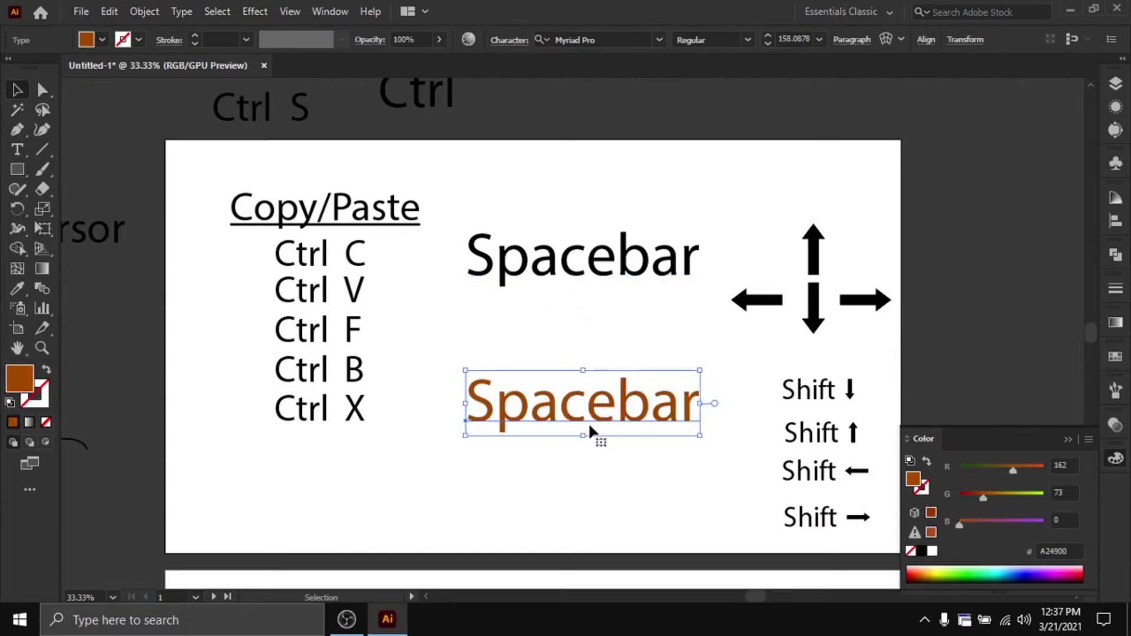
Duplicate the brown Spacebar, fill the copy navy (050045), and move it above the orange one
key(a)
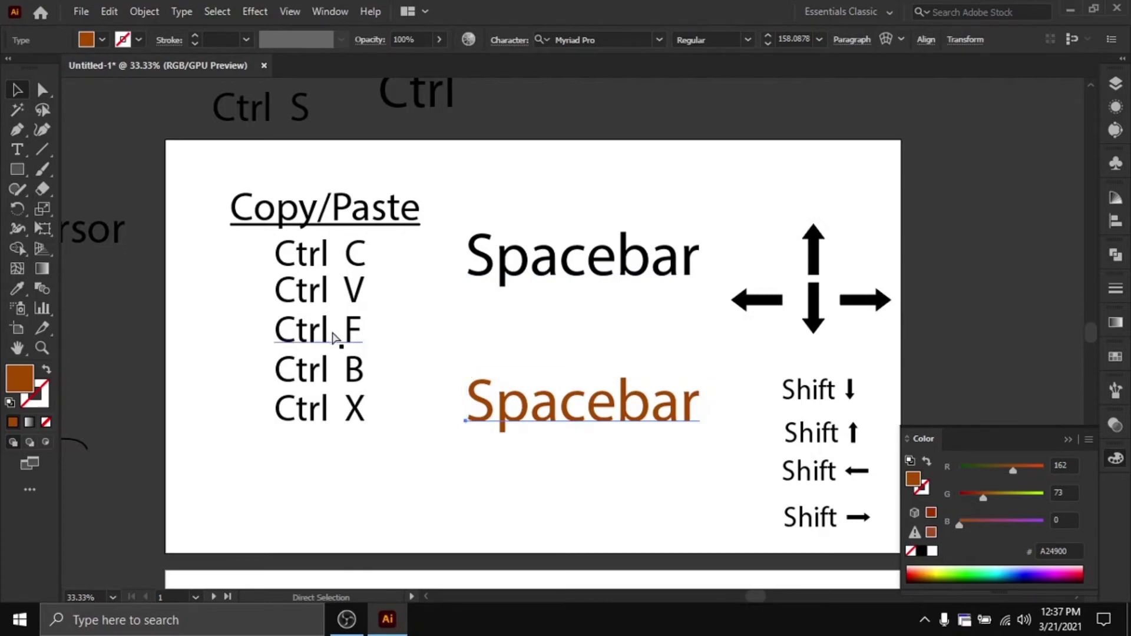
key(v)
drag(586, 416, 580, 386)
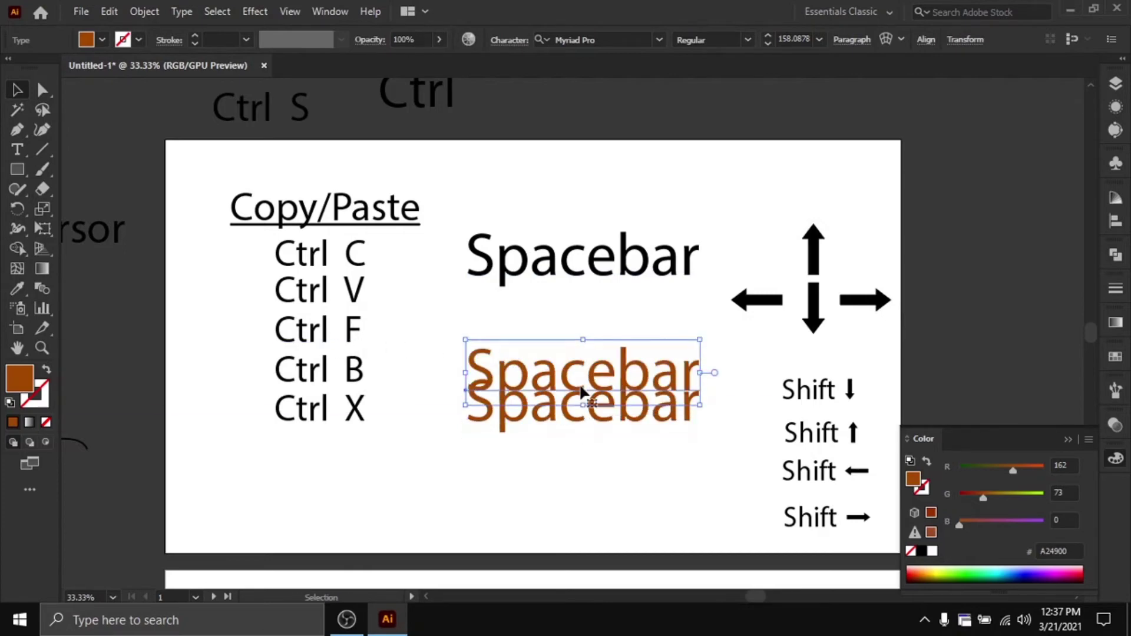
click(1018, 580)
key(ctrl+1)
drag(479, 366, 483, 406)
scroll(464, 408, up, 2)
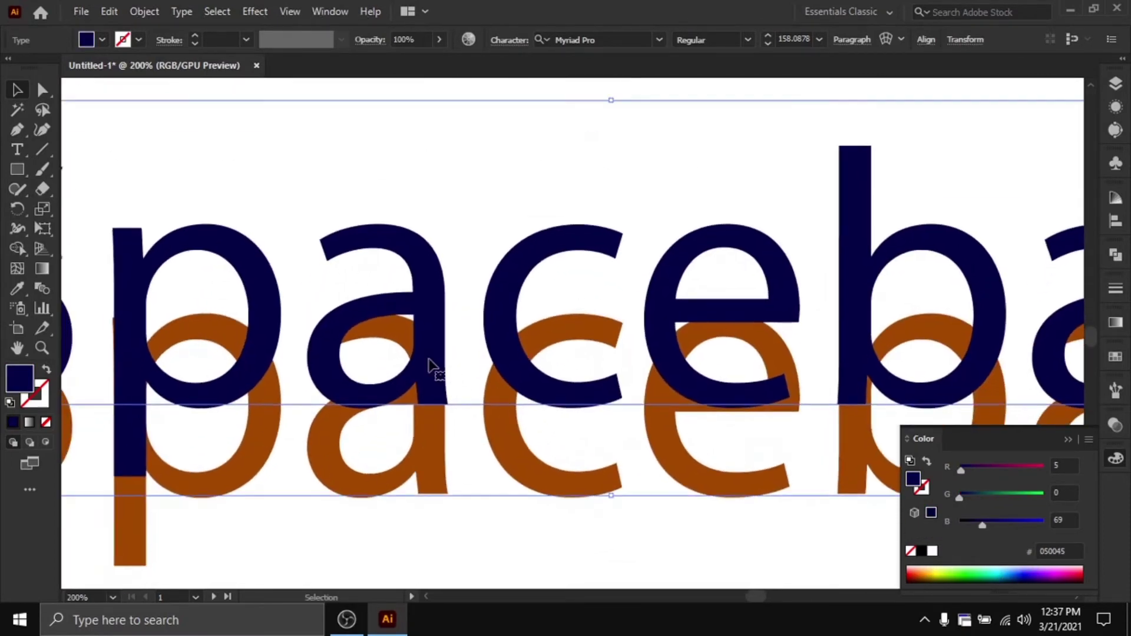
scroll(453, 434, down, 1)
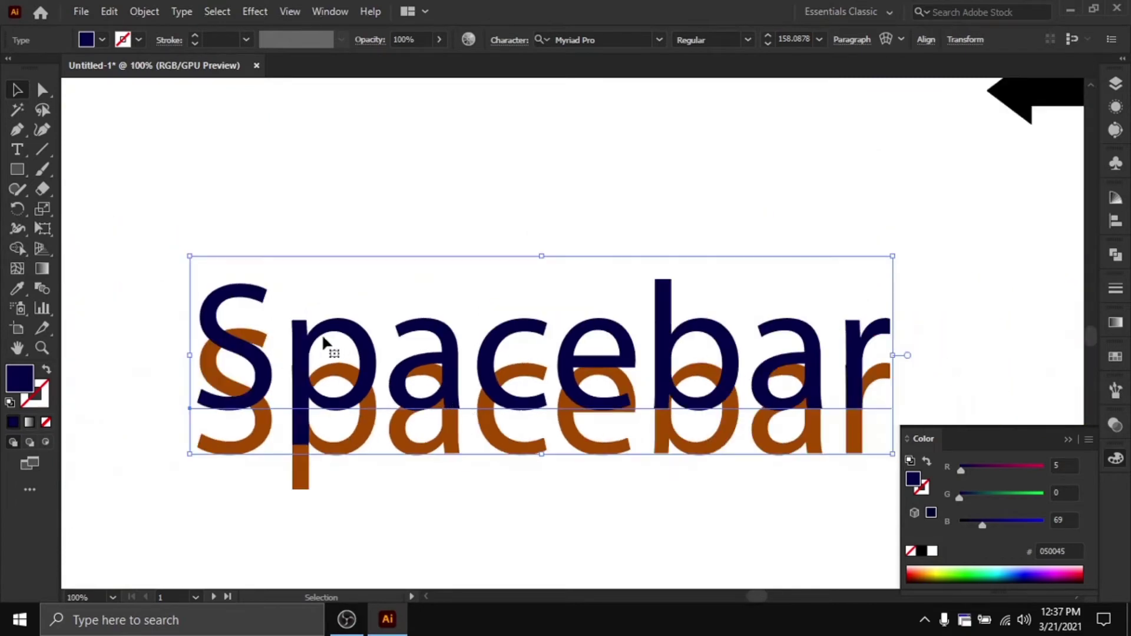
scroll(323, 342, down, 2)
scroll(462, 353, up, 2)
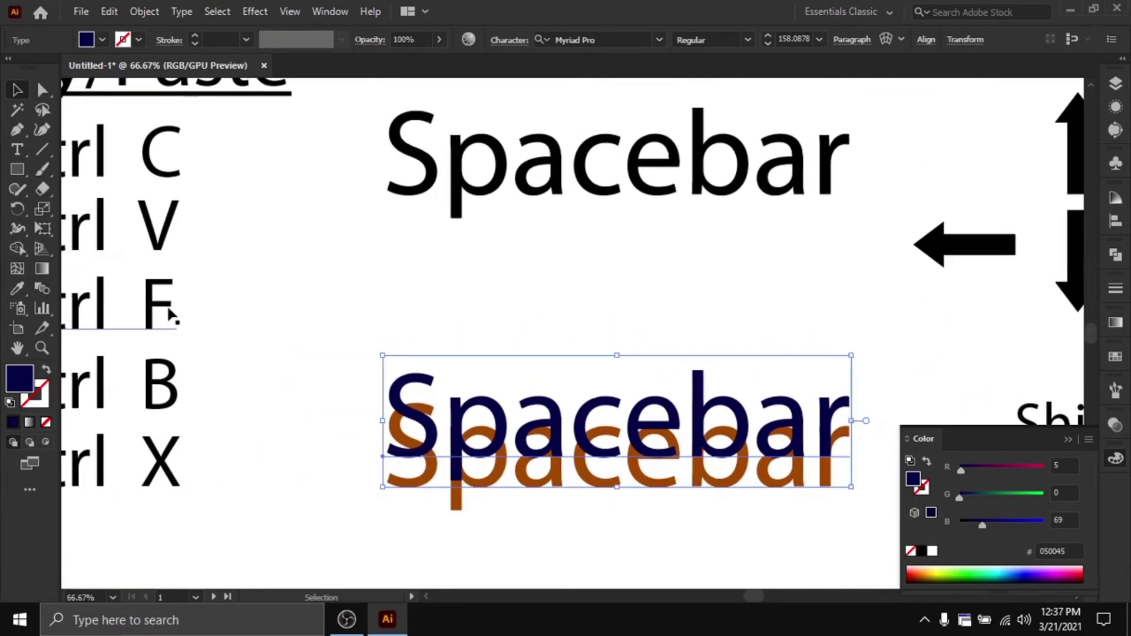
scroll(333, 292, down, 1)
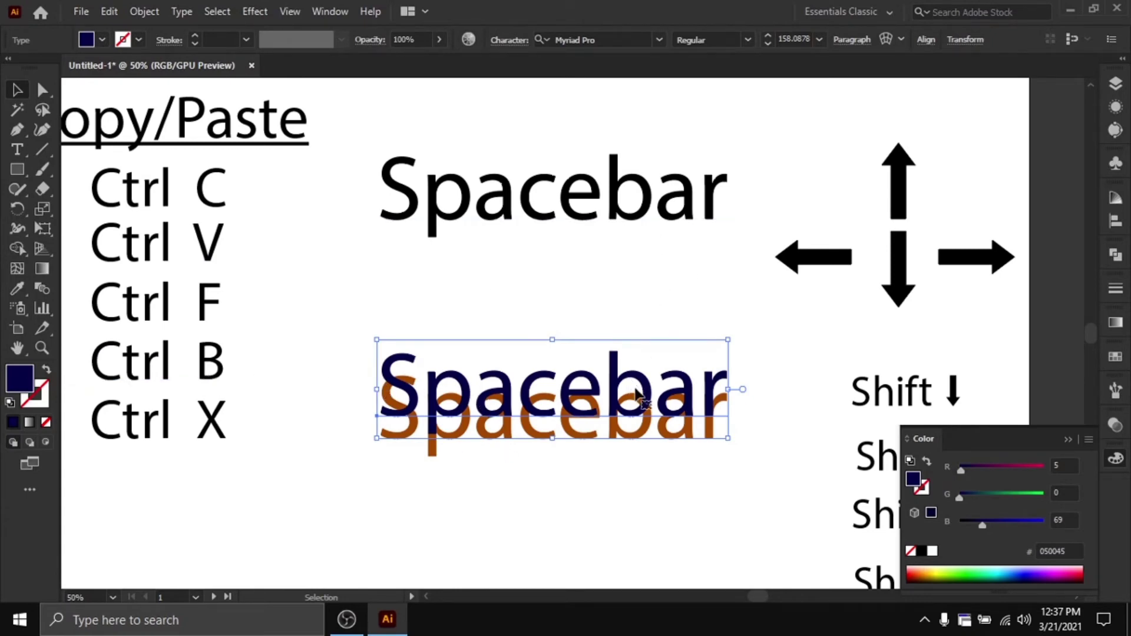
drag(639, 374, 636, 314)
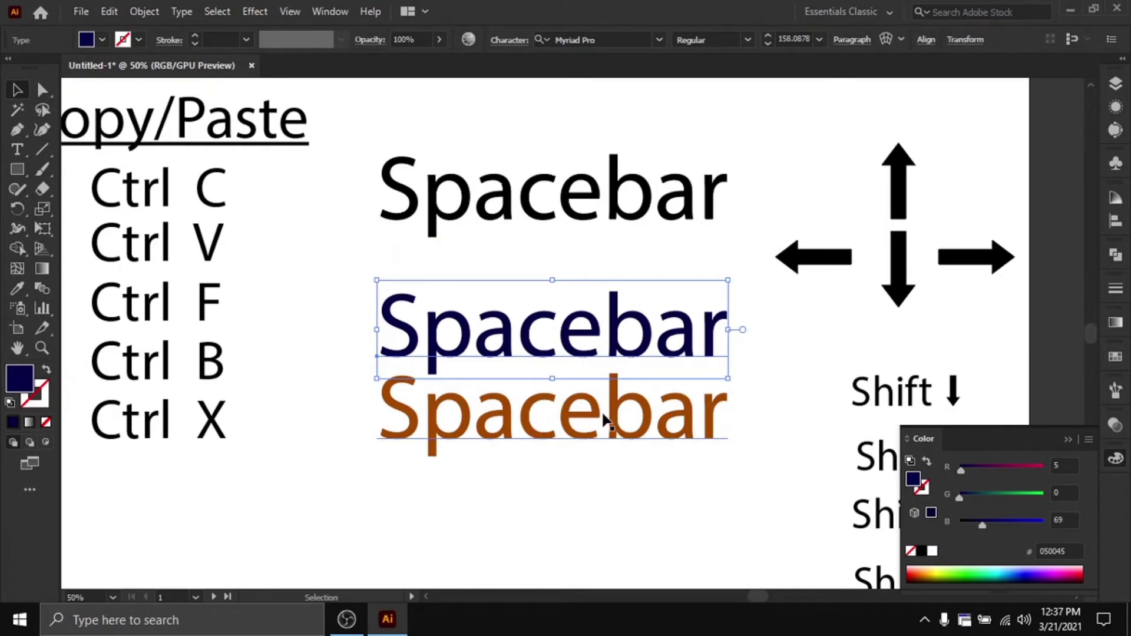
Delete the navy Spacebar copy and reselect the orange Spacebar copy
key(Delete)
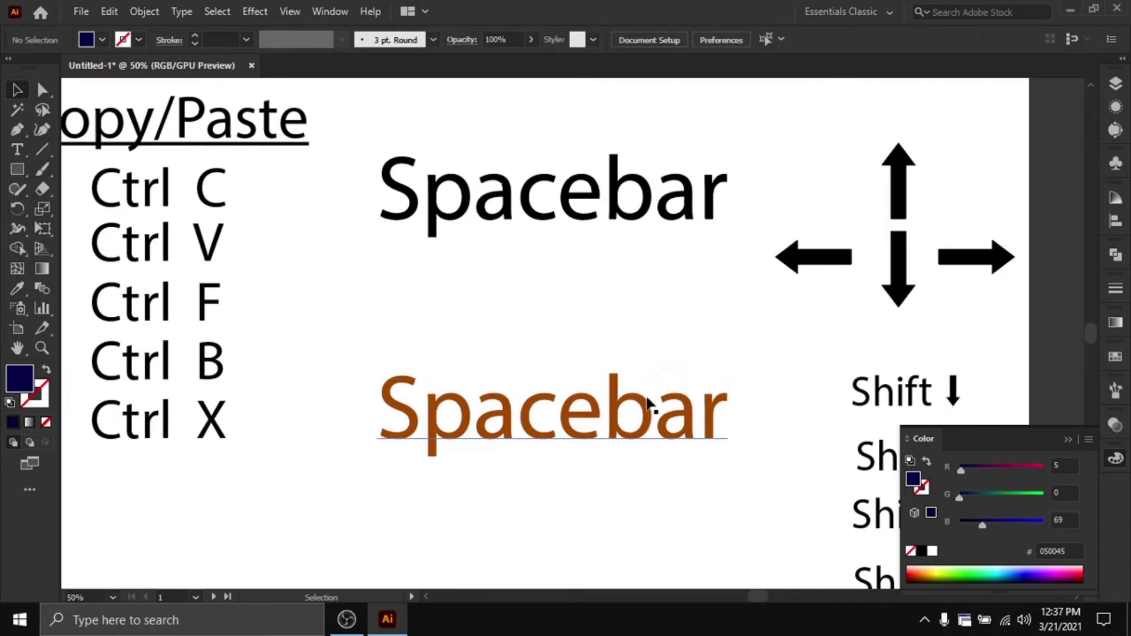
click(648, 404)
key(a)
click(583, 353)
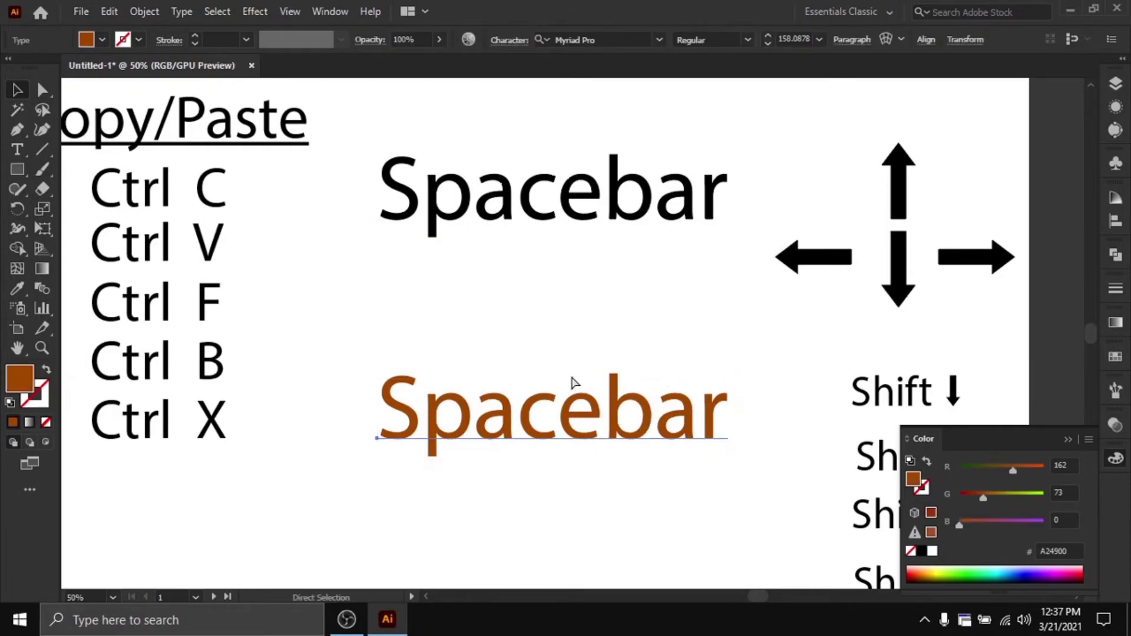
key(v)
click(351, 427)
click(586, 419)
scroll(589, 415, up, 1)
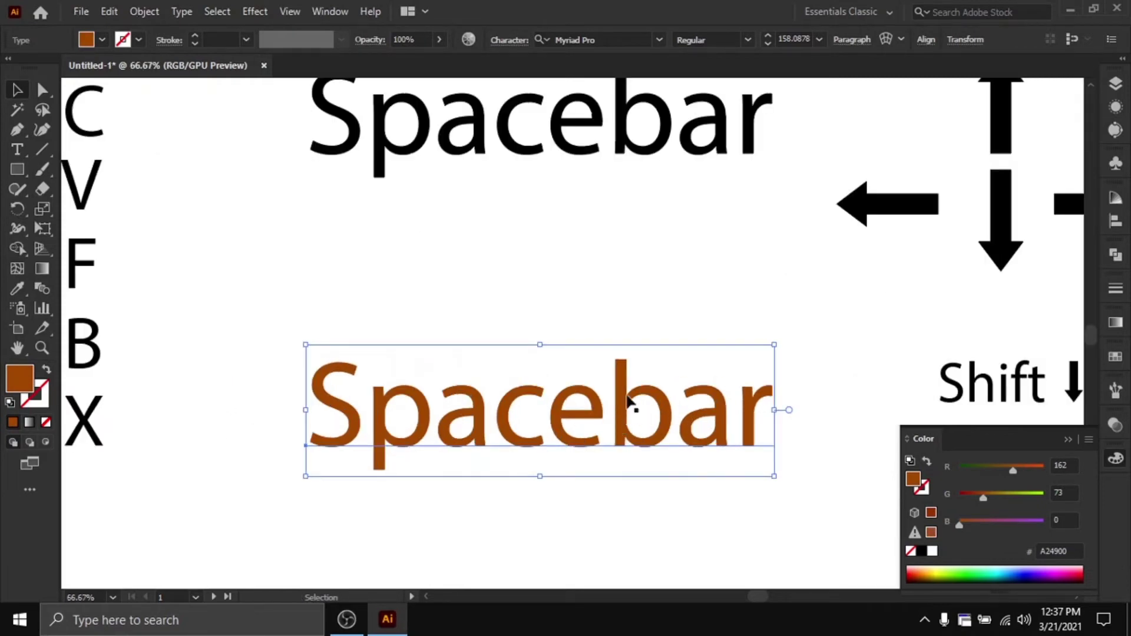
Alt-drag a copy of the orange Spacebar slightly higher and colour it near-black
drag(623, 380, 624, 343)
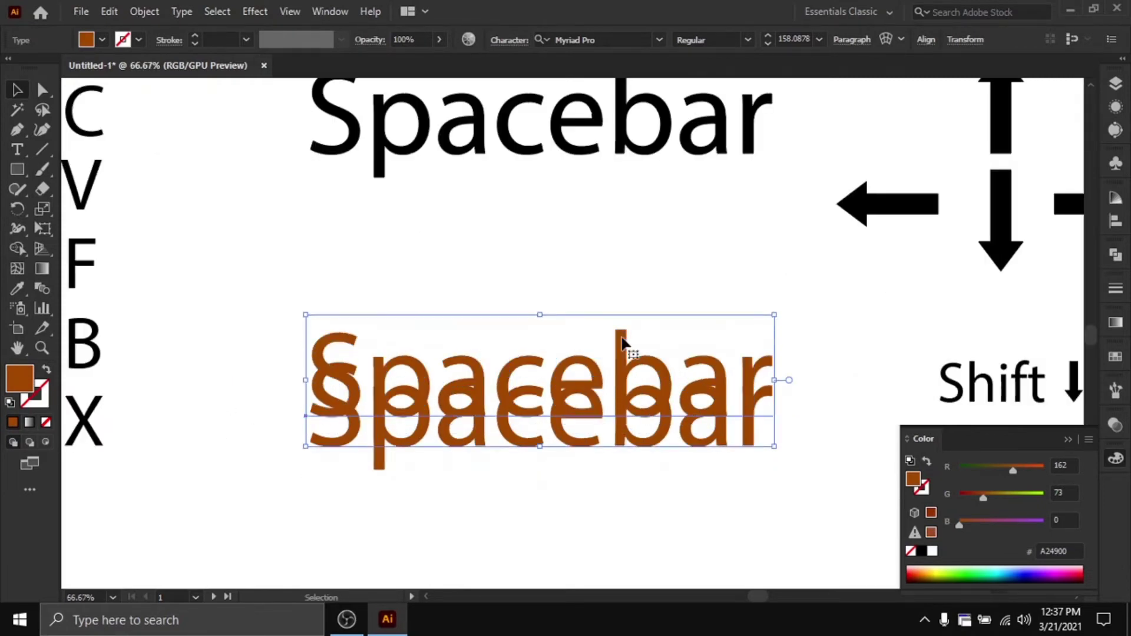
click(929, 566)
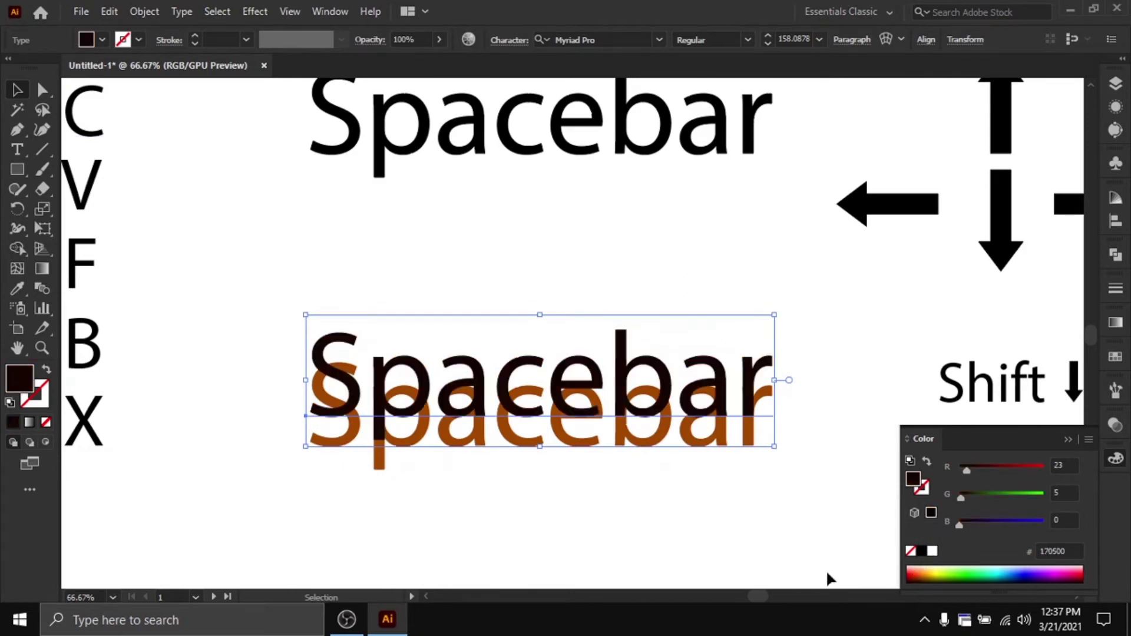
scroll(648, 471, up, 2)
drag(680, 367, 681, 336)
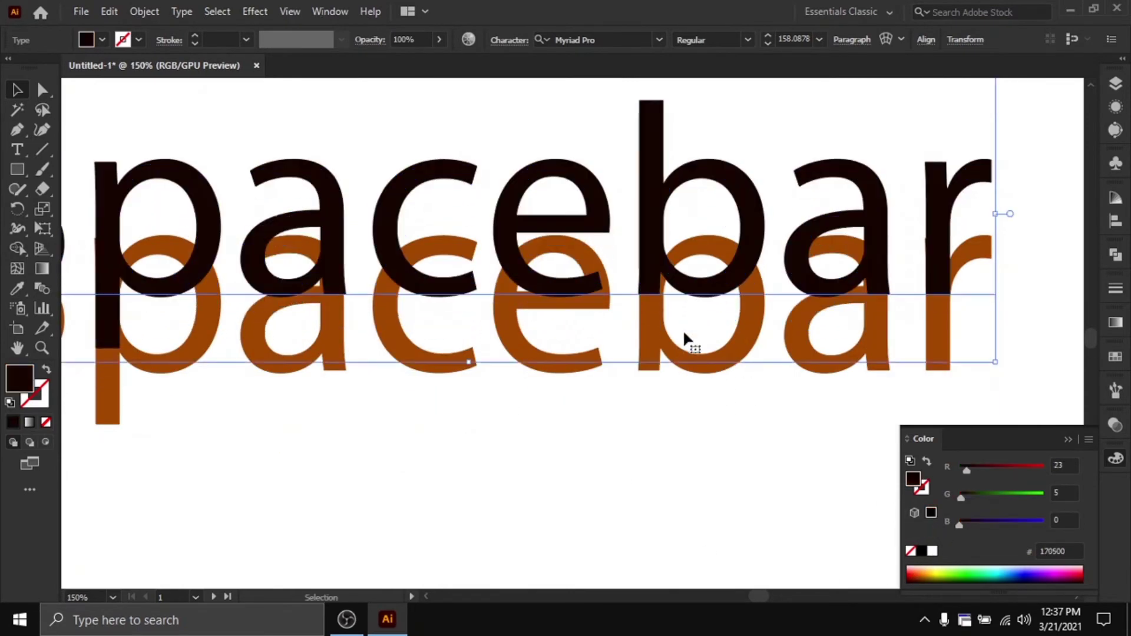
drag(676, 380, 675, 383)
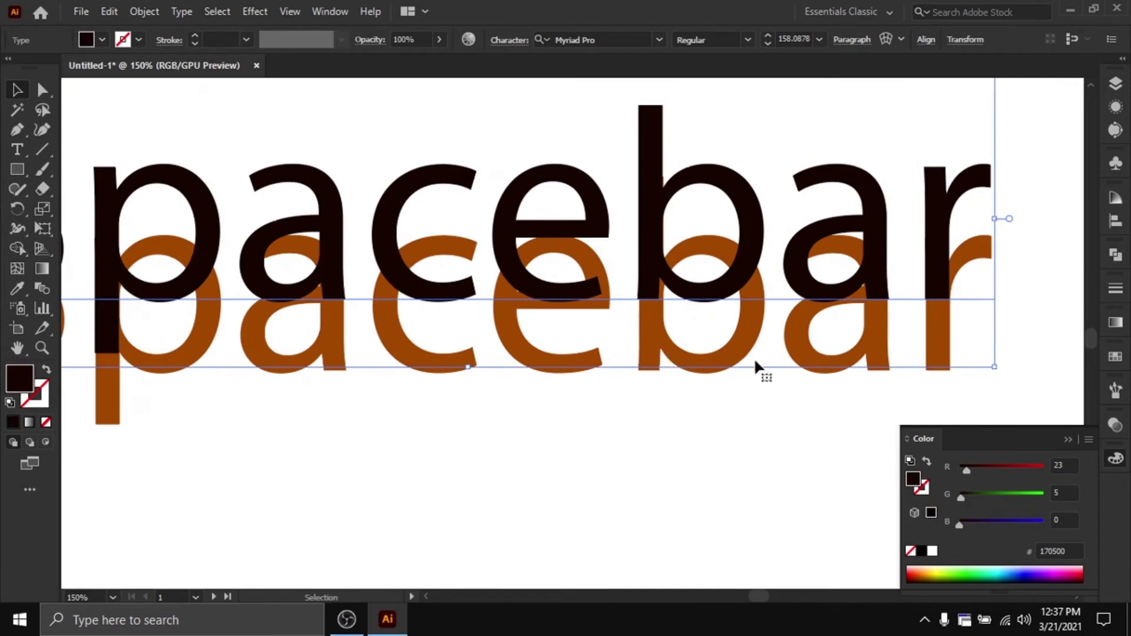
scroll(755, 364, down, 1)
scroll(765, 374, down, 1)
Overlap the dark and orange Spacebar copies, marquee-select both and delete them
click(764, 375)
mouse_move(753, 398)
mouse_down()
mouse_move(768, 396)
mouse_move(747, 369)
mouse_move(760, 341)
mouse_up()
drag(751, 288, 747, 309)
scroll(492, 348, down, 2)
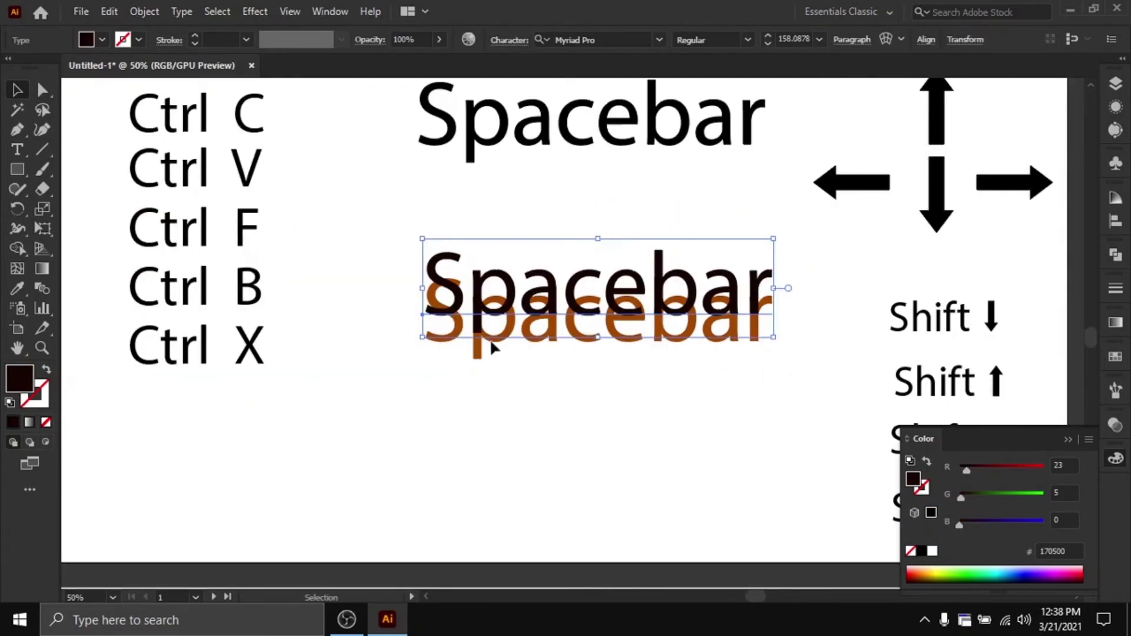
drag(442, 237, 603, 470)
scroll(599, 397, up, 3)
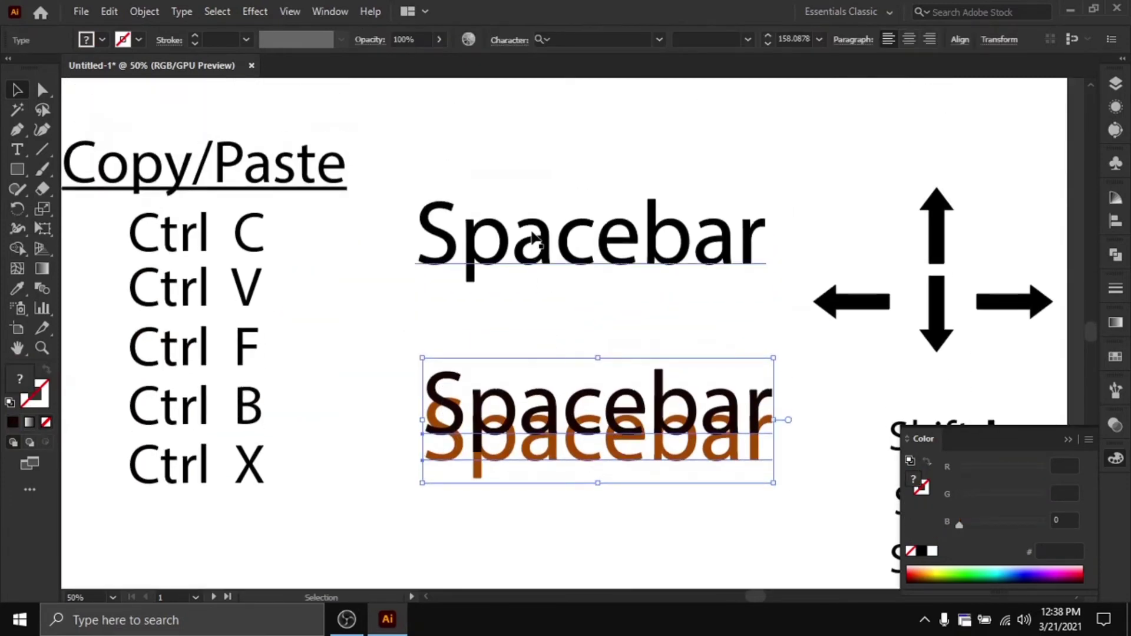
key(Delete)
Reposition the original Spacebar label and cut it off the artboard with Ctrl+X
mouse_move(624, 263)
mouse_down()
mouse_move(595, 199)
mouse_move(559, 254)
mouse_up()
scroll(452, 377, down, 1)
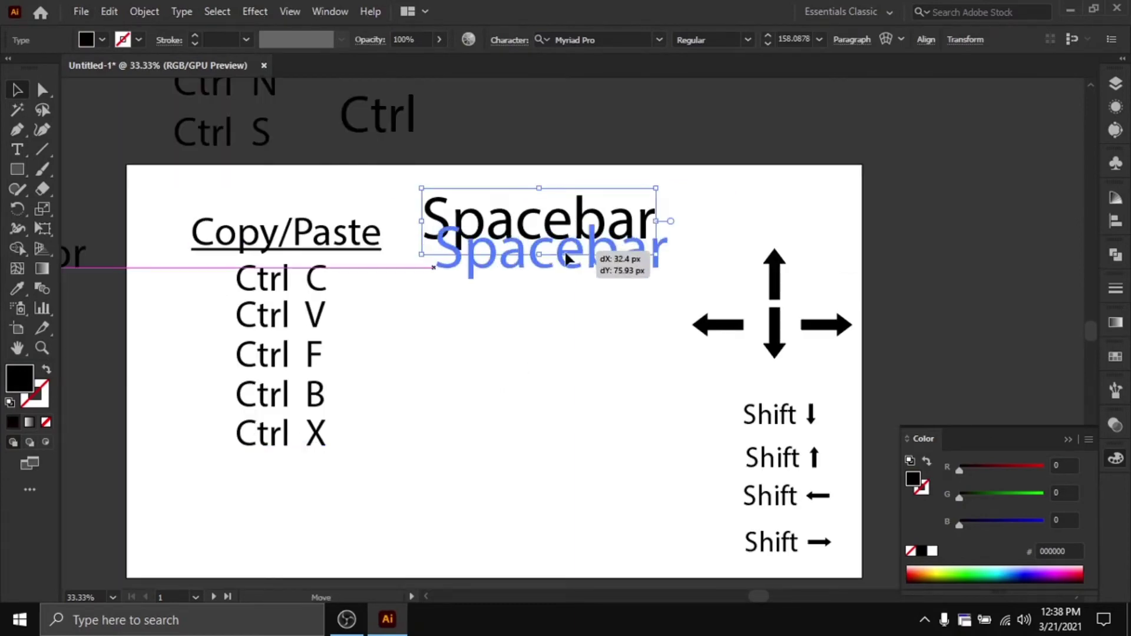
key(ctrl+x)
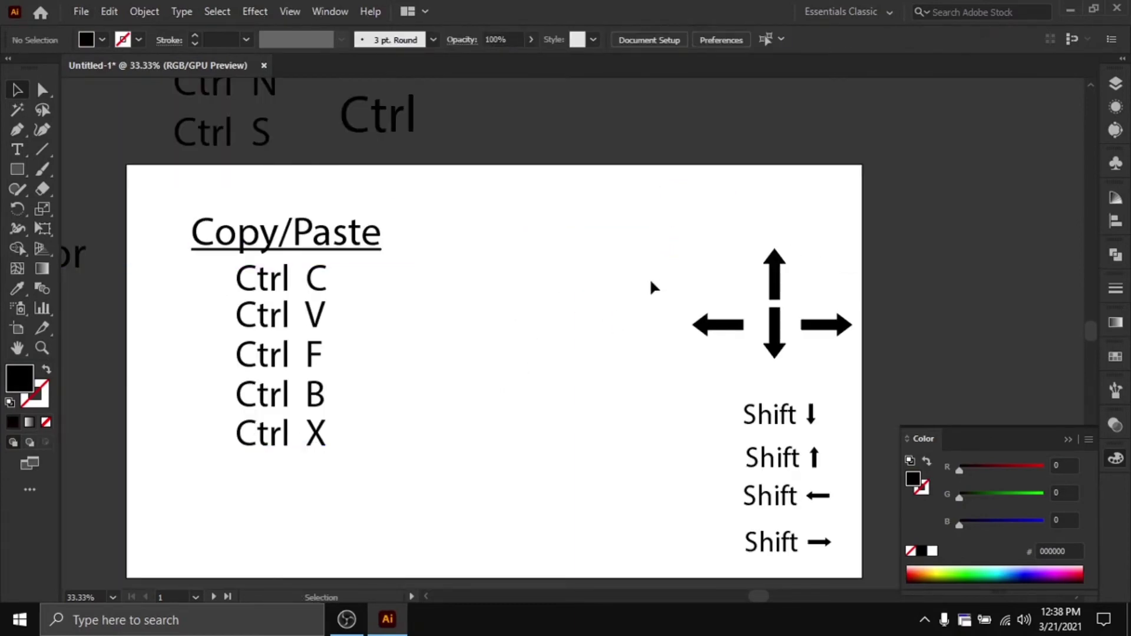
Paste Spacebar back, centre and enlarge it, and move the Copy/Paste list above the artboard
key(ctrl+v)
mouse_move(599, 328)
mouse_down()
mouse_move(570, 264)
mouse_move(598, 263)
mouse_up()
mouse_move(274, 194)
mouse_down()
mouse_move(303, 525)
mouse_move(624, 321)
mouse_up()
scroll(303, 471, up, 2)
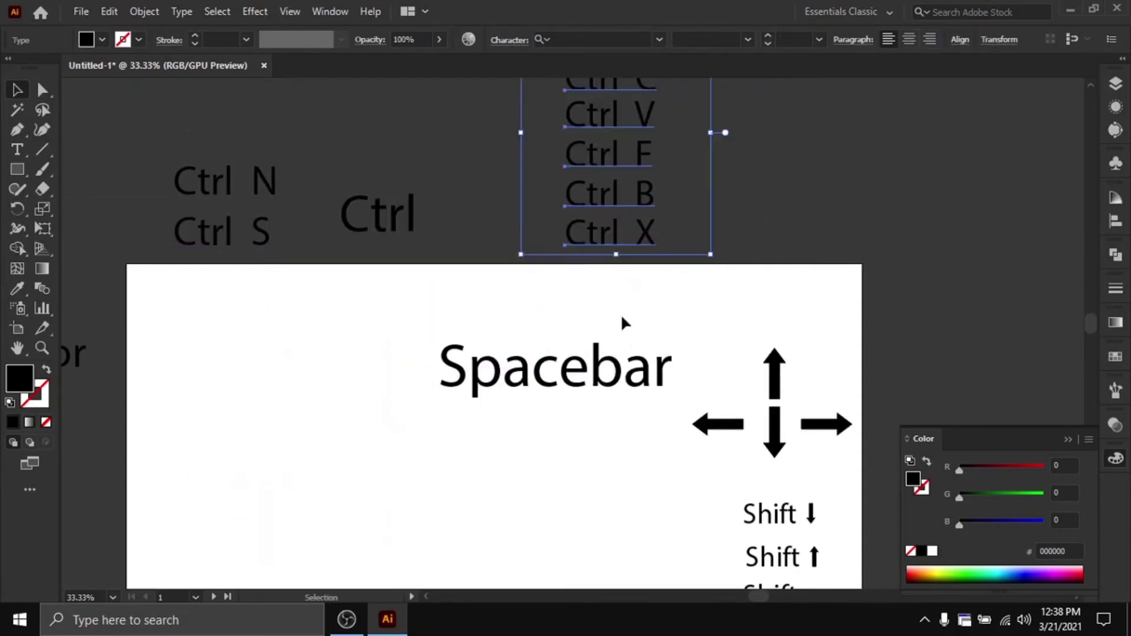
scroll(533, 203, down, 4)
drag(533, 203, 426, 274)
drag(607, 303, 652, 332)
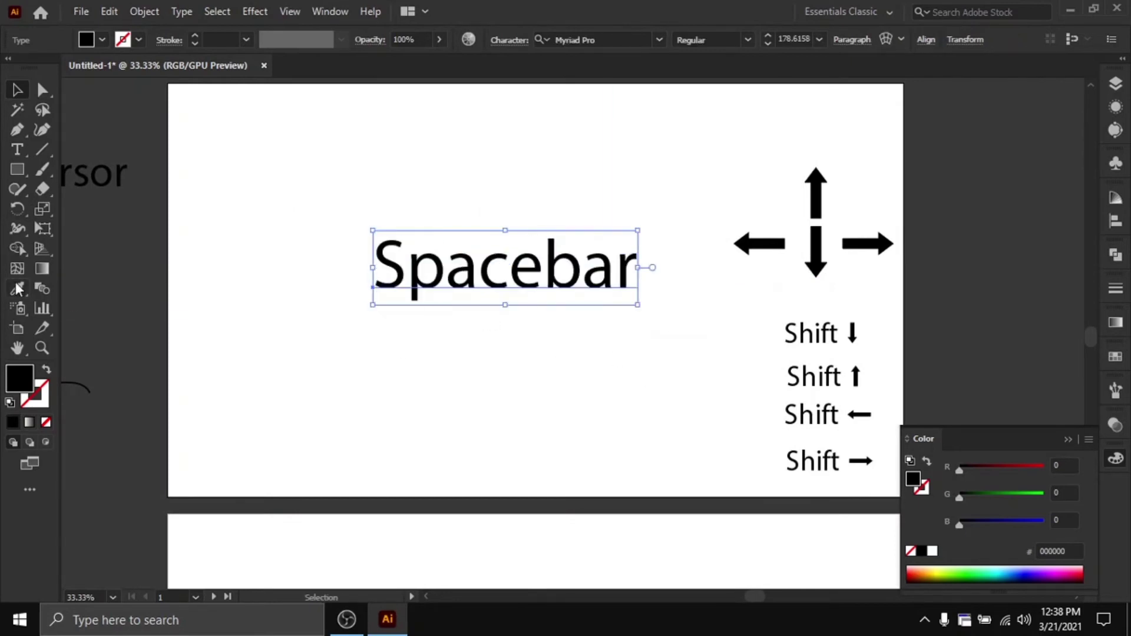
Pan the canvas with the Hand tool to show the second artboard
click(20, 352)
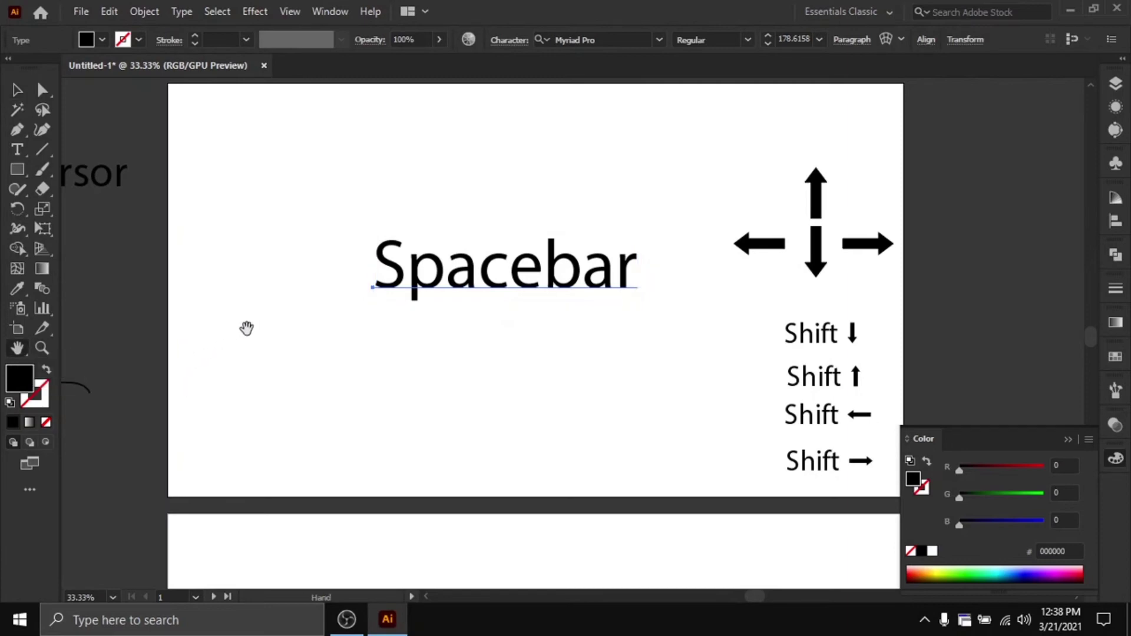
mouse_move(246, 328)
mouse_down()
mouse_move(374, 374)
mouse_move(535, 318)
mouse_move(250, 429)
mouse_up()
drag(870, 313, 604, 223)
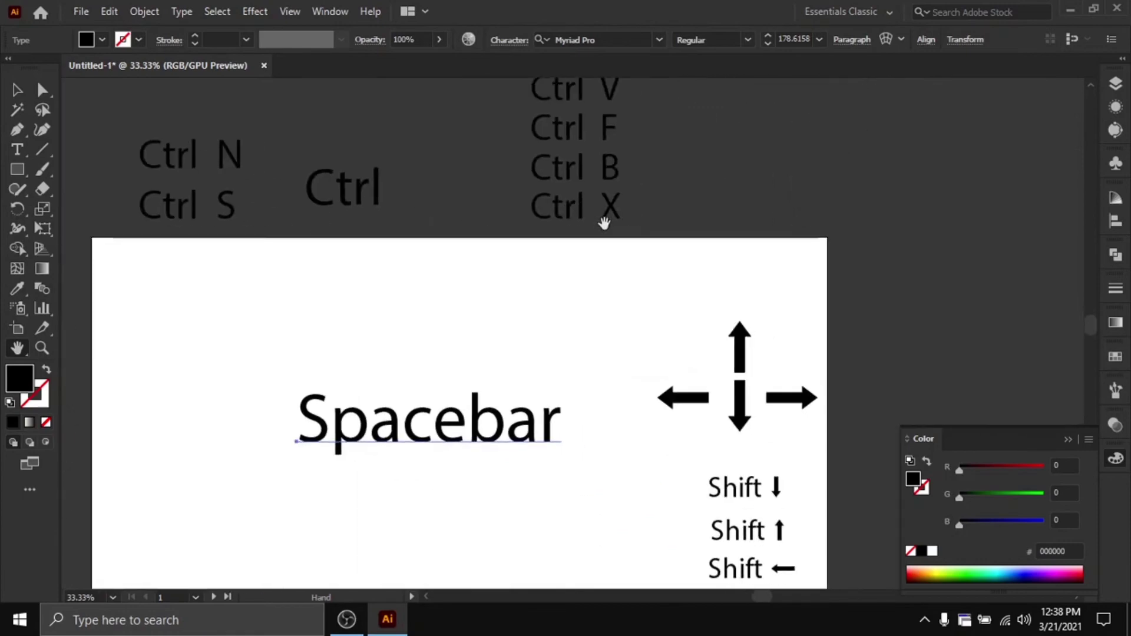
drag(774, 483, 714, 371)
drag(694, 441, 789, 368)
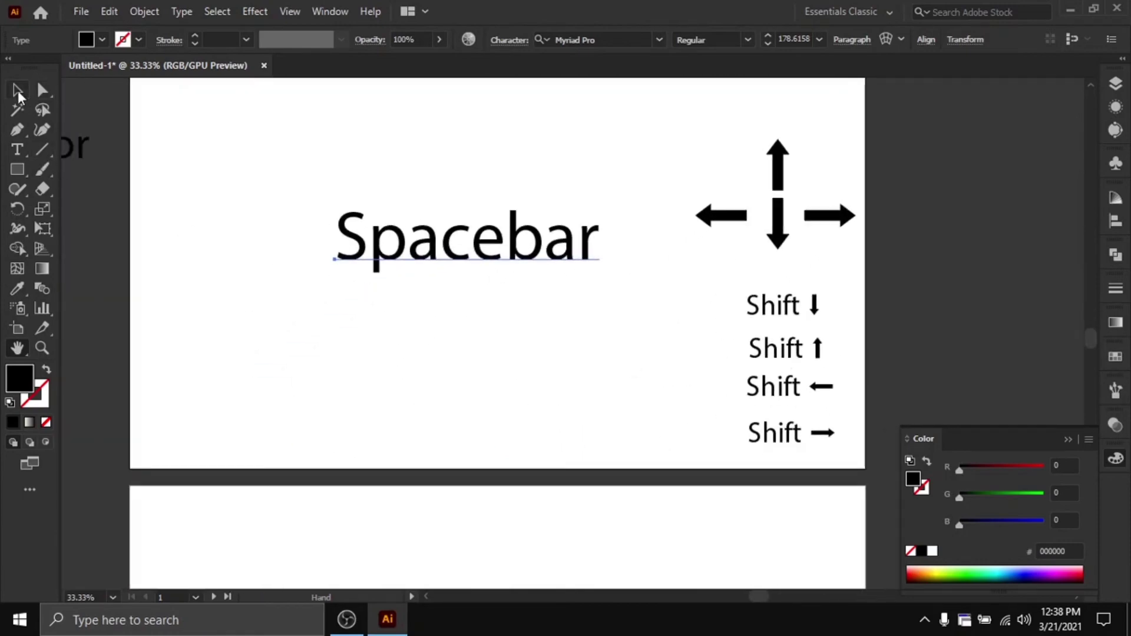
Pan around the shortcut text above, then recentre and zoom out on the Spacebar artboard
click(17, 129)
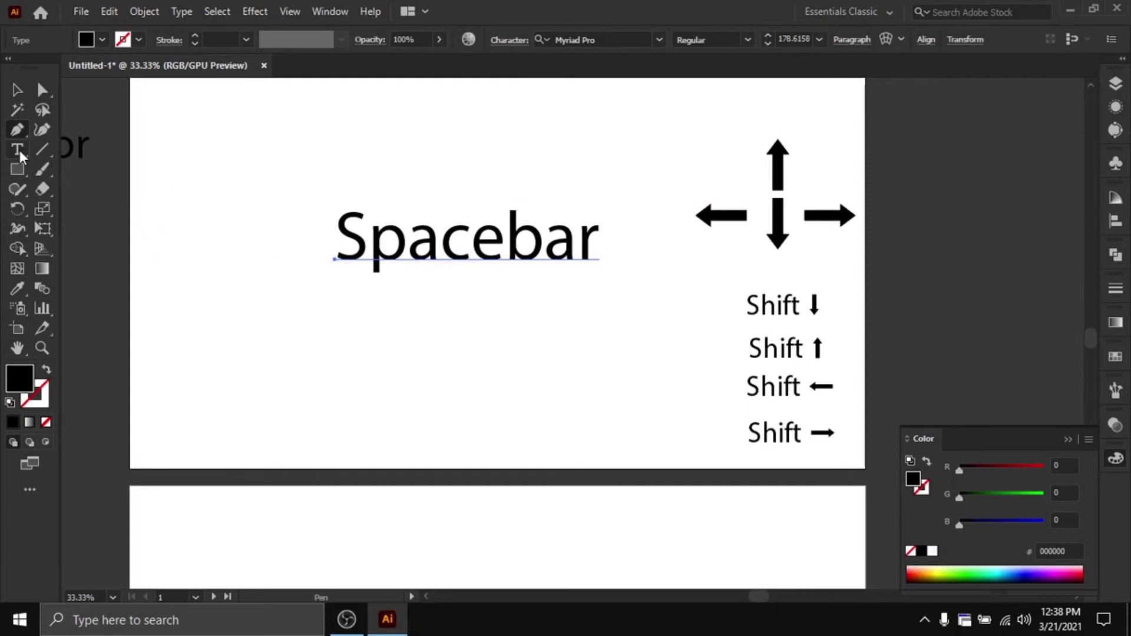
click(16, 169)
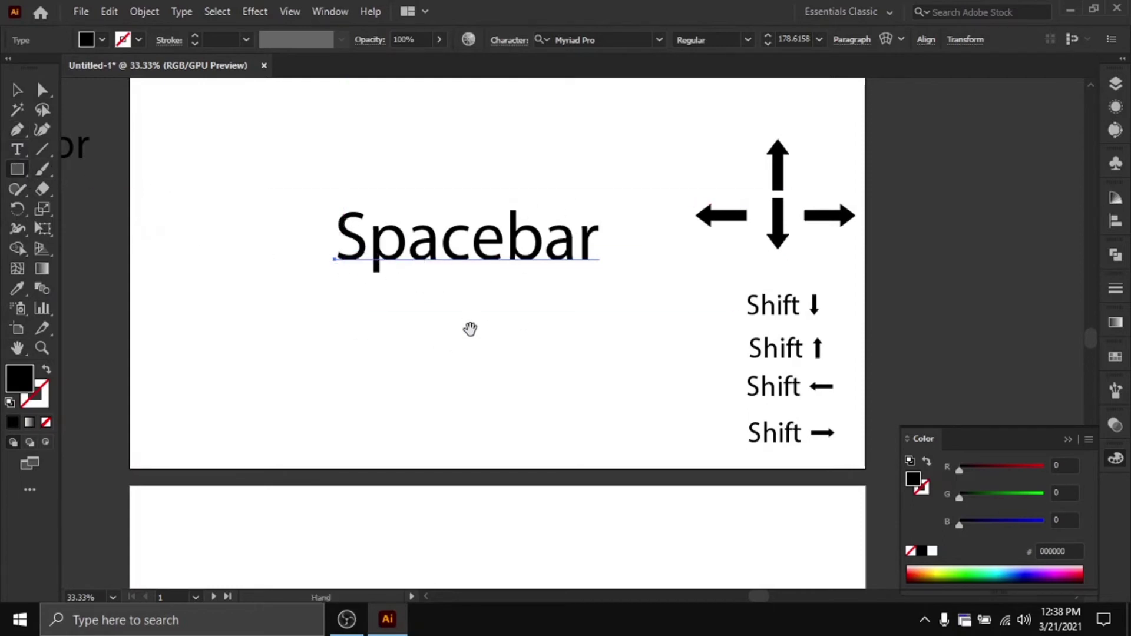
drag(467, 333, 515, 401)
drag(482, 245, 510, 336)
drag(634, 281, 513, 364)
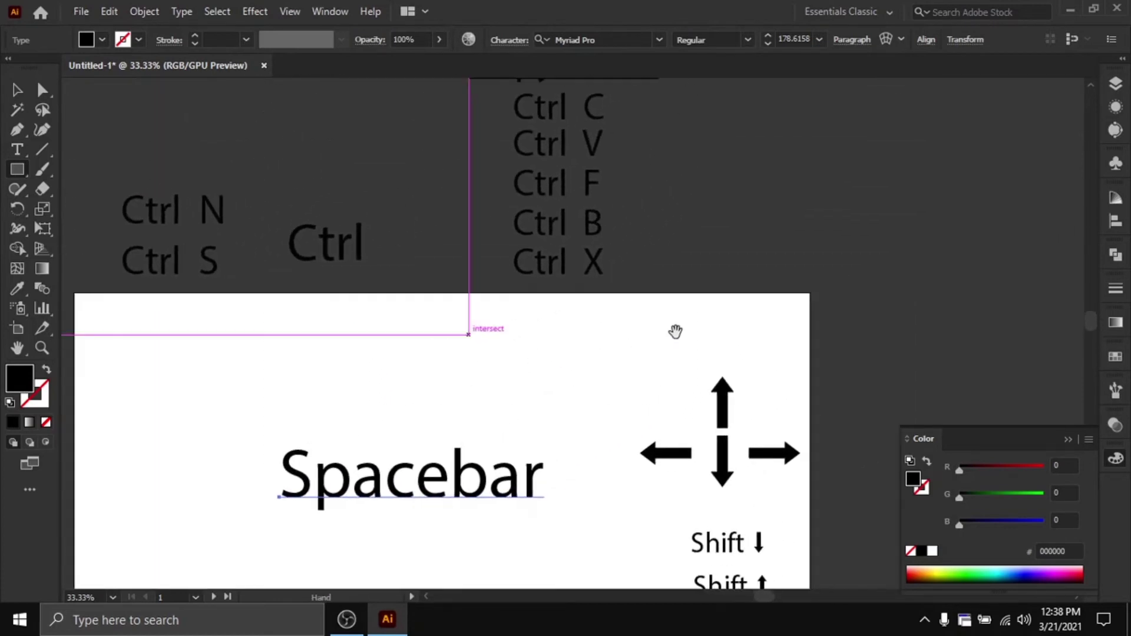
mouse_move(750, 322)
mouse_down()
mouse_move(667, 370)
mouse_move(694, 404)
mouse_up()
drag(803, 477, 663, 298)
drag(697, 510, 639, 334)
mouse_move(222, 437)
mouse_down()
mouse_move(418, 361)
mouse_move(515, 479)
mouse_up()
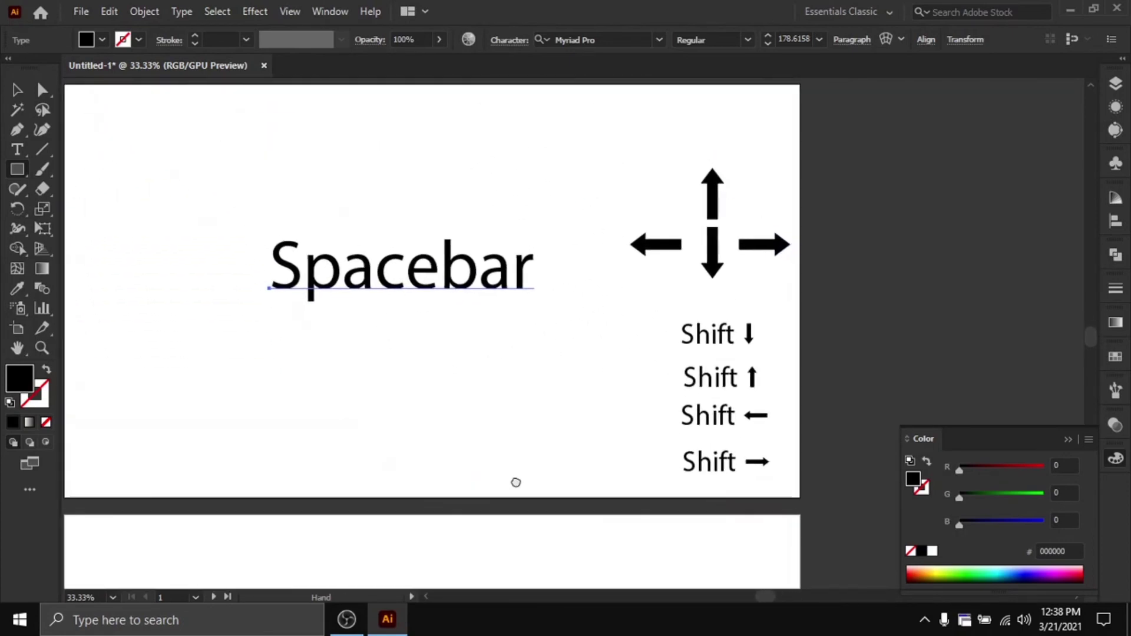
mouse_move(453, 431)
mouse_down()
mouse_move(560, 447)
mouse_move(535, 457)
mouse_move(515, 316)
mouse_up()
scroll(508, 391, down, 1)
scroll(515, 316, down, 1)
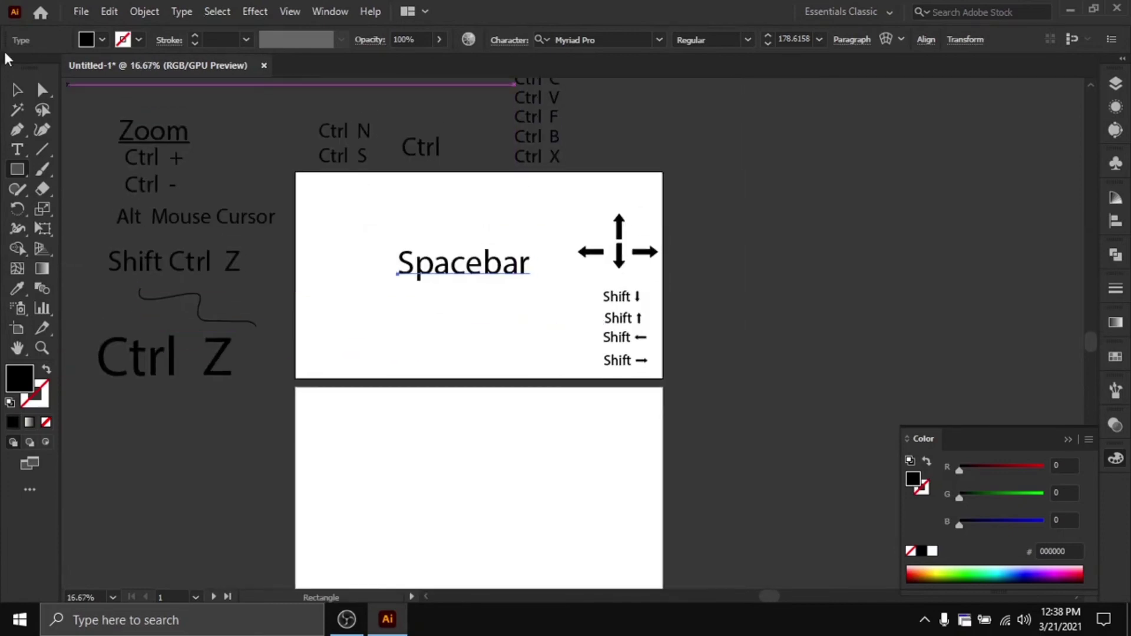
Deselect the Spacebar text and bring the lower artboard into view
key(v)
click(519, 358)
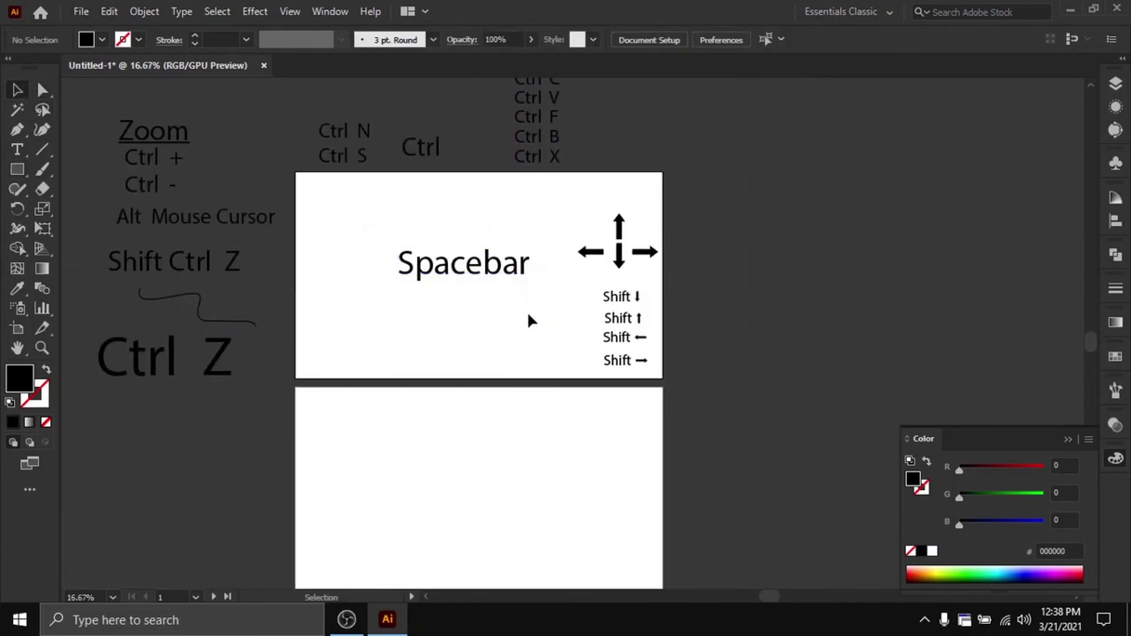
scroll(620, 239, up, 1)
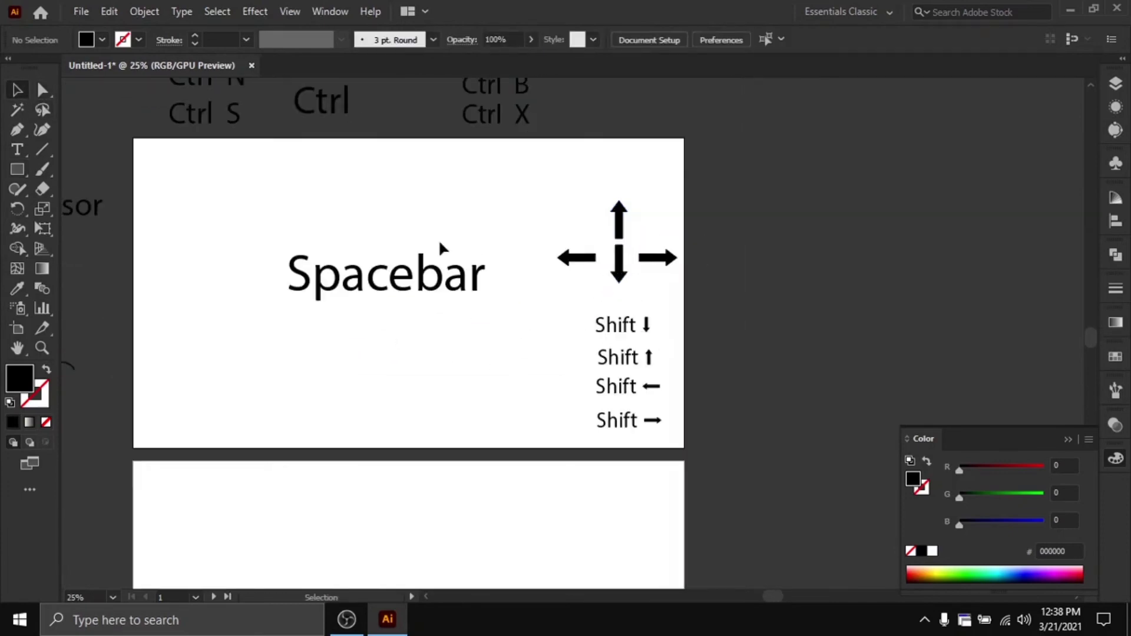
drag(545, 315, 573, 224)
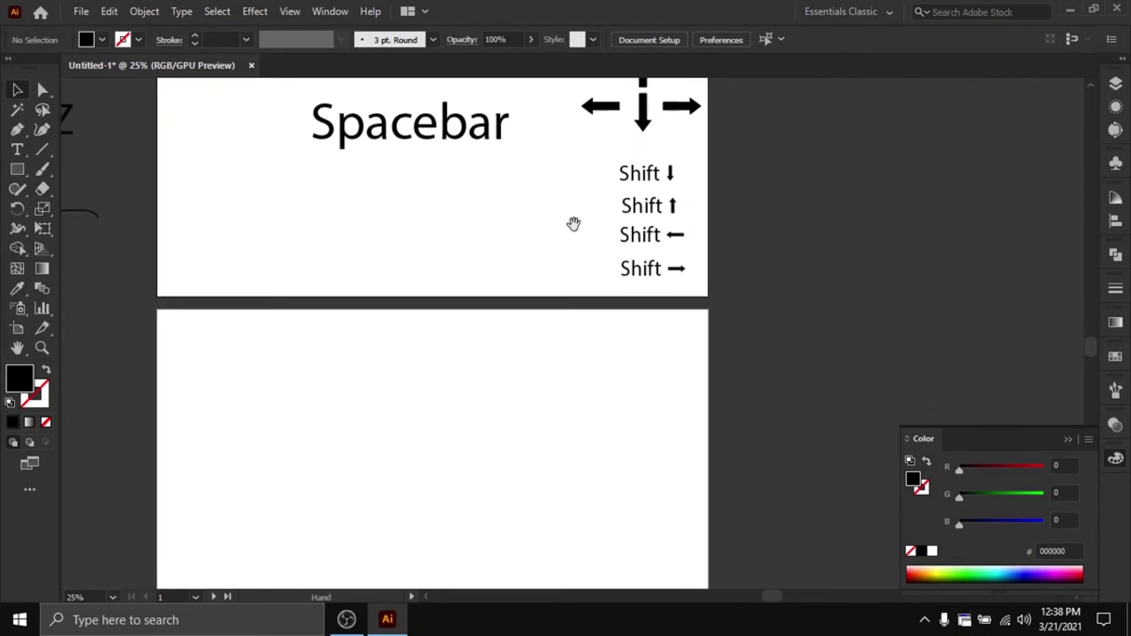
scroll(573, 224, down, 1)
Draw a square on the second artboard, fill it dark brown #453400, and select it
click(11, 170)
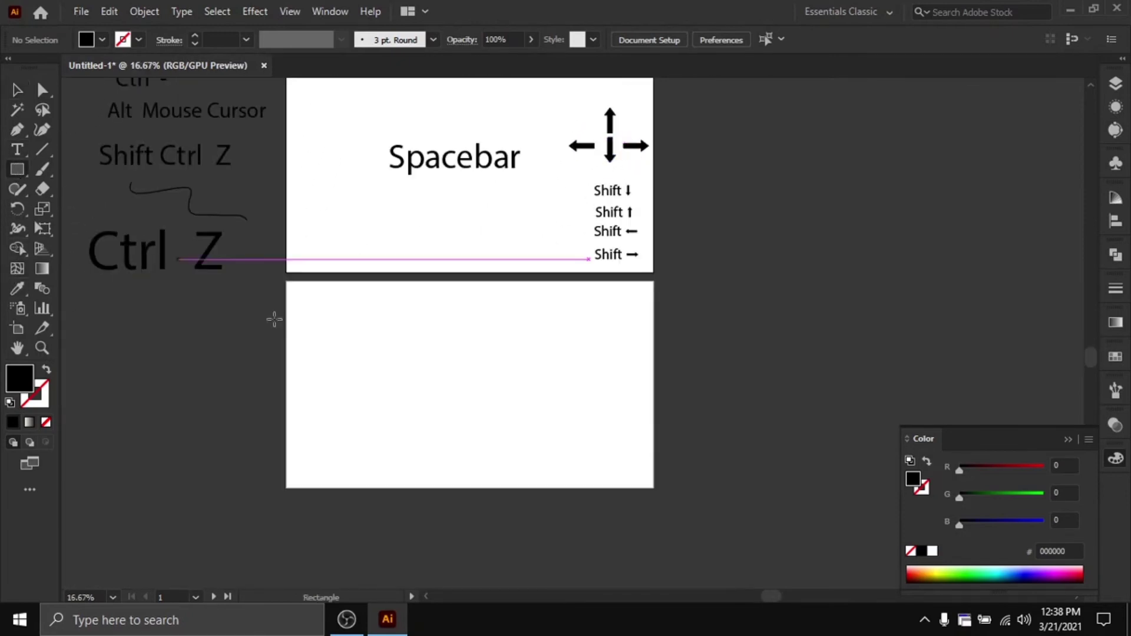
drag(393, 332, 490, 418)
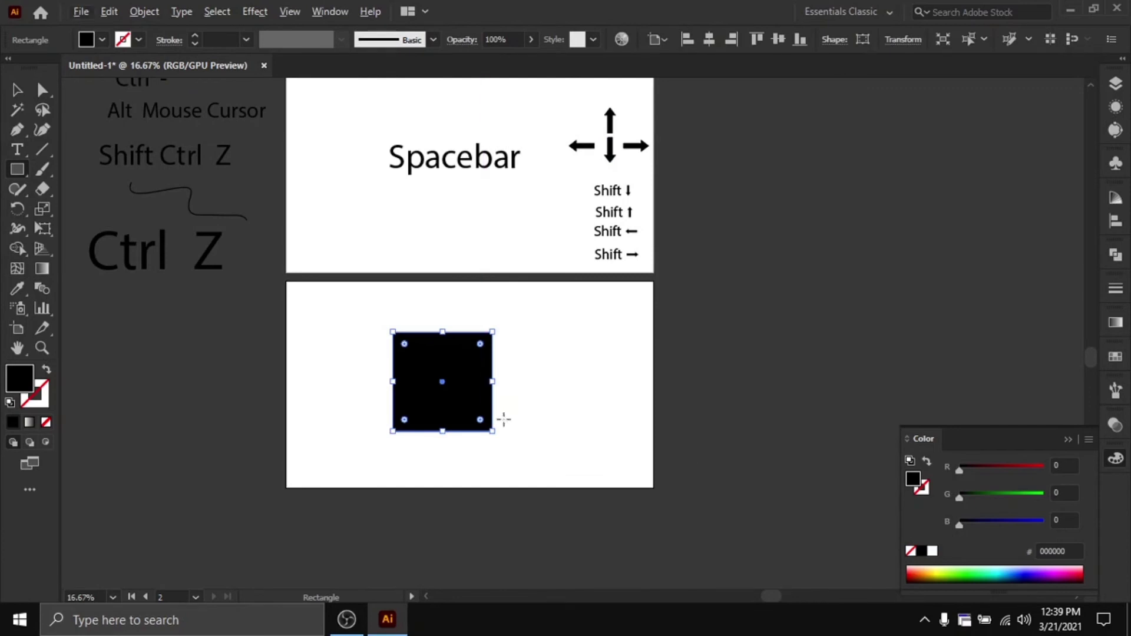
click(929, 579)
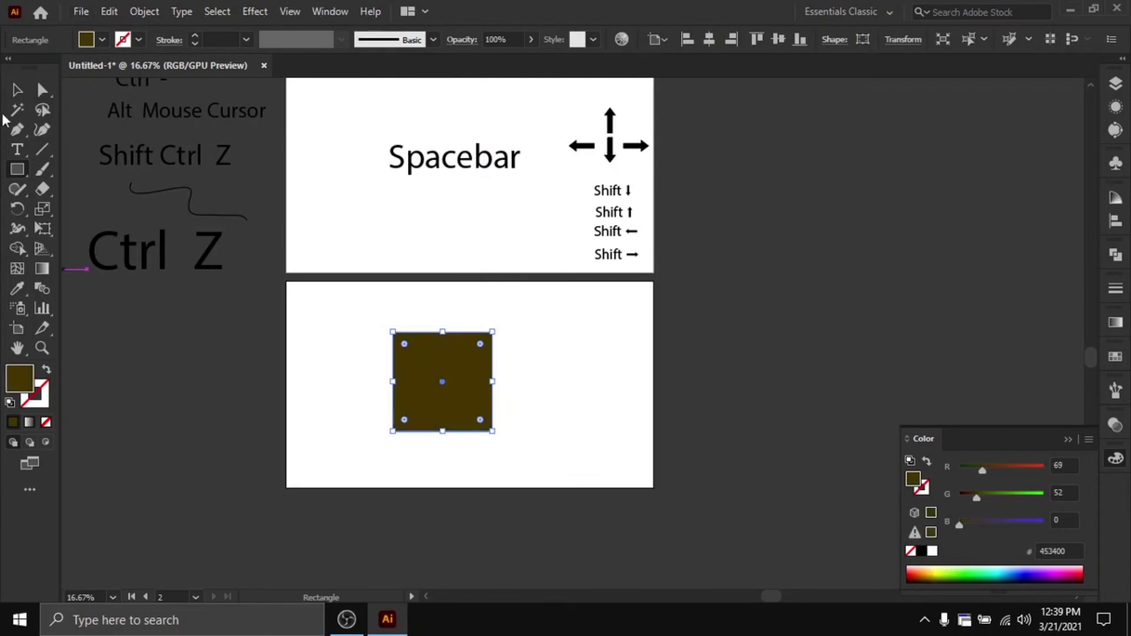
click(17, 109)
click(511, 323)
key(v)
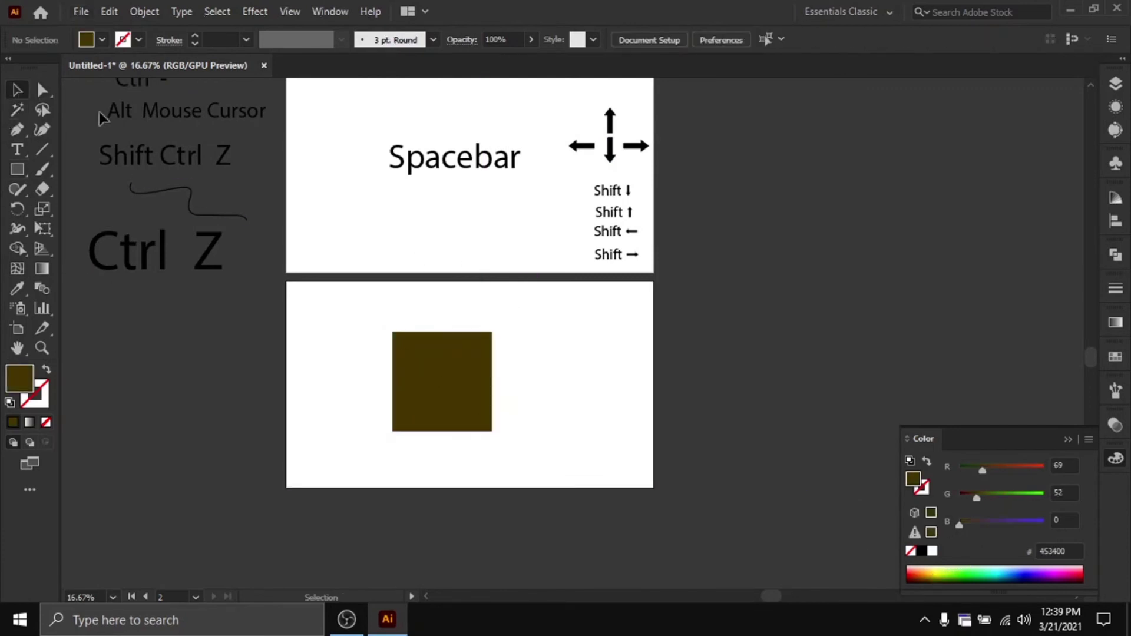
click(465, 374)
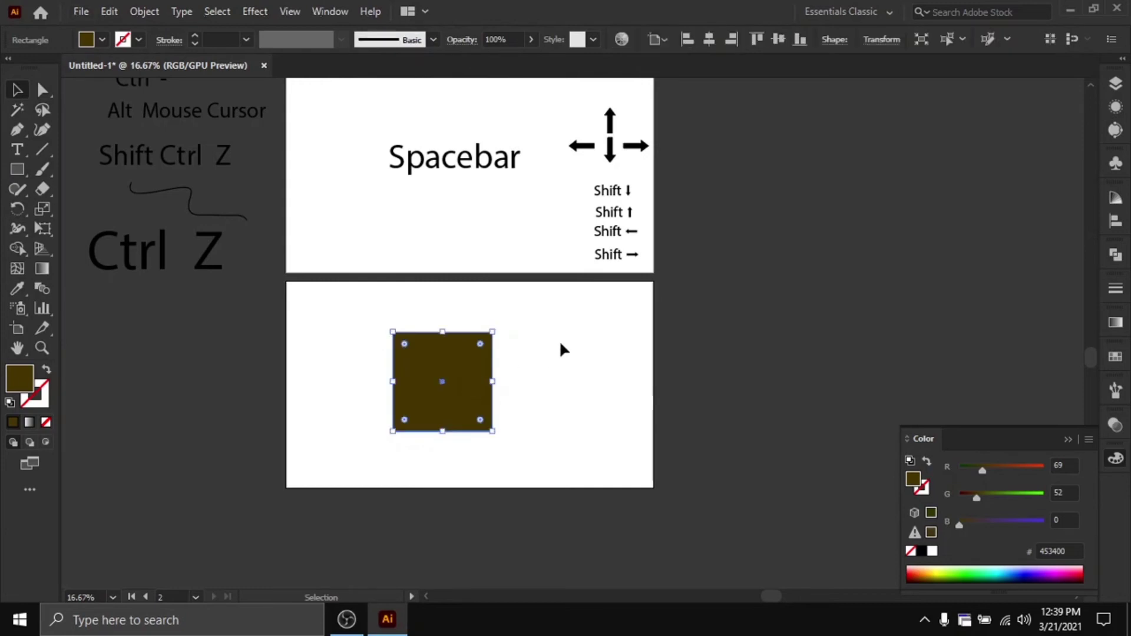
drag(554, 338, 541, 447)
scroll(548, 355, up, 1)
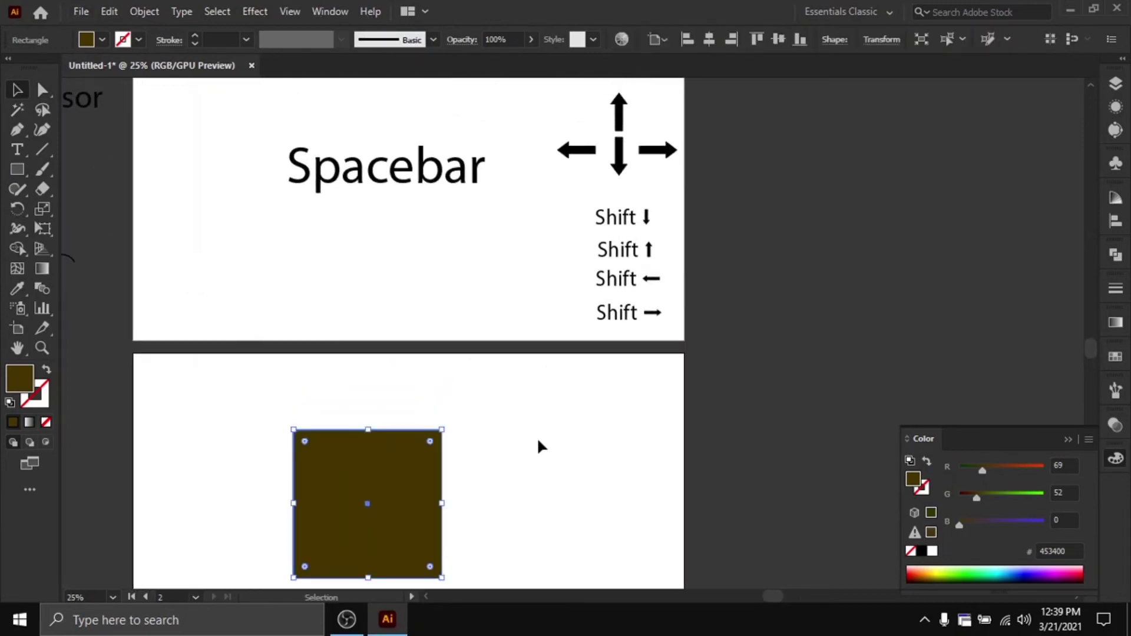
Nudge the brown square in single arrow-key steps up, down, right and left
key(Up)
key(Up)
key(Up)
key(Up)
key(Up)
key(Up)
key(Up)
key(Up)
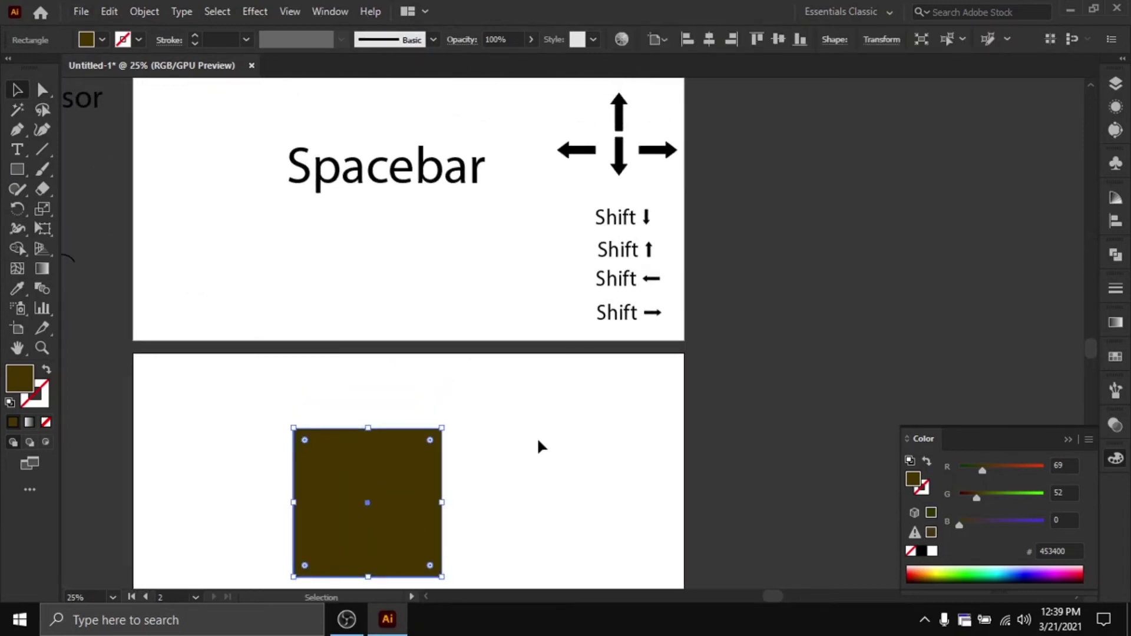
key(Up)
key(Up)
key(Up)
key(Up)
key(Up)
key(Up)
key(Up)
key(Up)
key(Up)
key(Up)
key(Up)
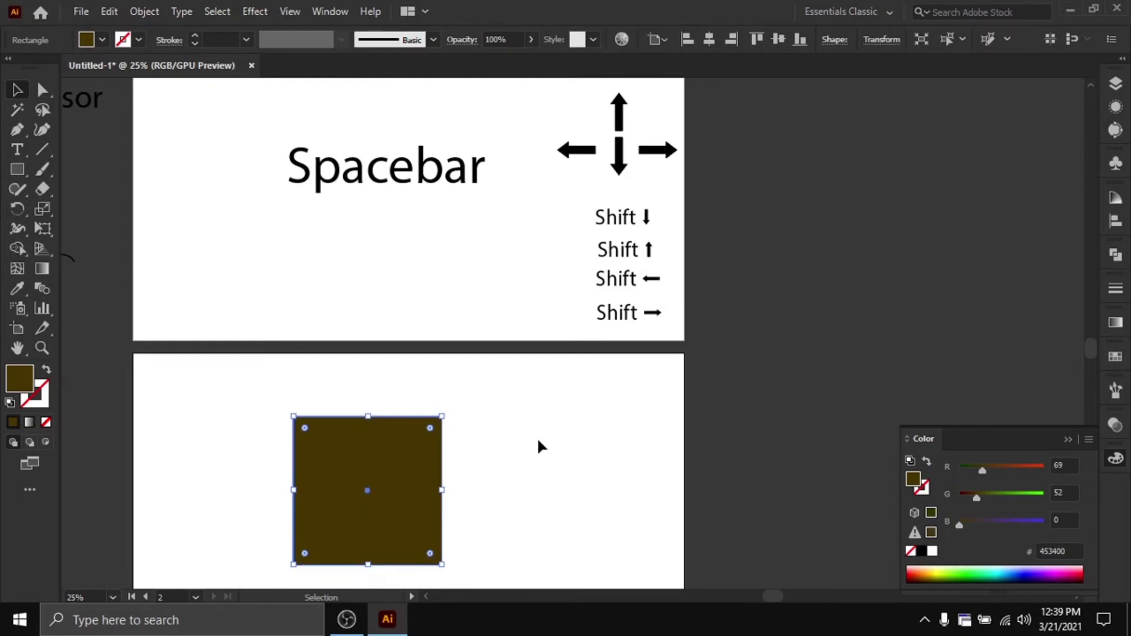
key(Up)
key(Up)
key(Down)
key(Down)
key(Down)
key(Down)
key(Down)
key(Down)
key(Down)
key(Down)
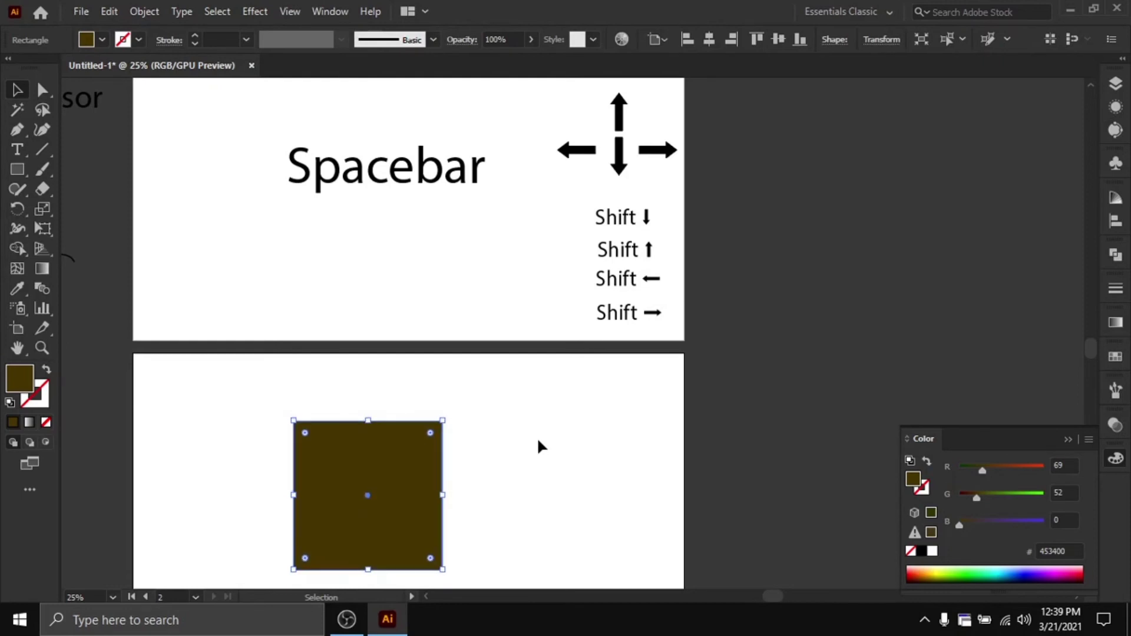
key(Right)
key(Right)
key(Right)
key(Right)
key(Right)
key(Left)
key(Left)
key(Left)
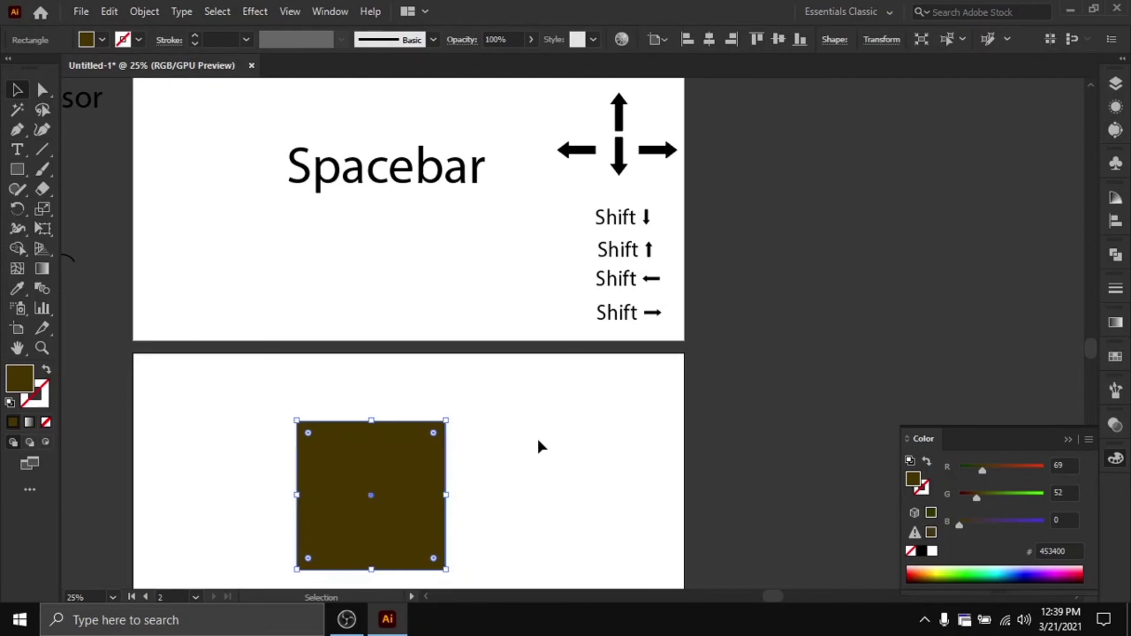
key(Left)
key(Left)
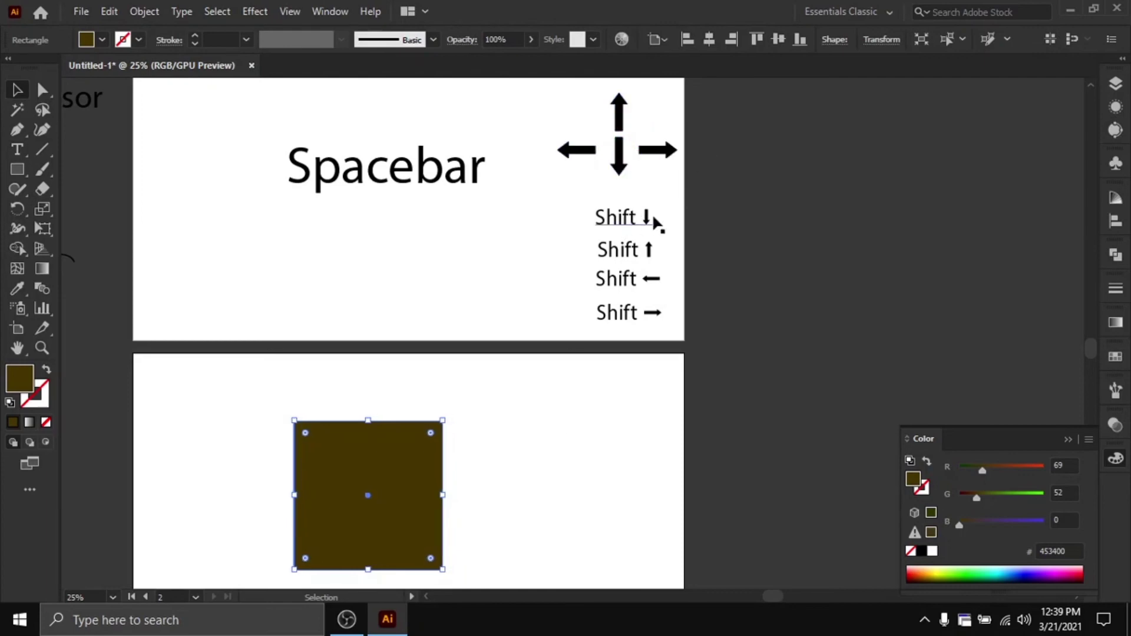
Move the square in larger Shift+arrow steps, ending slightly right of its start
key(shift+Down)
key(shift+Down)
key(shift+Up)
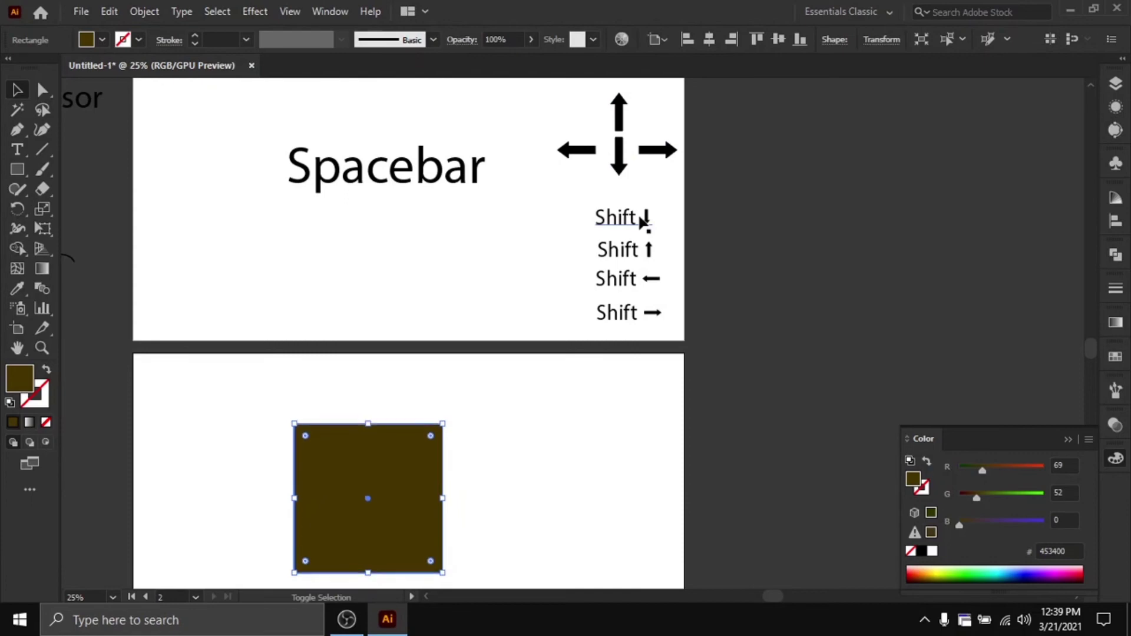
key(shift+Up)
key(shift+Up)
key(shift+Up)
key(shift+Up)
key(shift+Up)
key(shift+Up)
key(shift+Right)
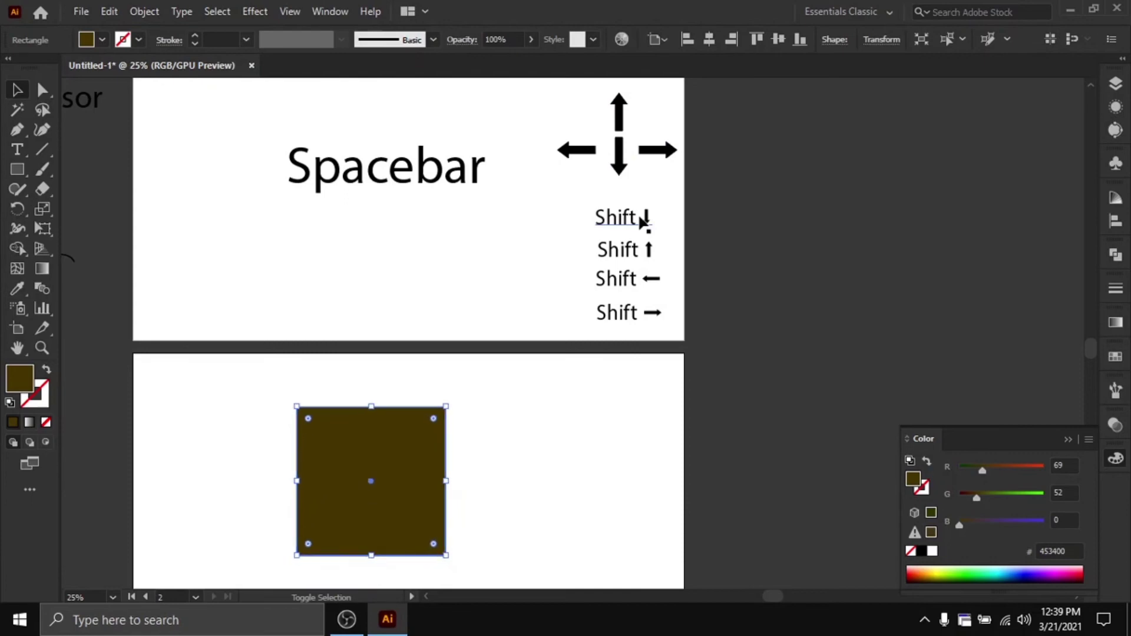
key(shift+Right)
key(shift+Right)
key(shift+Right)
key(shift+Right)
key(shift+Right)
key(shift+Right)
key(shift+Right)
key(shift+Right)
key(shift+Right)
key(shift+Left)
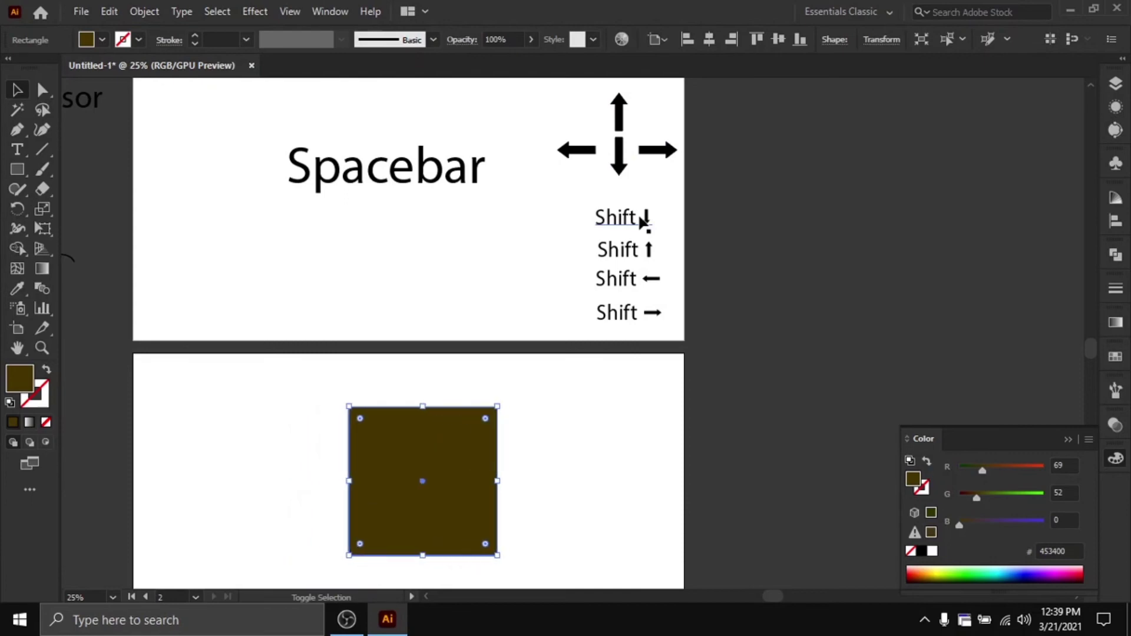
key(shift+Left)
key(shift+Left)
key(shift+Left)
key(shift+Left)
key(shift+Left)
key(shift+Left)
key(shift+Left)
key(shift+Left)
key(shift+Left)
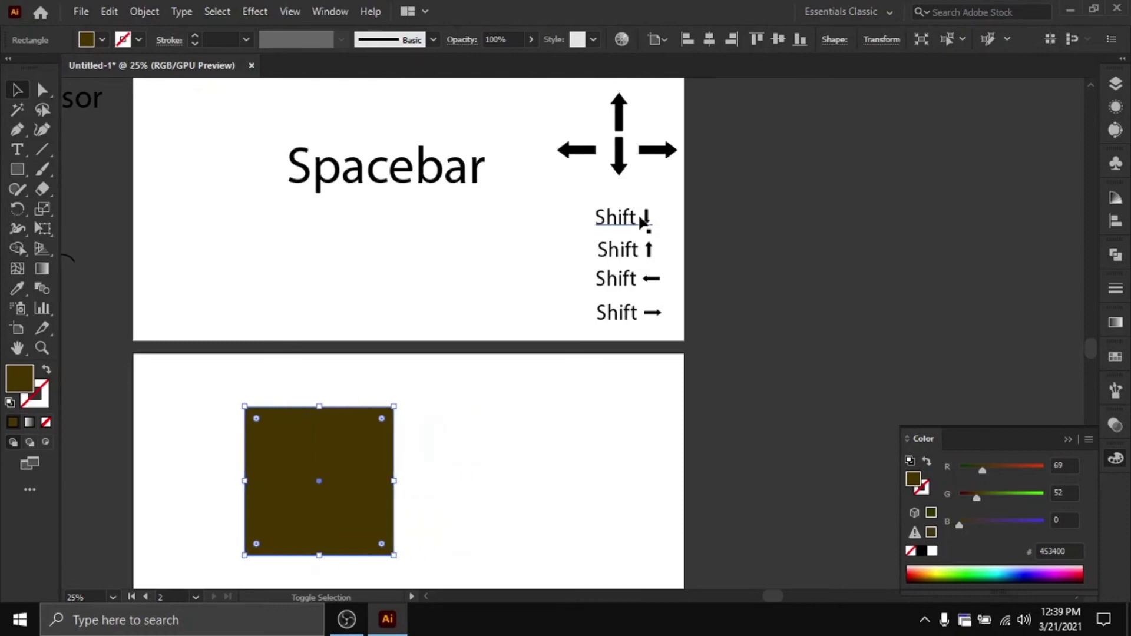
key(shift+Right)
key(shift+Right)
key(shift+Right)
key(shift+Right)
key(shift+Right)
key(shift+Right)
key(shift+Right)
key(shift+Right)
key(shift+Up)
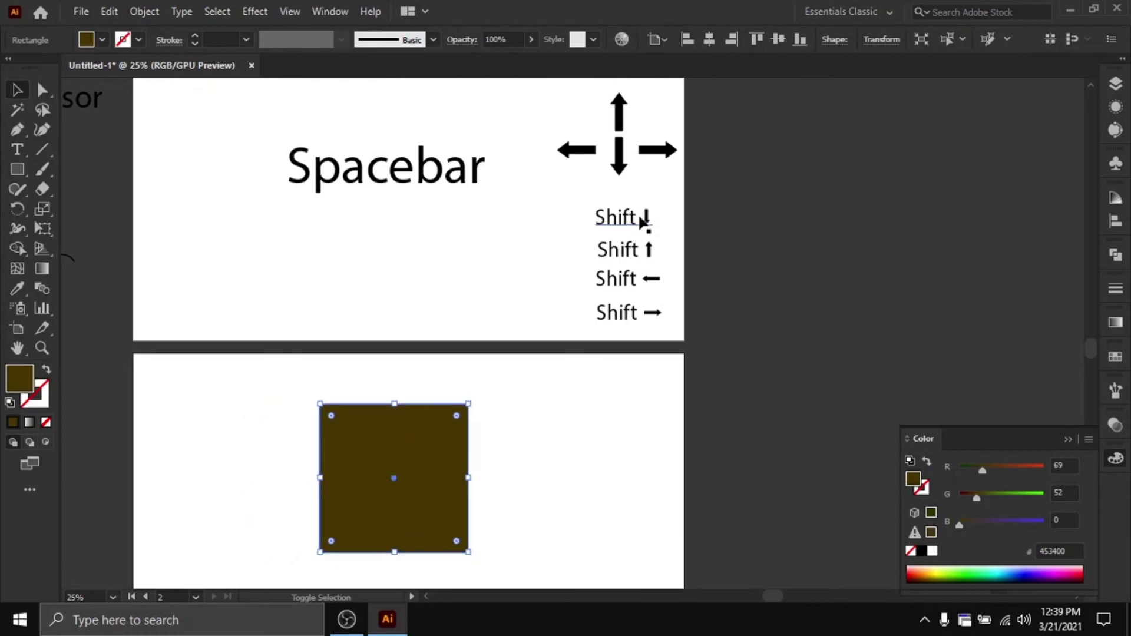
key(shift+Up)
key(shift+Up)
key(shift+Up)
key(shift+Up)
key(shift+Up)
key(shift+Up)
key(shift+Down)
key(shift+Down)
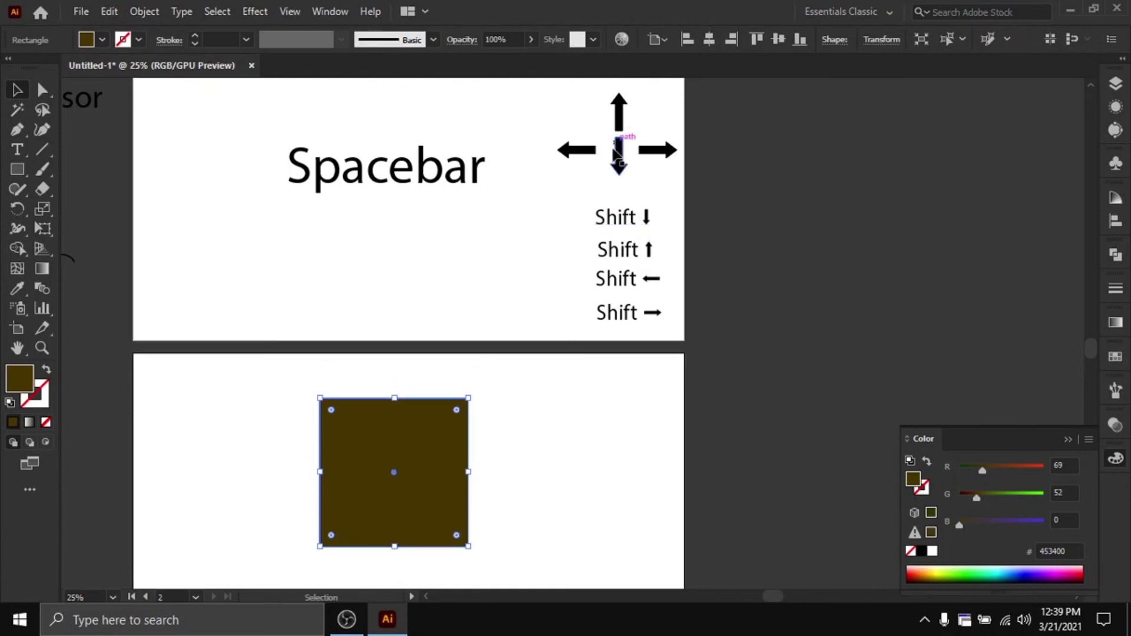
Scroll and zoom out to 16.67% so both artboards and the pasteboard labels show
scroll(618, 151, down, 2)
scroll(475, 305, up, 1)
scroll(500, 399, up, 2)
scroll(500, 399, up, 2)
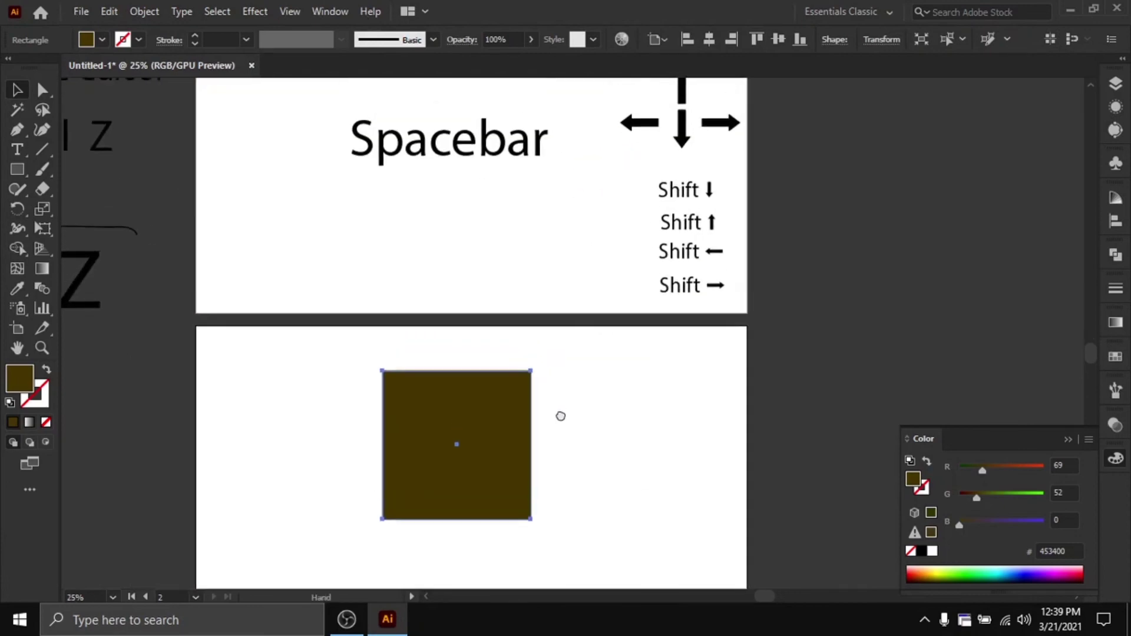
scroll(560, 416, up, 2)
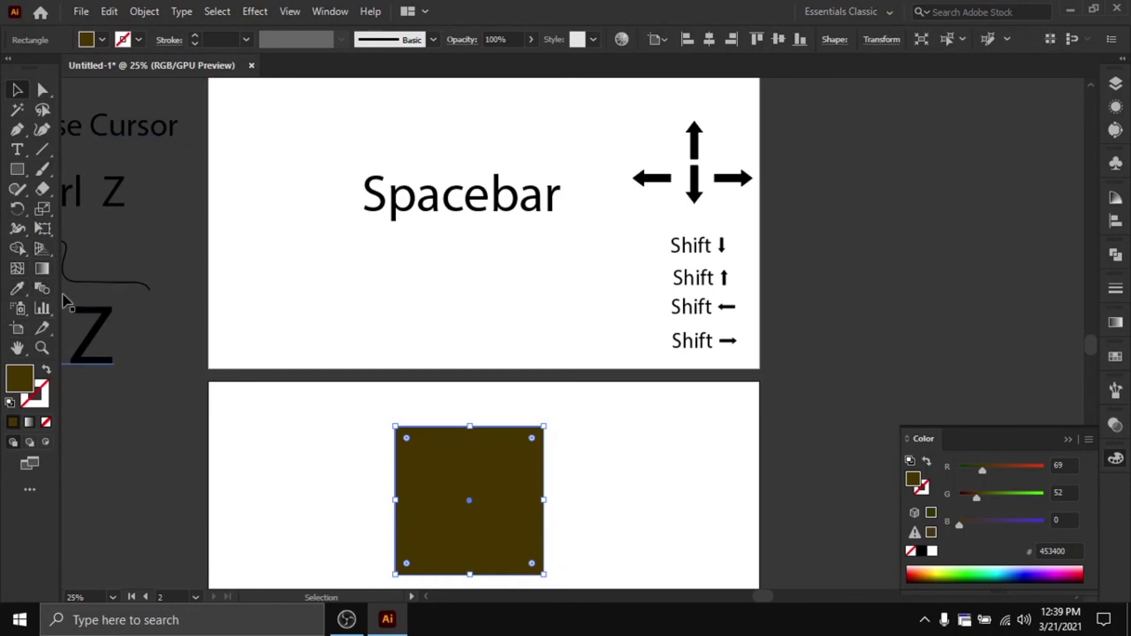
scroll(479, 356, up, 3)
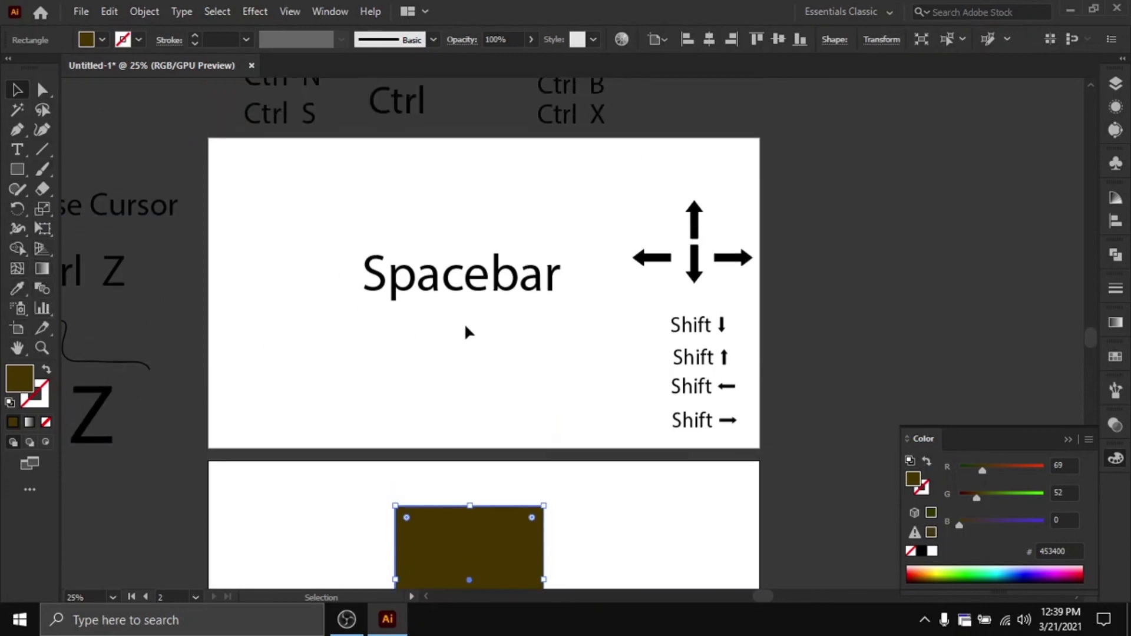
scroll(468, 332, down, 1)
alt+scroll(468, 333, down, 1)
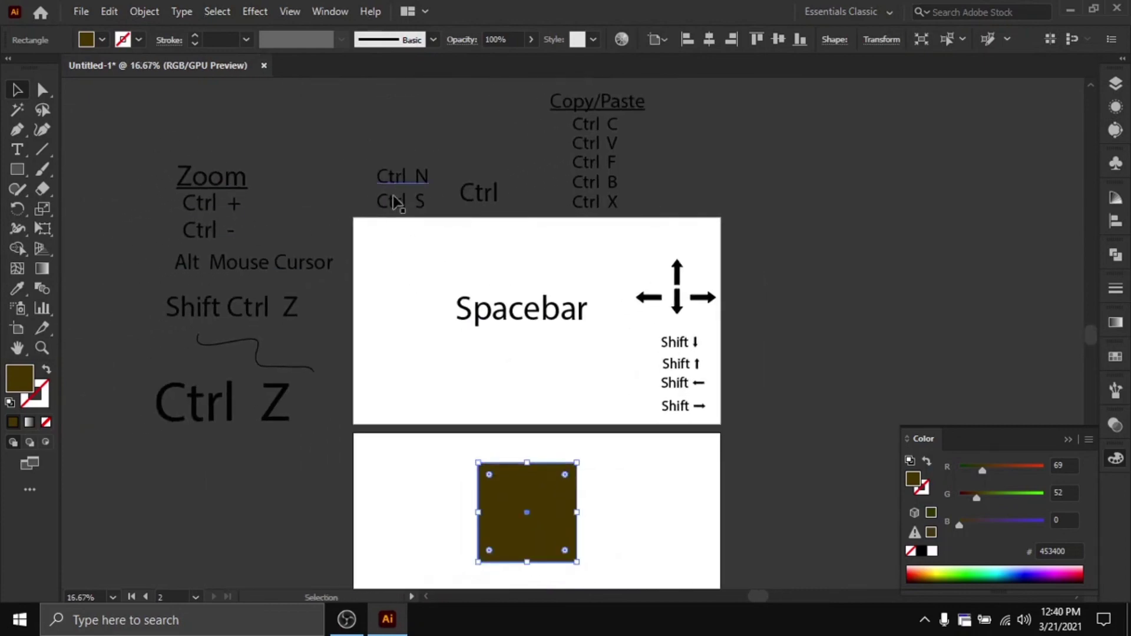
click(82, 11)
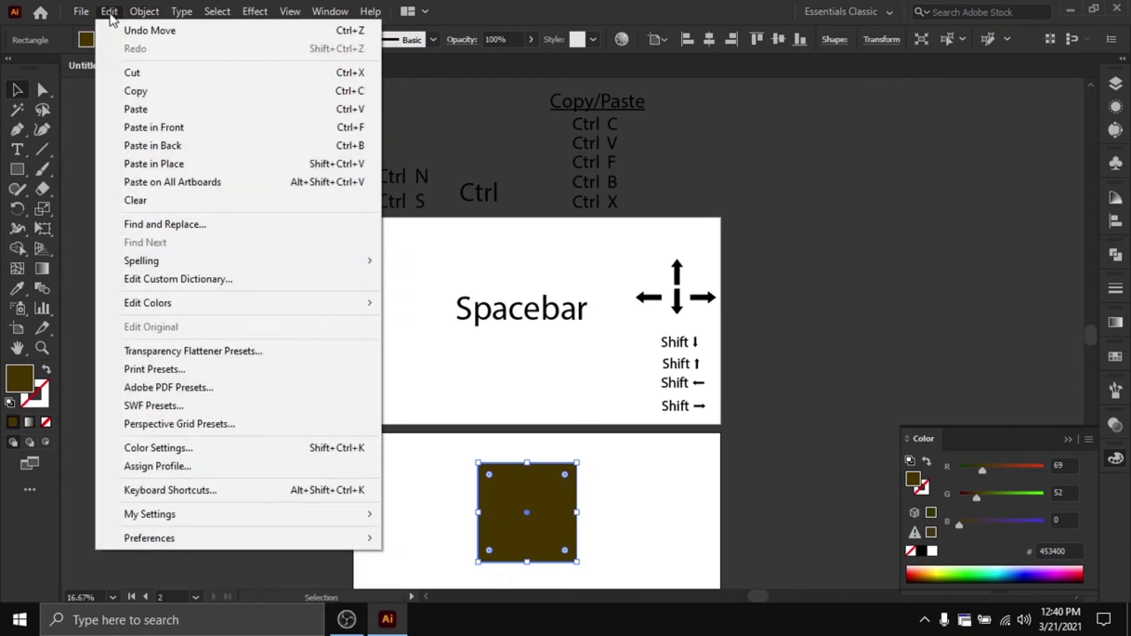
click(163, 26)
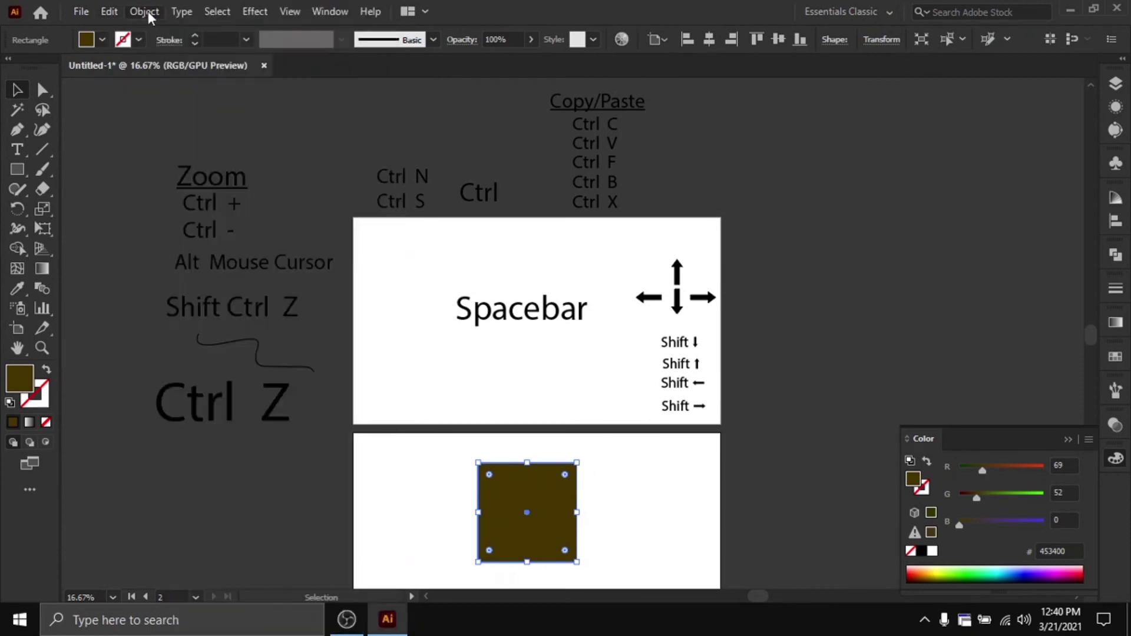
click(144, 11)
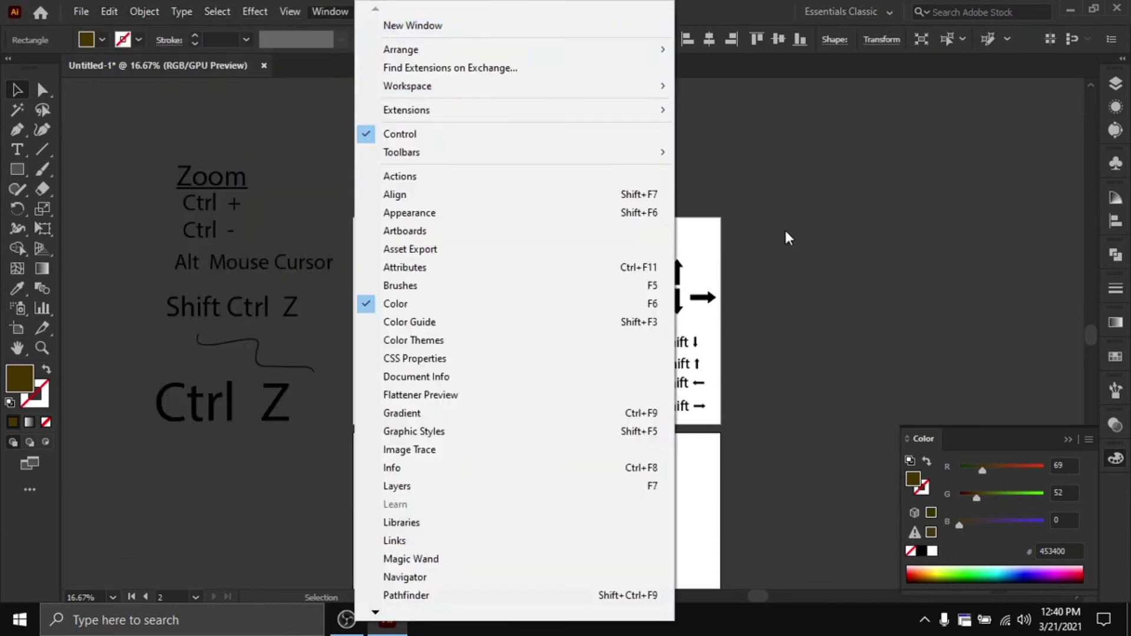
click(787, 234)
scroll(687, 361, up, 1)
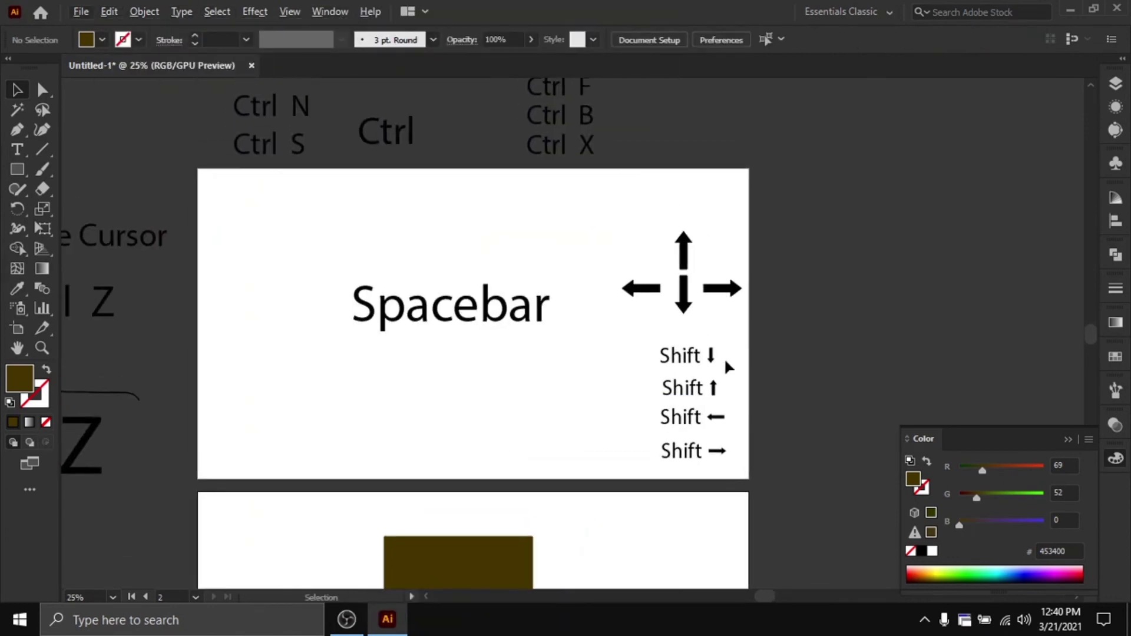
Drag the Ctrl Z, Shift Ctrl Z and Ctrl labels onto the Spacebar artboard, then deselect
scroll(728, 367, down, 1)
drag(301, 408, 513, 395)
drag(306, 329, 513, 296)
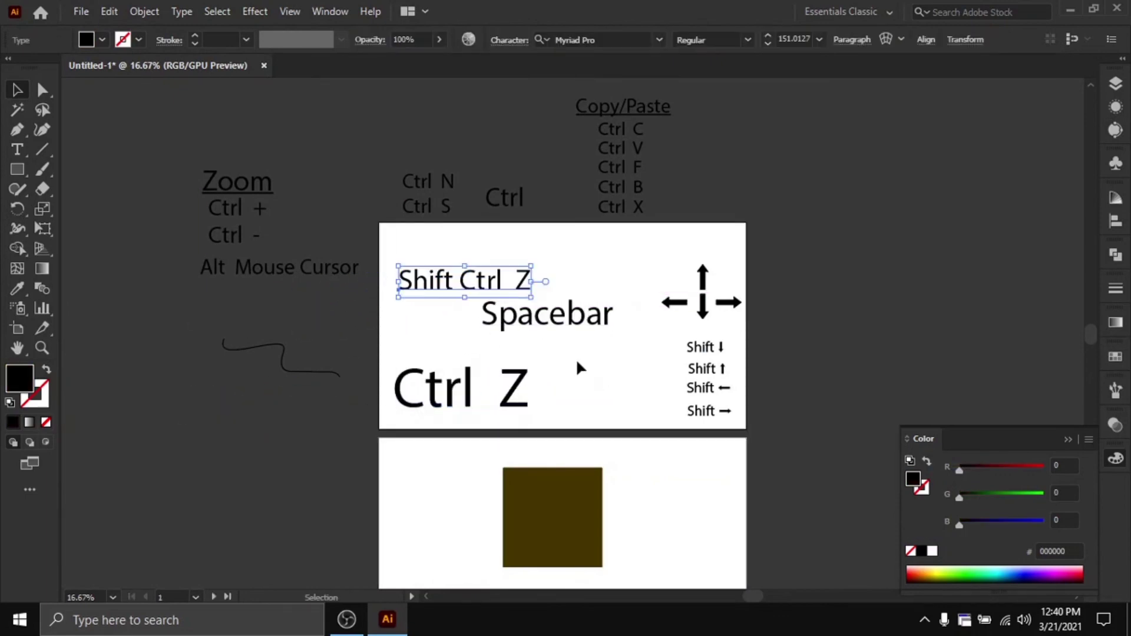
drag(505, 197, 581, 249)
click(624, 374)
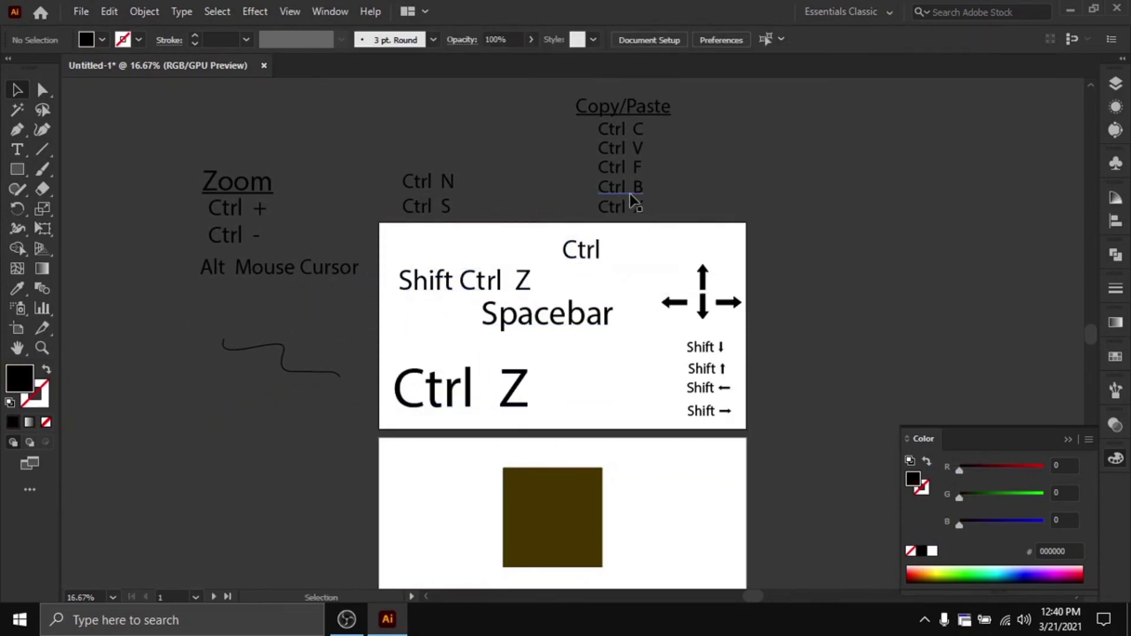